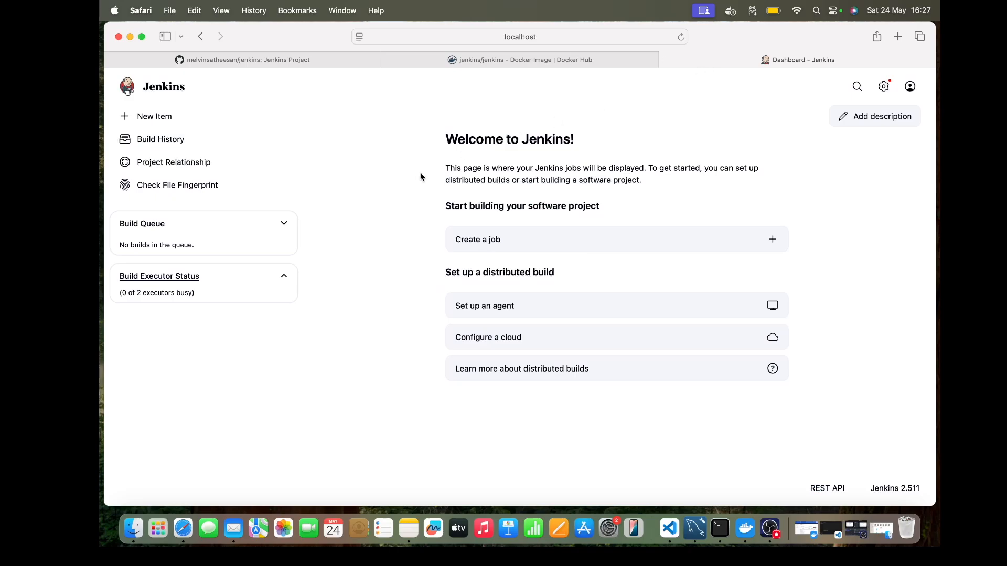
Step: Create a new folder item named jenkinsworkspace
{"action": "left_click", "coordinate": [168, 117]}
{"action": "type", "text": "jenkinsworkspace"}
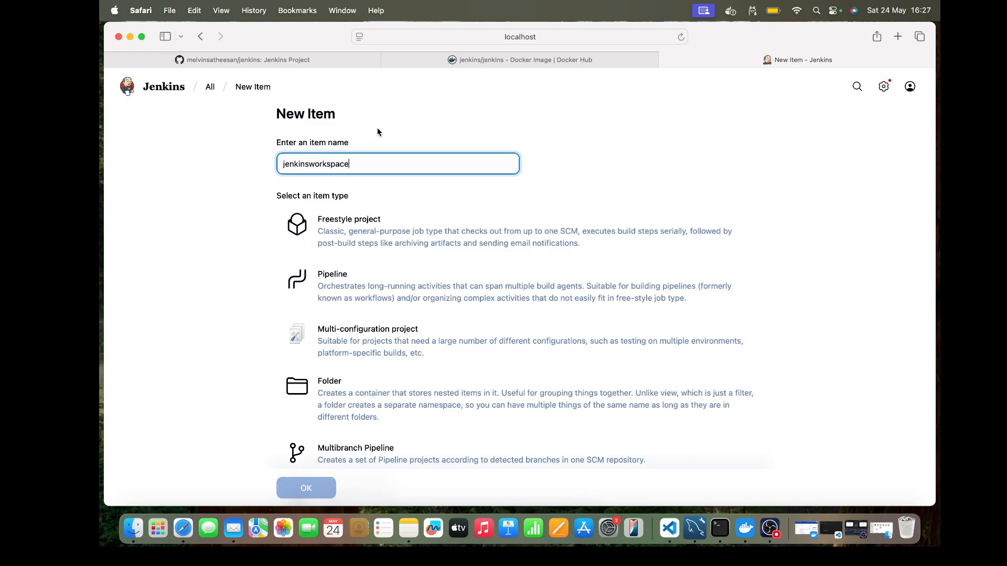
{"action": "left_click", "coordinate": [344, 412]}
{"action": "left_click", "coordinate": [320, 490]}
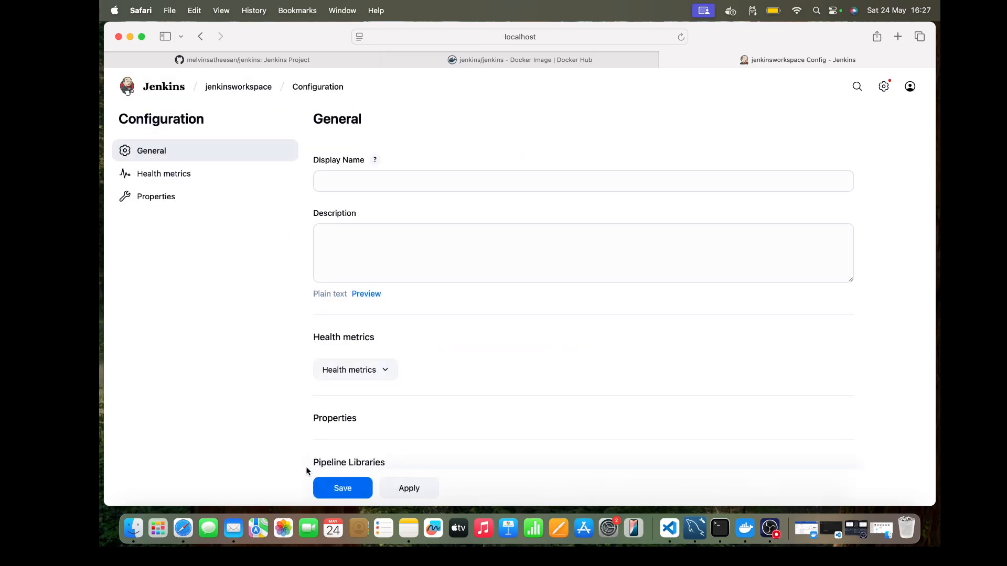
Step: Set the folder's display name to jenkinsworkspace and description to "Lets keep all our jobs and configurations within this folder.", and save
{"action": "left_click", "coordinate": [328, 184]}
{"action": "type", "text": "jenkin"}
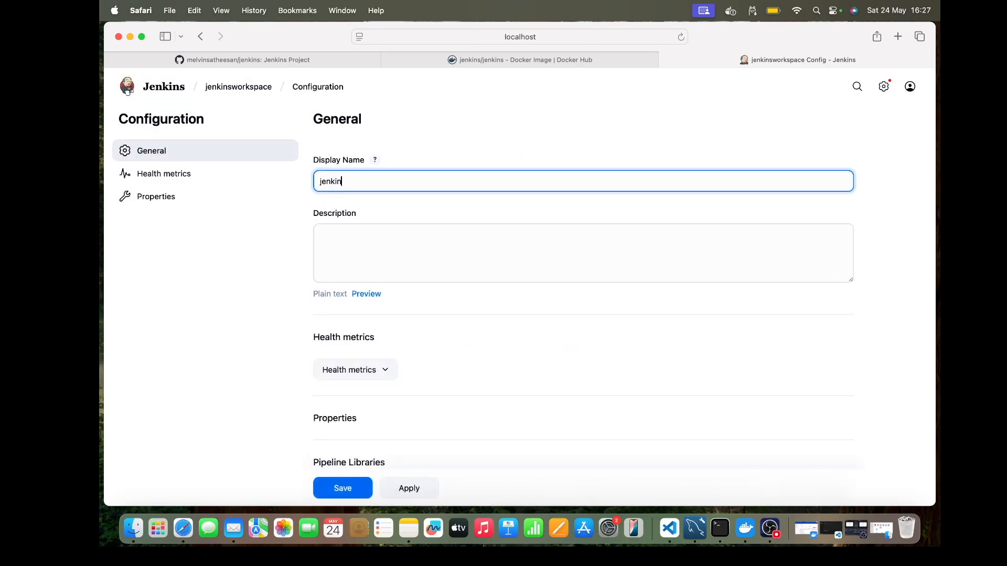
{"action": "type", "text": "sworkspace"}
{"action": "left_click", "coordinate": [334, 230]}
{"action": "type", "text": "Lets keep a"}
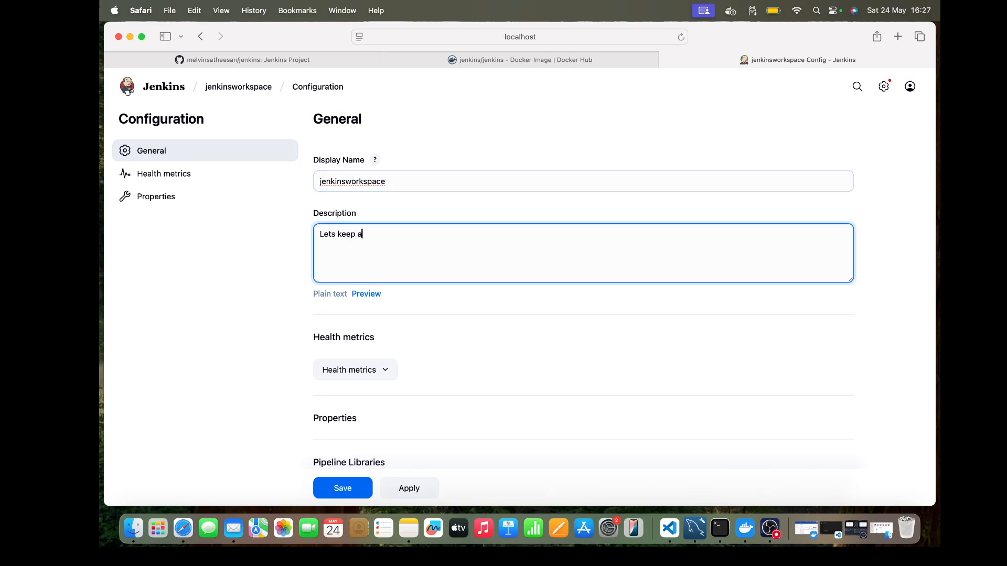
{"action": "type", "text": "ll our jobs and configurations within this"}
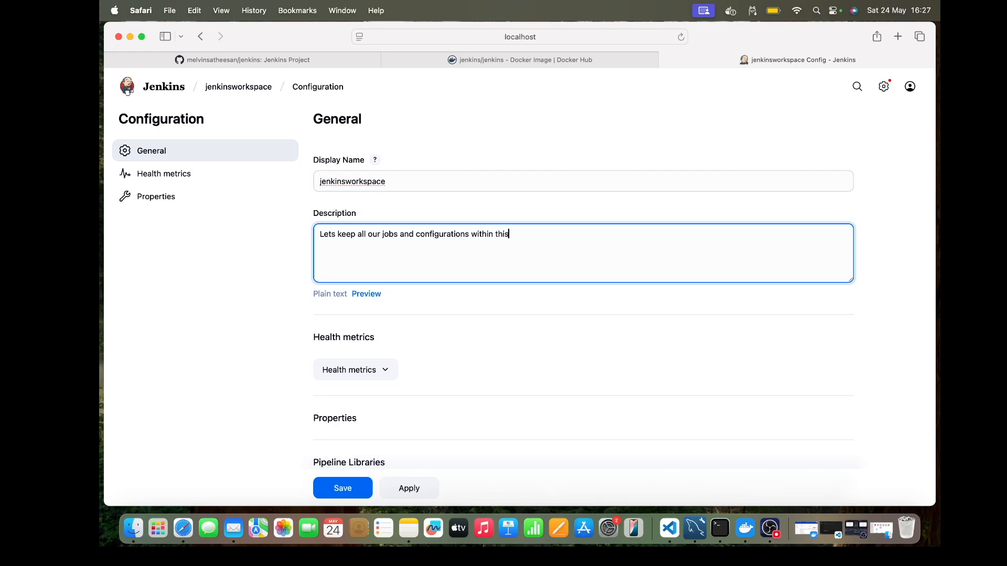
{"action": "type", "text": " folder."}
{"action": "scroll", "coordinate": [323, 321], "scroll_direction": "down", "scroll_amount": 5}
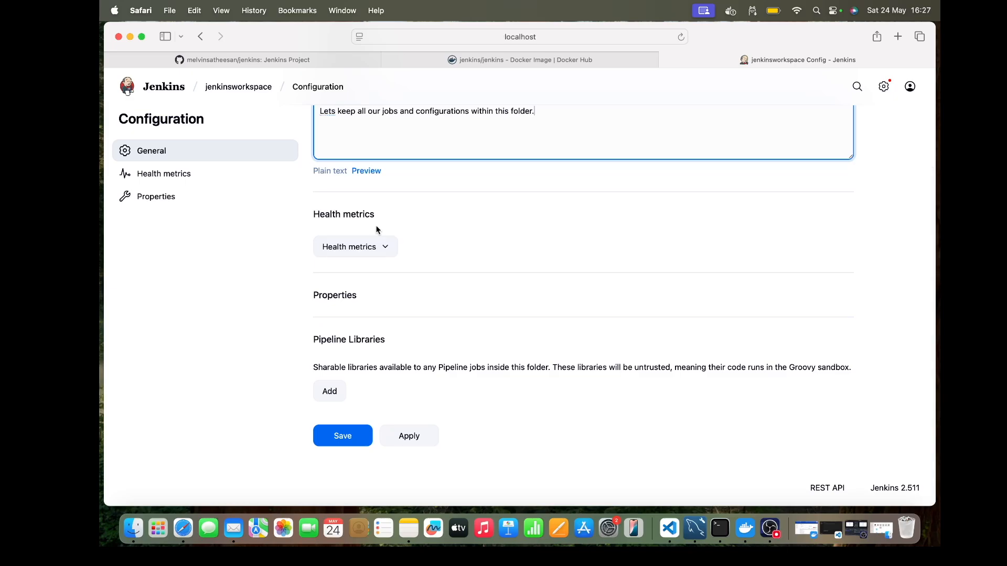
{"action": "left_click", "coordinate": [360, 442]}
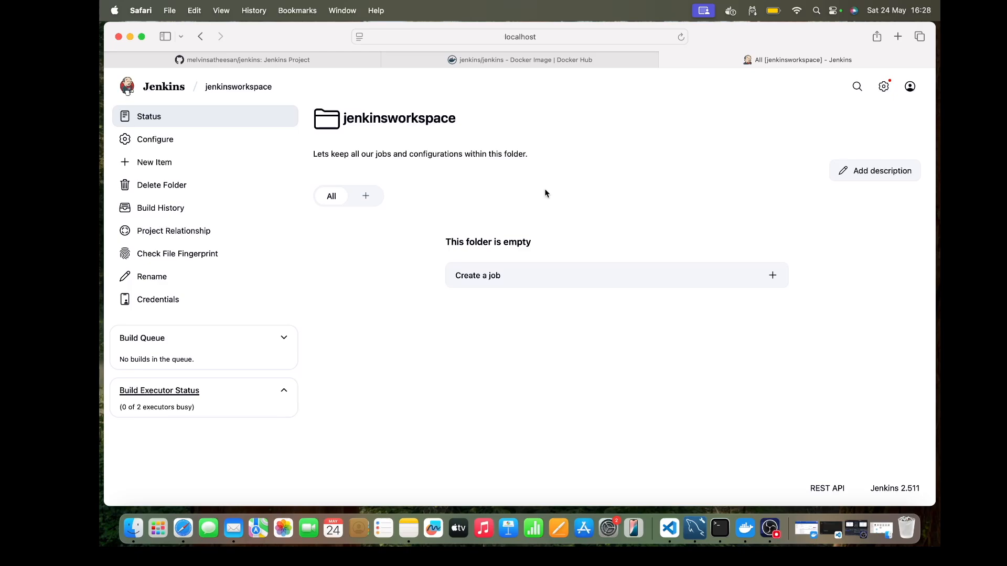
Step: Create a freestyle project named demo01 inside the jenkinsworkspace folder
{"action": "left_click", "coordinate": [601, 275]}
{"action": "type", "text": "demo01"}
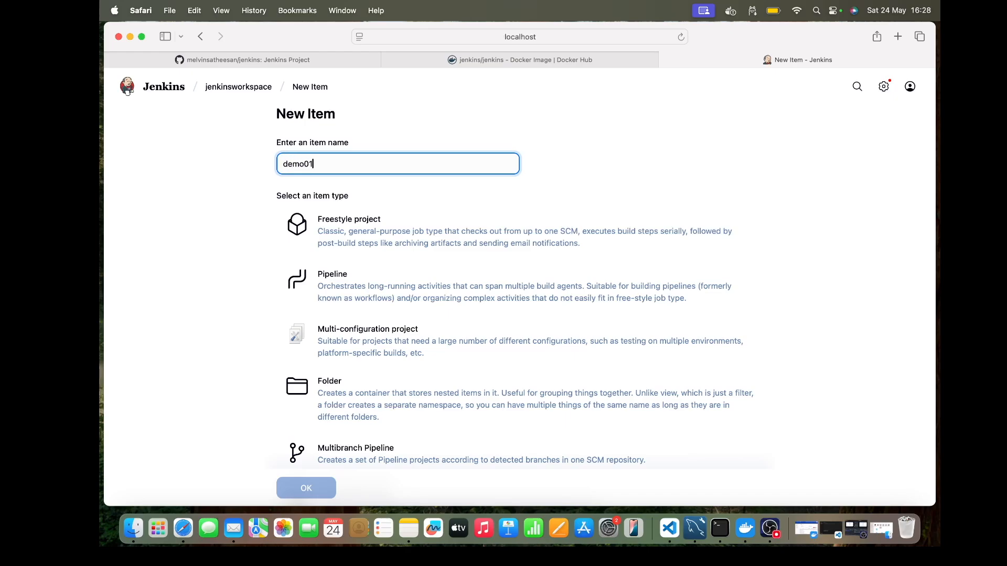
{"action": "left_click", "coordinate": [371, 227]}
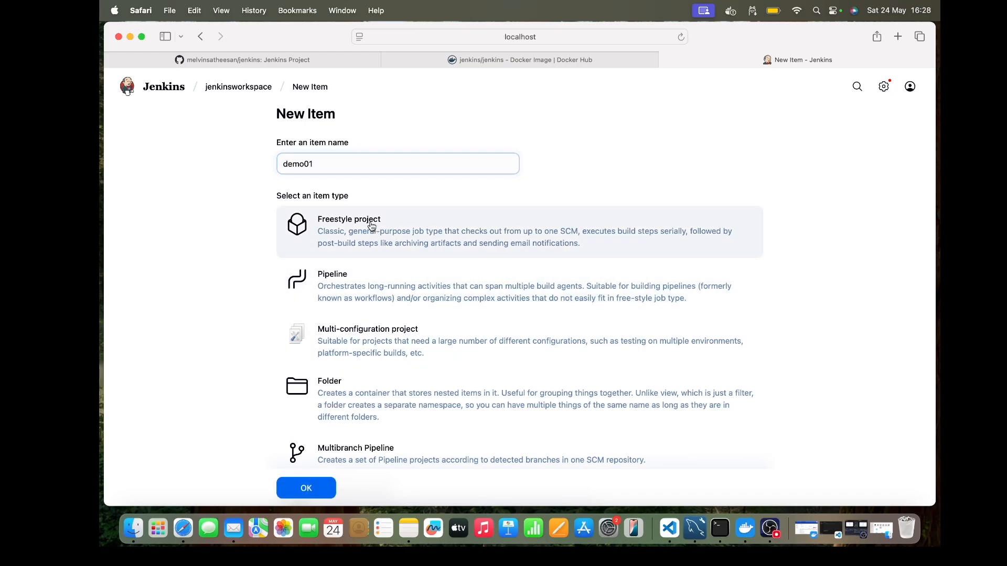
{"action": "scroll", "coordinate": [222, 378], "scroll_direction": "down", "scroll_amount": 5}
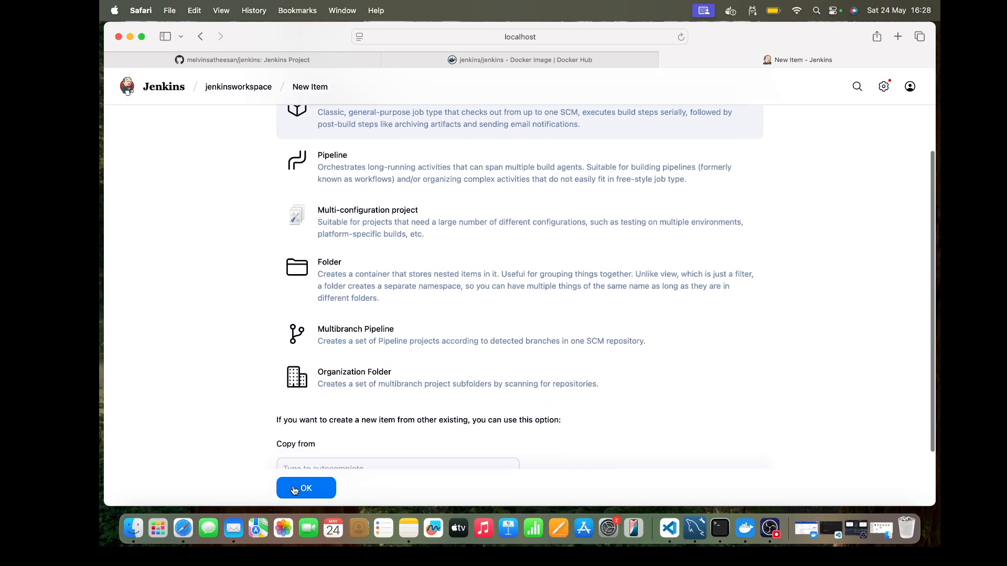
{"action": "left_click", "coordinate": [293, 487]}
Step: Set the demo01 project's description to "This is demo01 job"
{"action": "left_click", "coordinate": [359, 179]}
{"action": "type", "text": "This is de"}
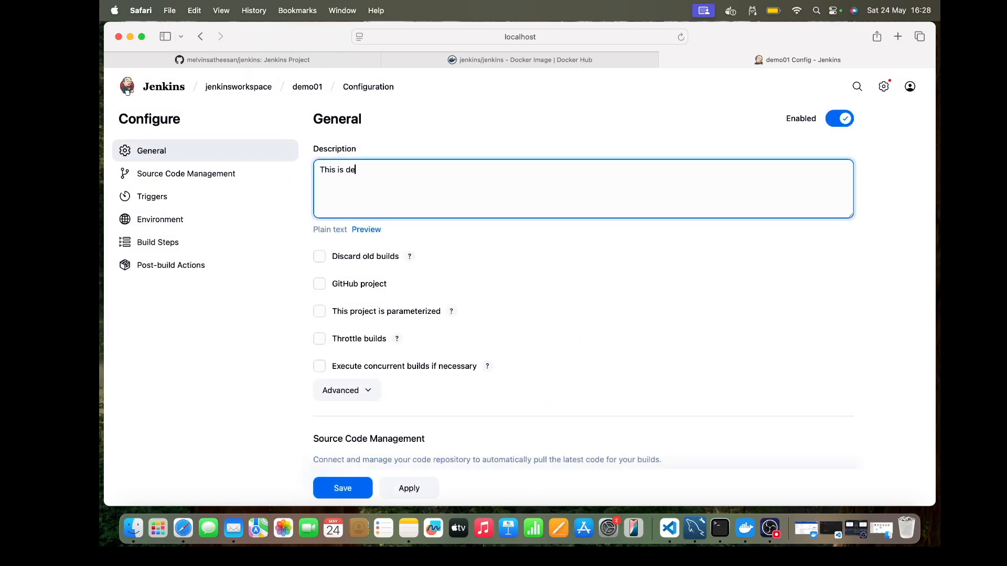
{"action": "type", "text": "mo01 job"}
{"action": "left_click", "coordinate": [486, 265]}
Step: Add an Execute shell build step running "ls -l;pwd;" and "df -hP" on separate lines, and save the project
{"action": "scroll", "coordinate": [486, 263], "scroll_direction": "down", "scroll_amount": 1}
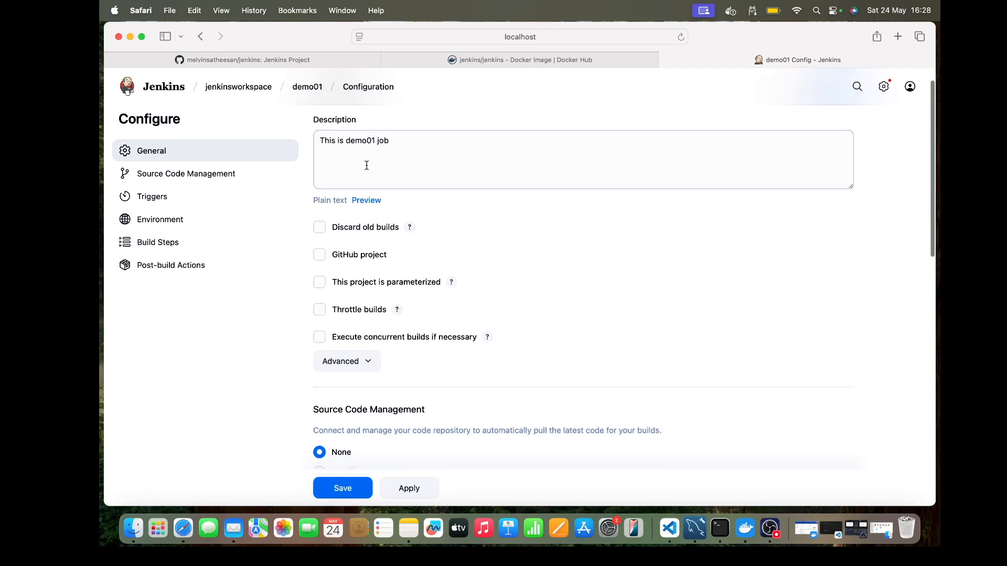
{"action": "scroll", "coordinate": [489, 335], "scroll_direction": "down", "scroll_amount": 15}
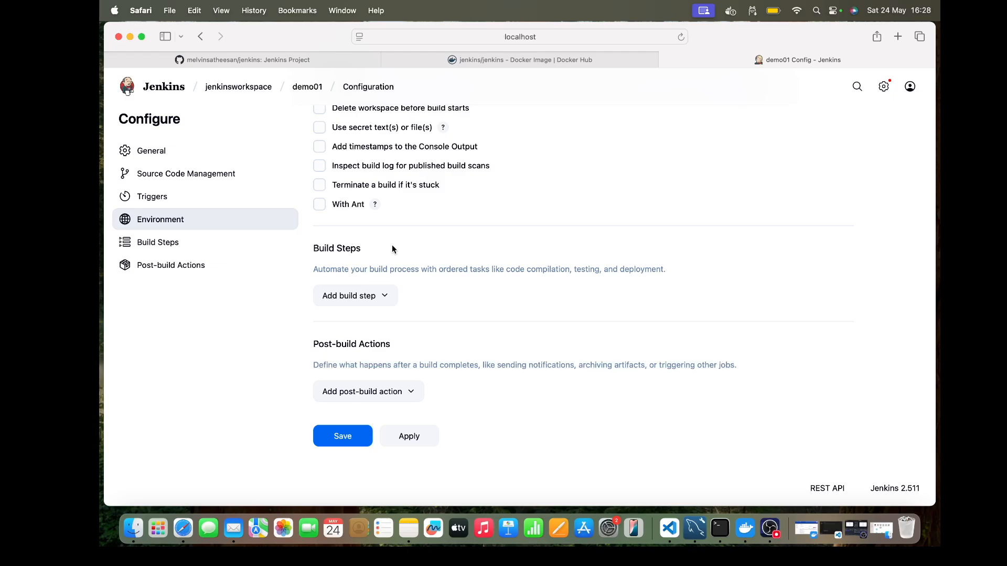
{"action": "left_click", "coordinate": [390, 295]}
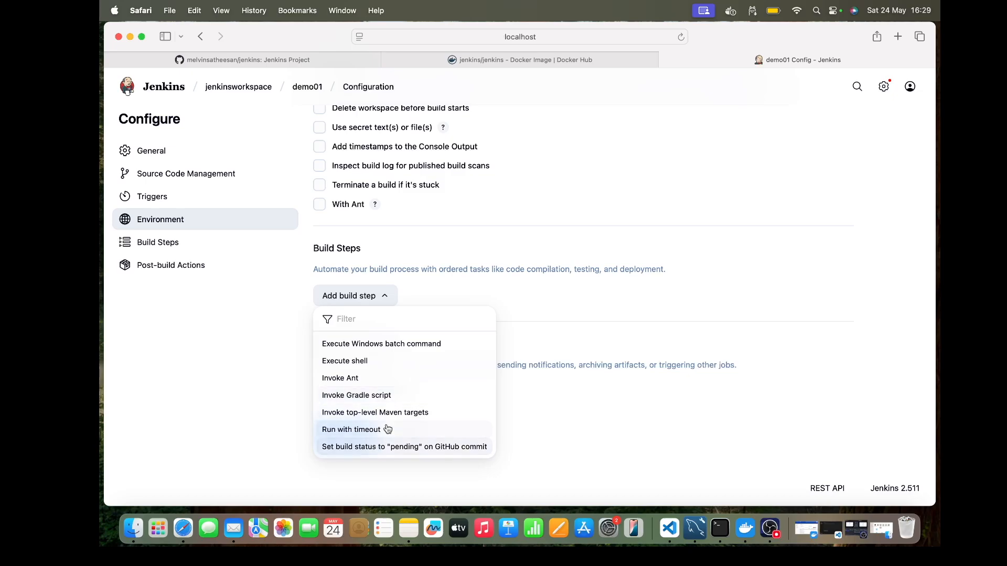
{"action": "left_click", "coordinate": [369, 361]}
{"action": "left_click", "coordinate": [369, 356]}
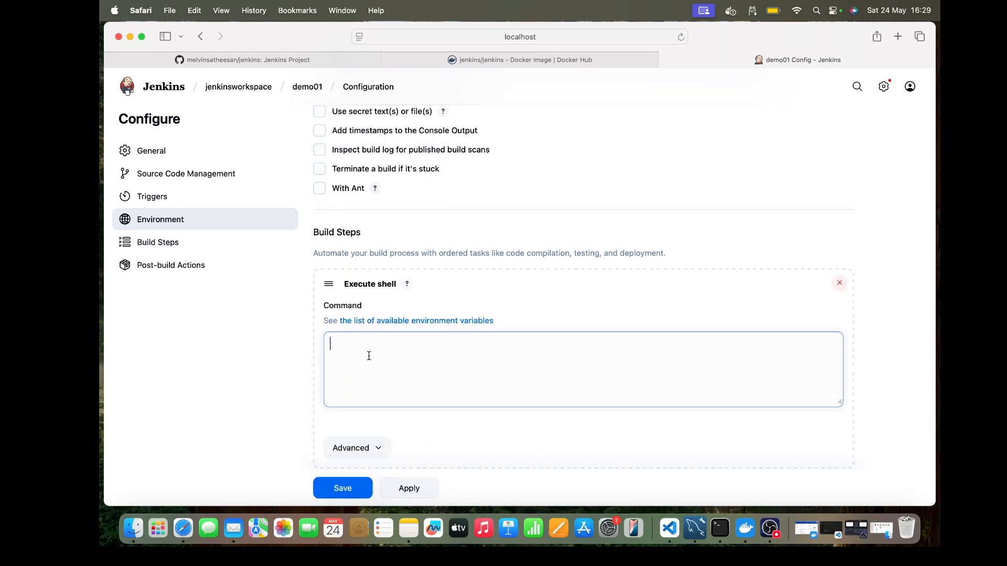
{"action": "type", "text": "ls -l;pwd;"}
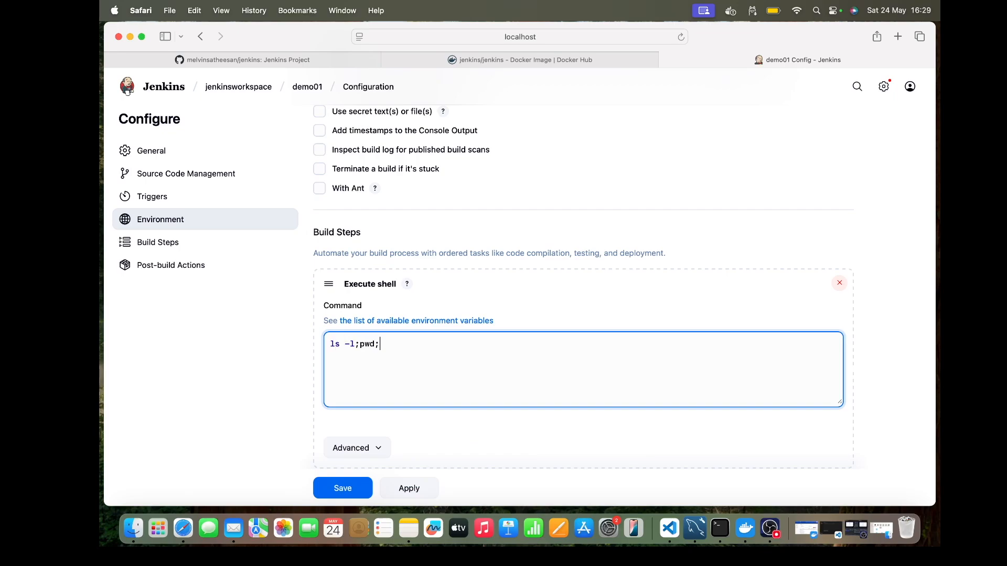
{"action": "key", "text": "Return"}
{"action": "type", "text": "df -hP;"}
{"action": "left_click", "coordinate": [339, 482]}
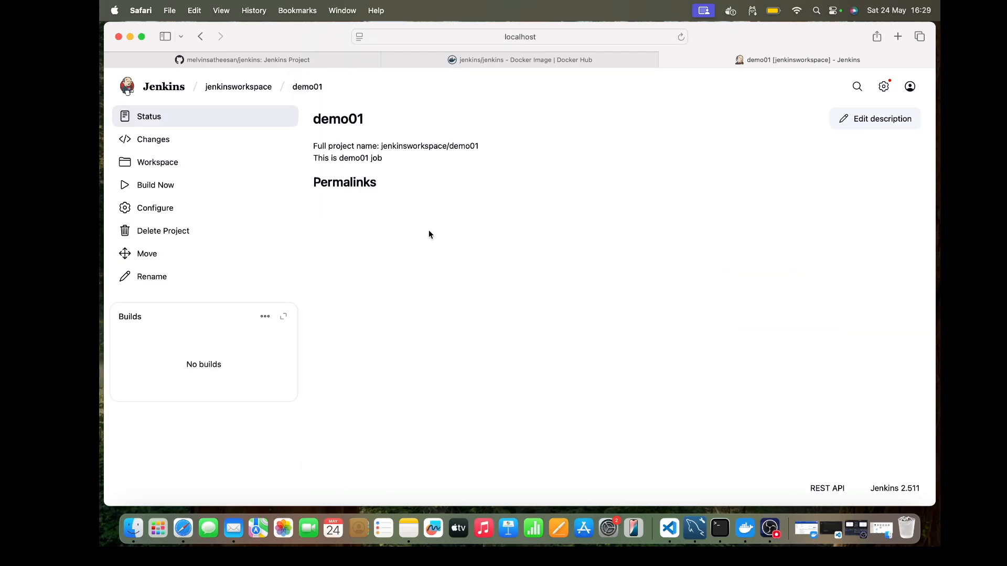
Step: Build the demo01 job and review the first build's console output and status
{"action": "left_click", "coordinate": [159, 188]}
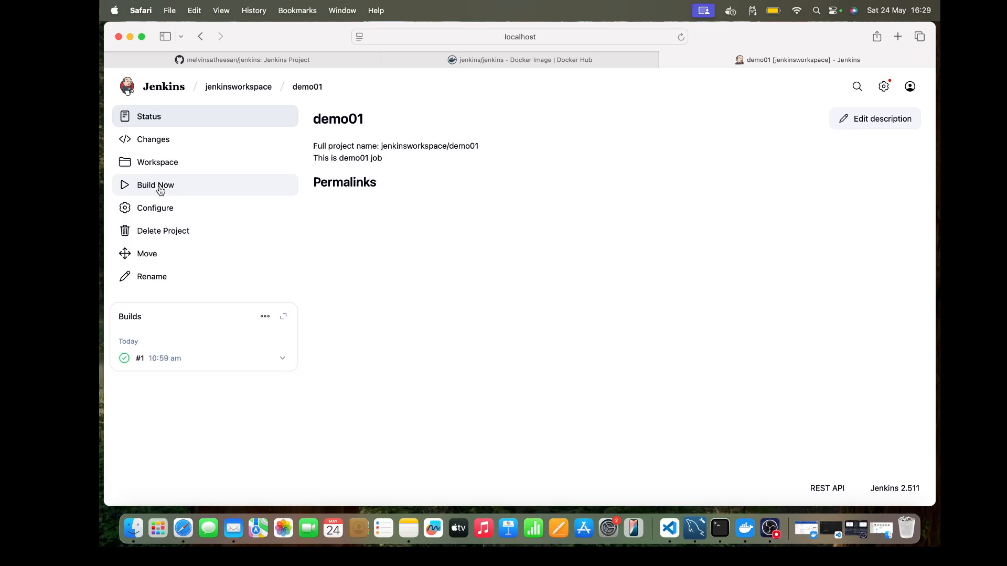
{"action": "left_click", "coordinate": [156, 363]}
{"action": "left_click", "coordinate": [178, 167]}
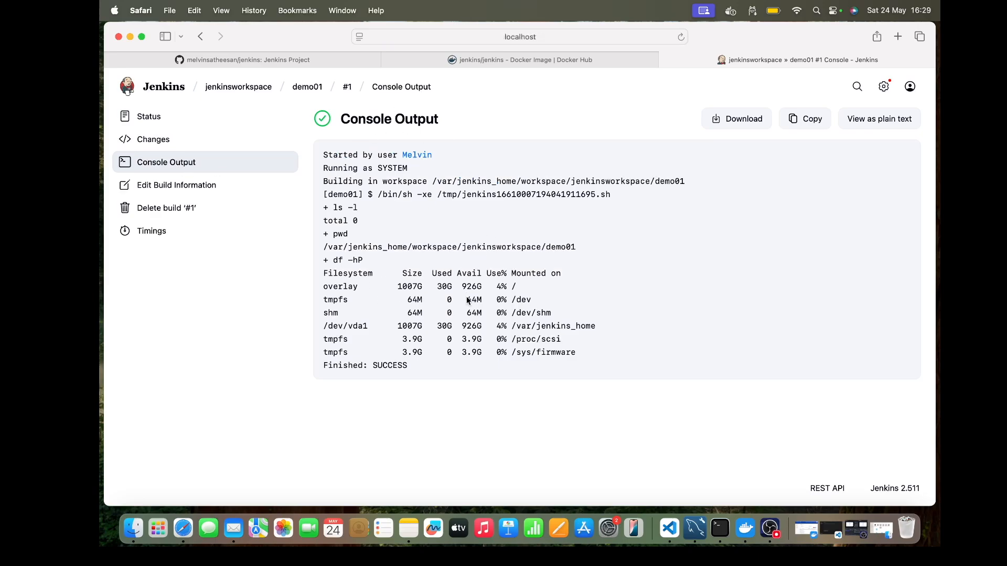
{"action": "left_click", "coordinate": [166, 114]}
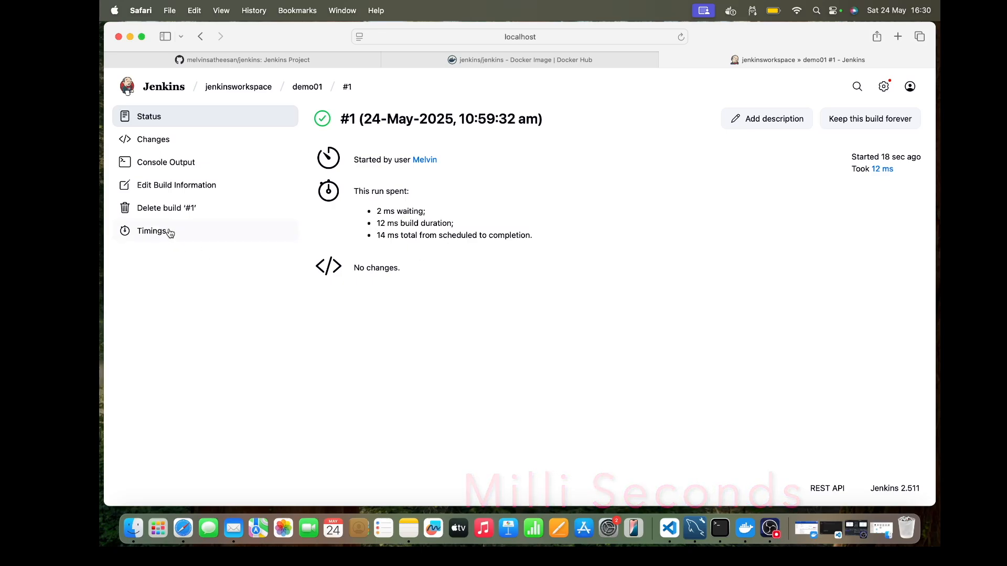
Step: Set the first build's display name to "First Job execution"
{"action": "left_click", "coordinate": [173, 186]}
{"action": "left_click", "coordinate": [349, 169]}
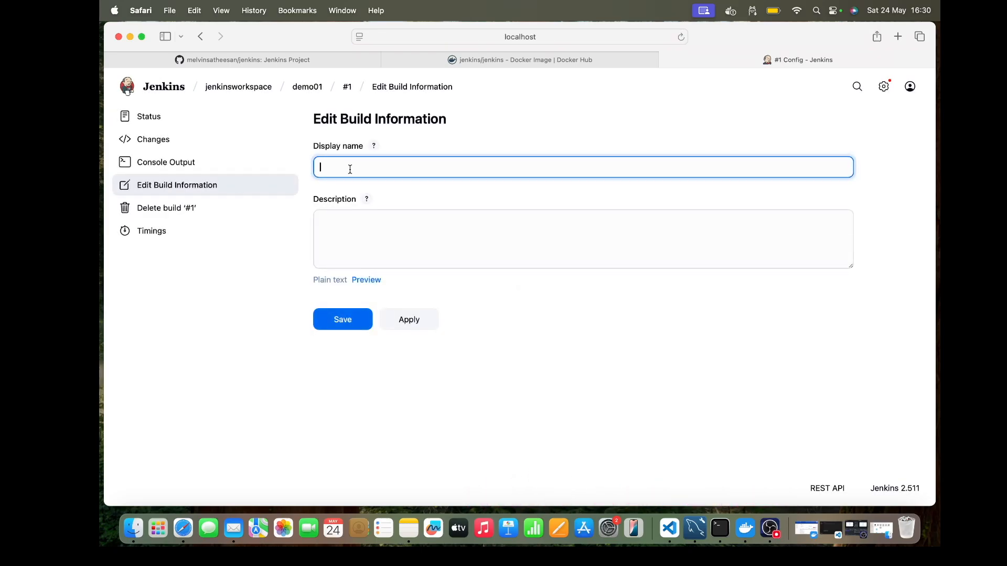
{"action": "type", "text": "This is my"}
{"action": "key", "text": "BackSpace"}
{"action": "key", "text": "BackSpace"}
{"action": "key", "text": "BackSpace"}
{"action": "key", "text": "BackSpace"}
{"action": "key", "text": "BackSpace"}
{"action": "key", "text": "BackSpace"}
{"action": "key", "text": "BackSpace"}
{"action": "key", "text": "BackSpace"}
{"action": "key", "text": "BackSpace"}
{"action": "key", "text": "BackSpace"}
{"action": "type", "text": "First Job execution"}
Step: Set the build's description to "This is my first execution", save it, and return to the demo01 job page
{"action": "left_click", "coordinate": [367, 233]}
{"action": "type", "text": "This is my first execution"}
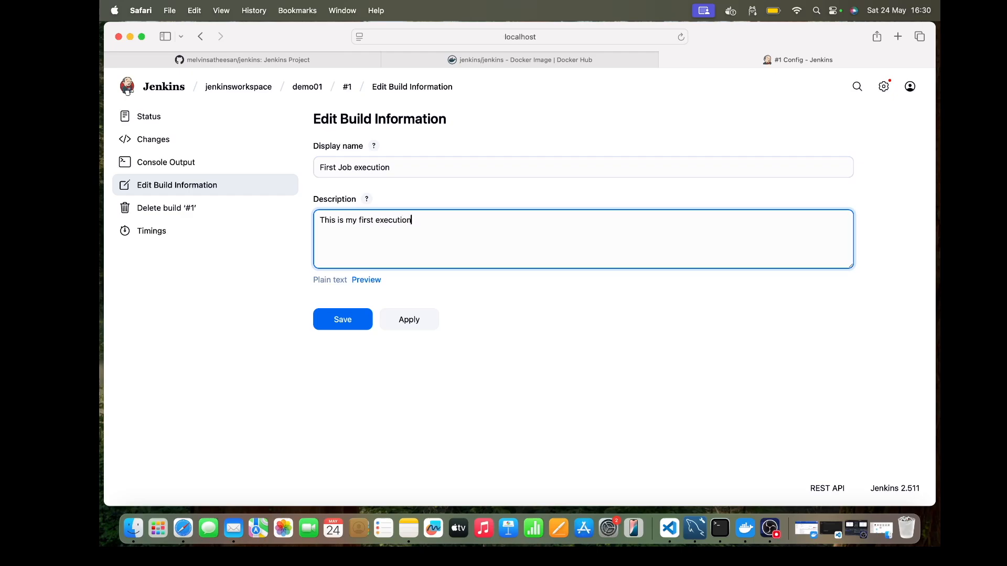
{"action": "left_click", "coordinate": [352, 329]}
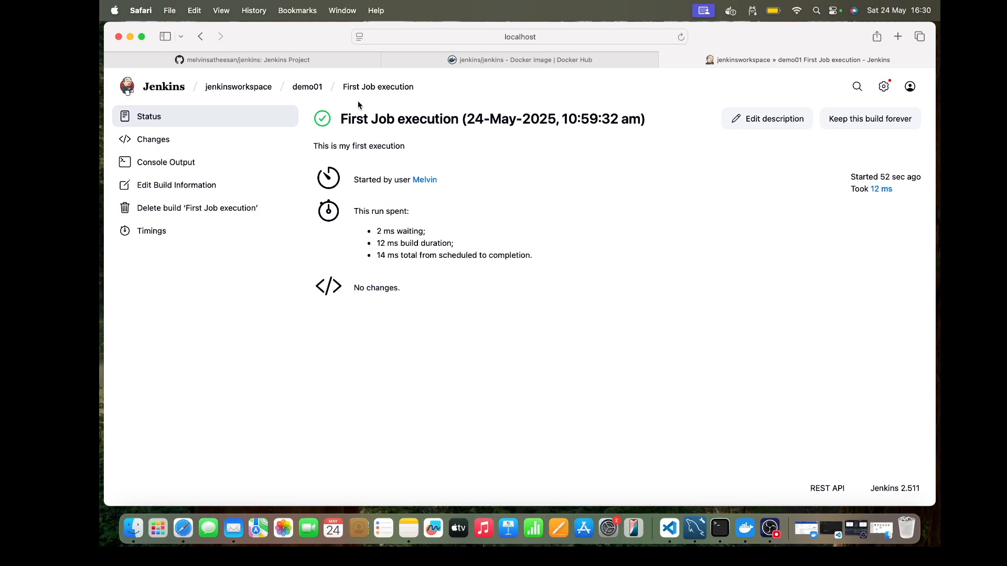
{"action": "left_click", "coordinate": [298, 86]}
{"action": "mouse_move", "coordinate": [298, 88]}
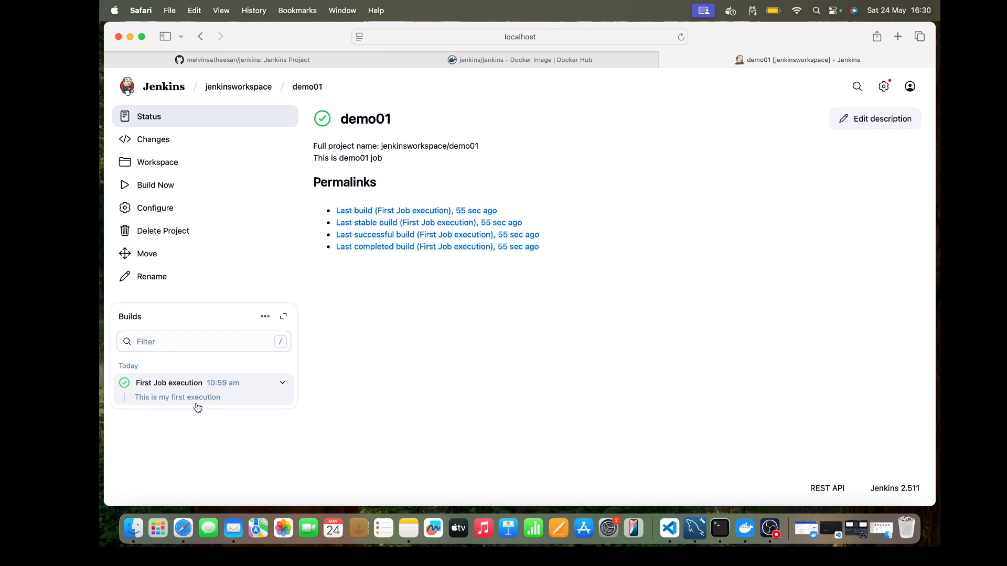
{"action": "left_click", "coordinate": [181, 216]}
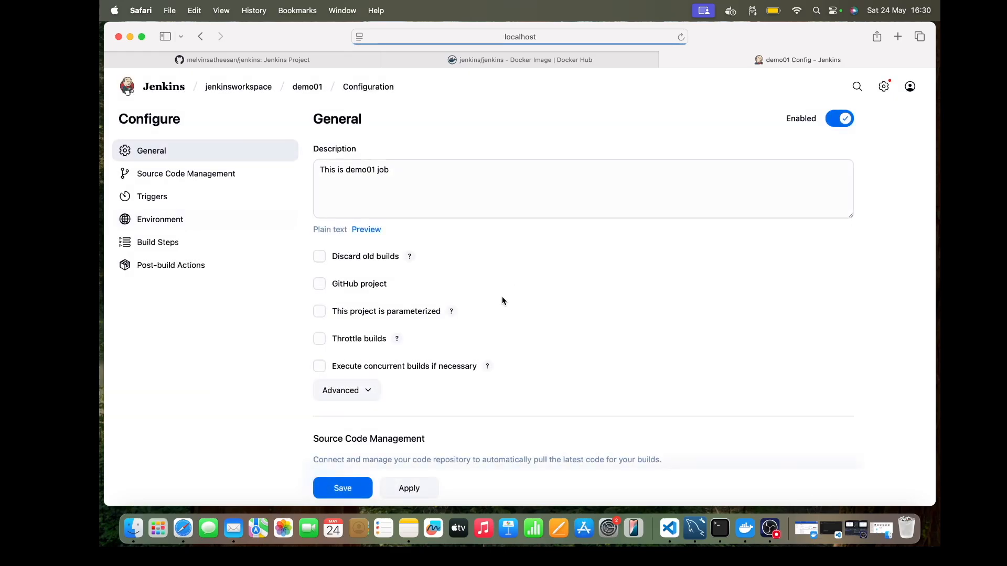
{"action": "scroll", "coordinate": [502, 297], "scroll_direction": "down", "scroll_amount": 2}
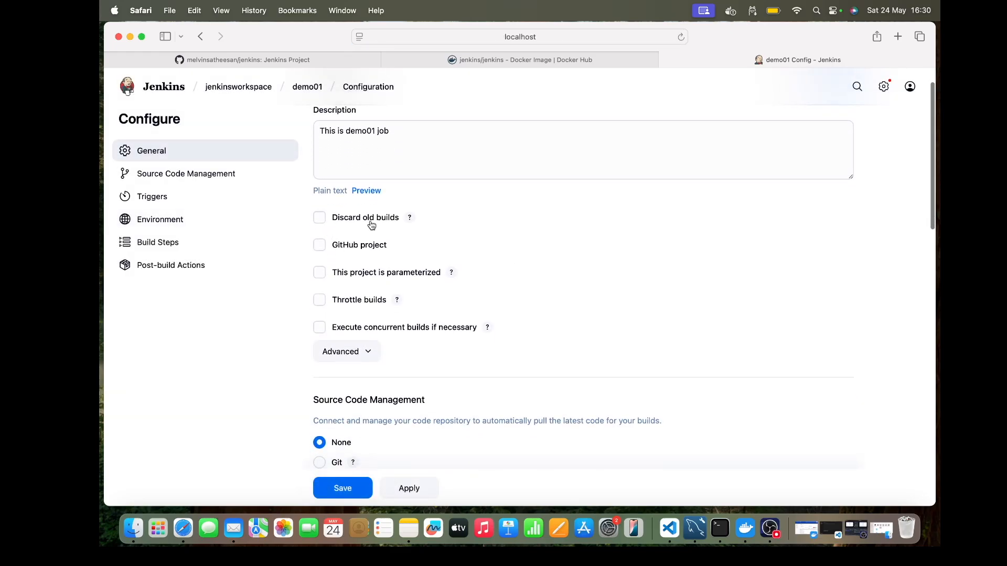
{"action": "left_click", "coordinate": [310, 87]}
Step: Schedule repeated builds of the demo01 job through build #16 and review its builds list
{"action": "left_click", "coordinate": [168, 190]}
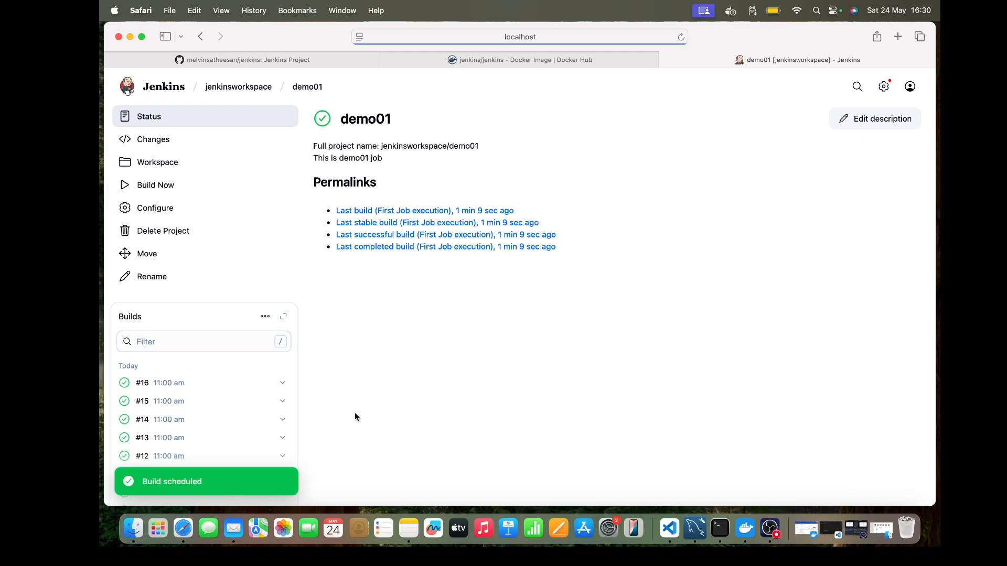
{"action": "scroll", "coordinate": [225, 405], "scroll_direction": "down", "scroll_amount": 5}
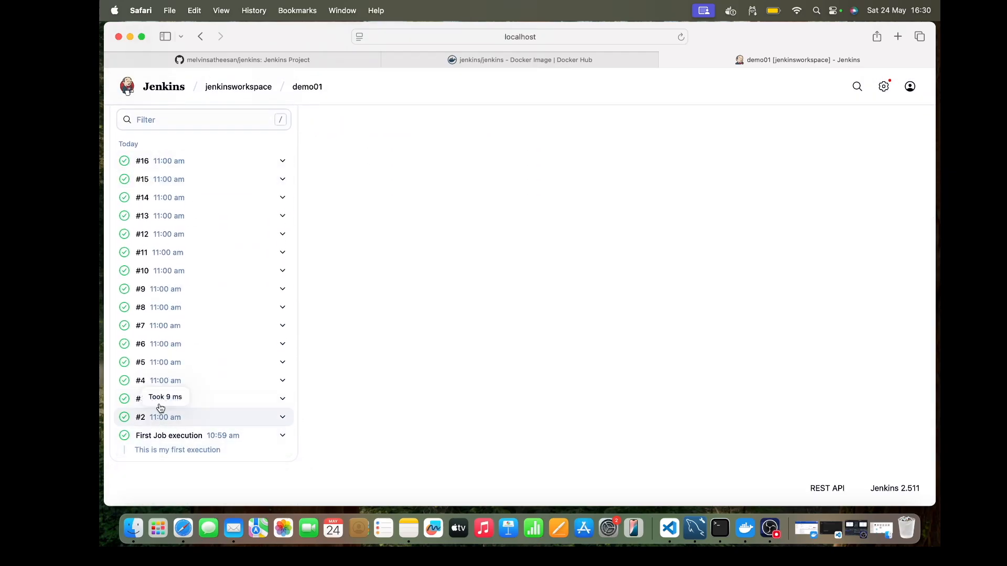
{"action": "scroll", "coordinate": [389, 314], "scroll_direction": "up", "scroll_amount": 1}
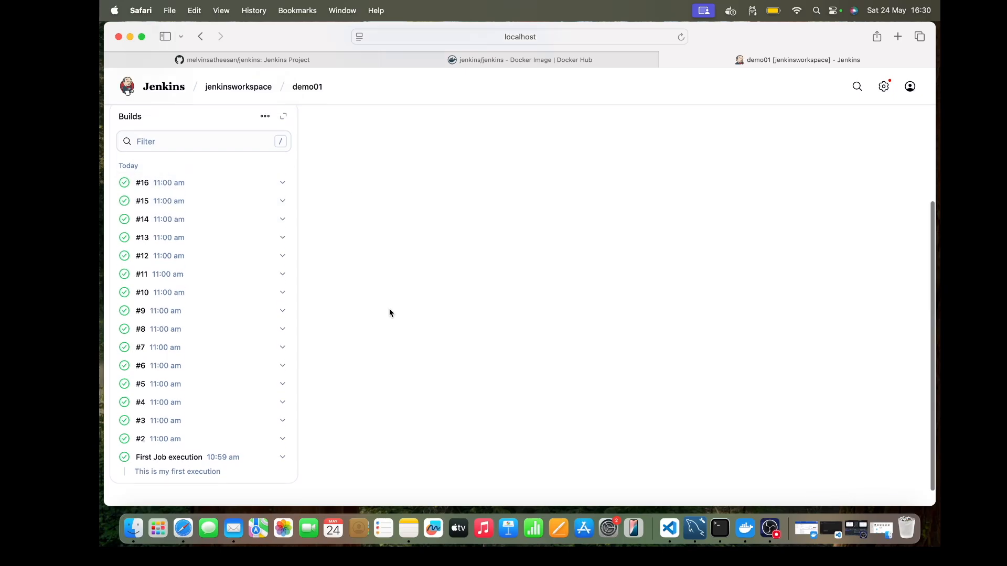
{"action": "scroll", "coordinate": [389, 313], "scroll_direction": "up", "scroll_amount": 5}
Step: Enable discarding of old builds for demo01, keeping builds for 1 day and a maximum of 3 builds
{"action": "left_click", "coordinate": [165, 208]}
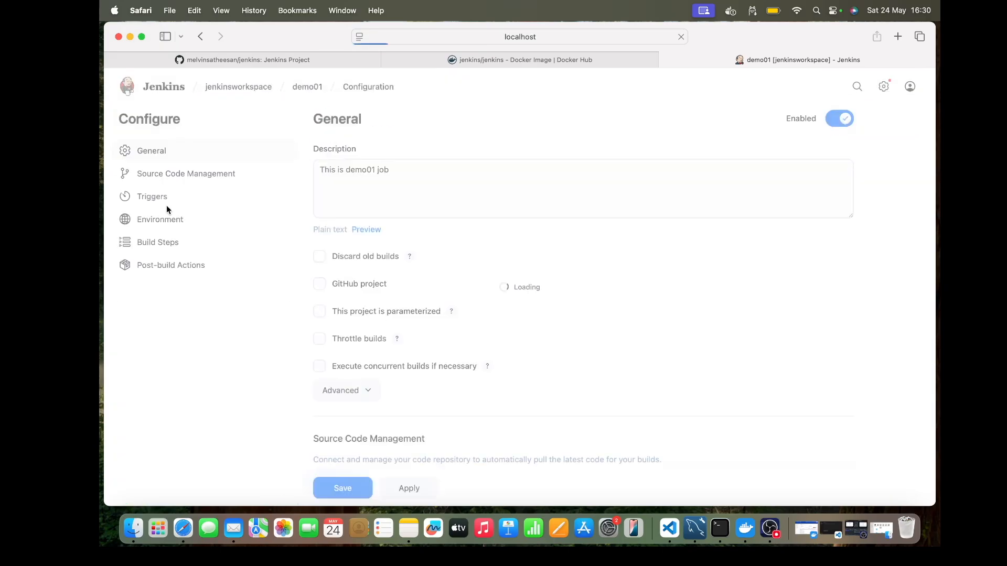
{"action": "left_click", "coordinate": [319, 256]}
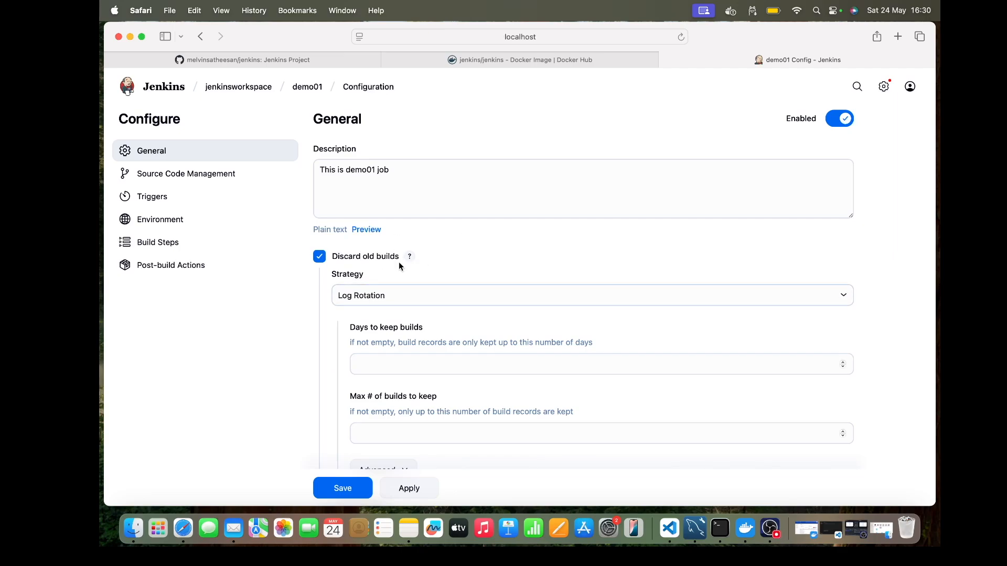
{"action": "scroll", "coordinate": [452, 252], "scroll_direction": "down", "scroll_amount": 3}
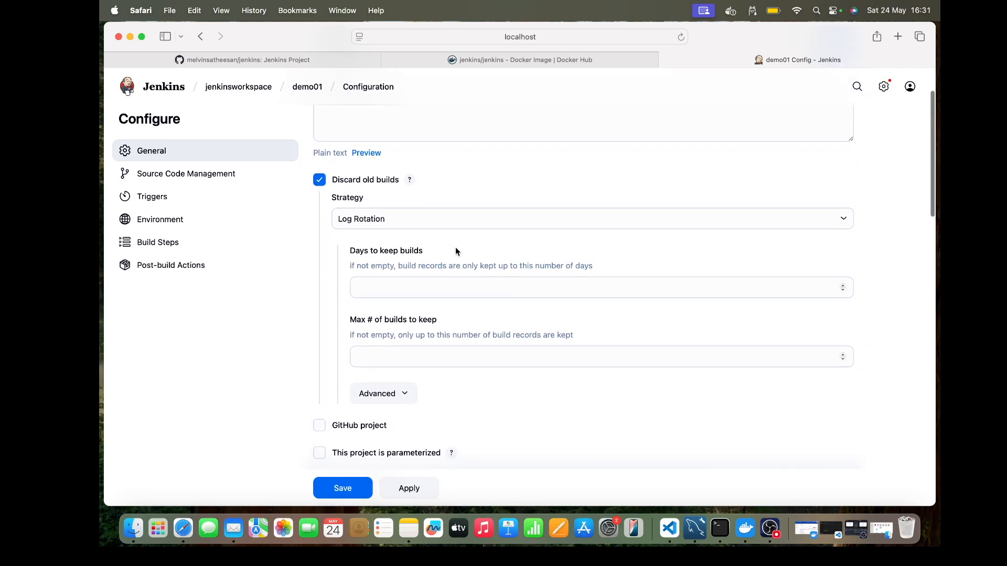
{"action": "left_click", "coordinate": [383, 286]}
{"action": "type", "text": "1"}
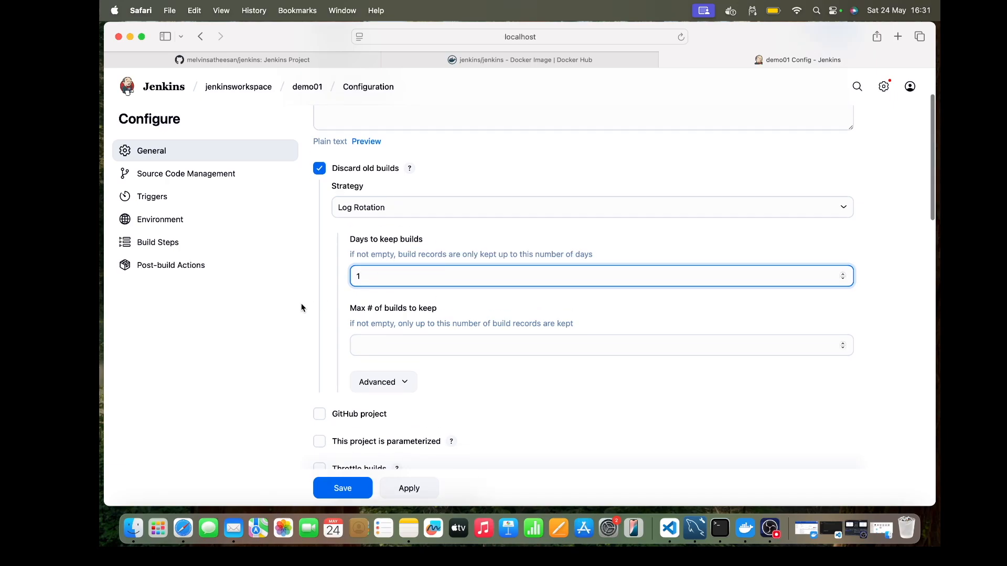
{"action": "scroll", "coordinate": [301, 303], "scroll_direction": "down", "scroll_amount": 3}
{"action": "left_click", "coordinate": [381, 288]}
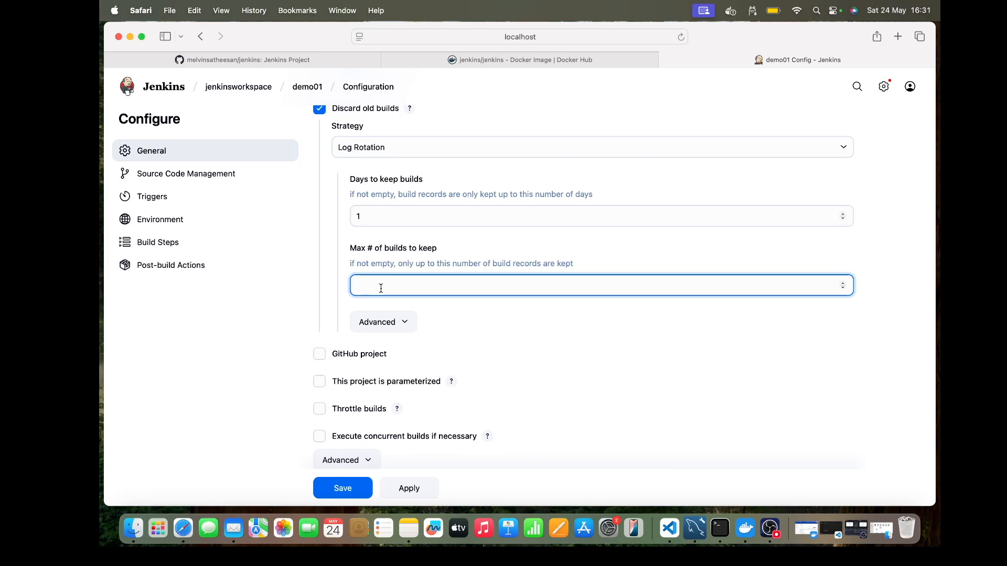
{"action": "type", "text": "3"}
Step: Check the advanced log rotation options, then save the demo01 configuration and run a new build
{"action": "left_click", "coordinate": [404, 323]}
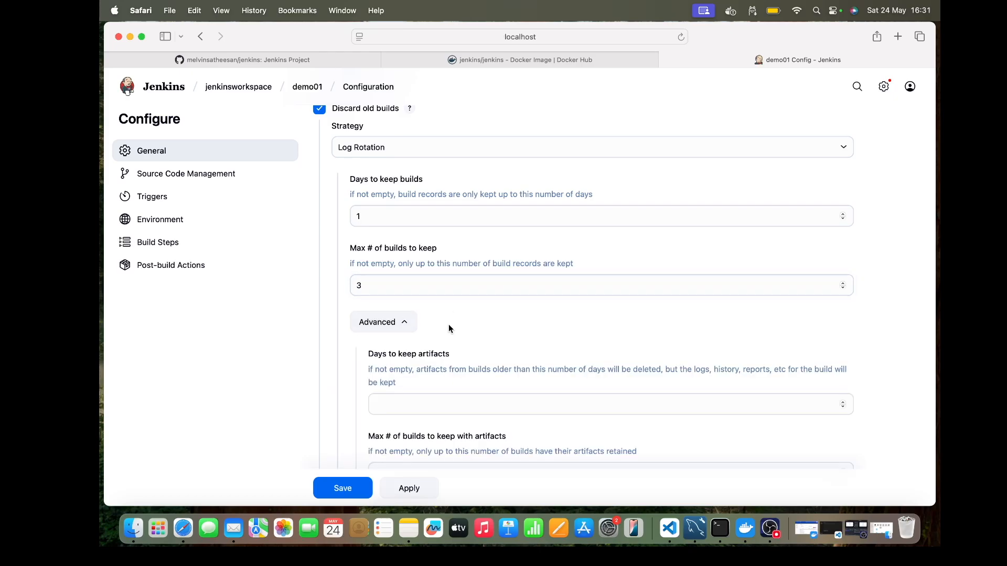
{"action": "scroll", "coordinate": [448, 328], "scroll_direction": "down", "scroll_amount": 5}
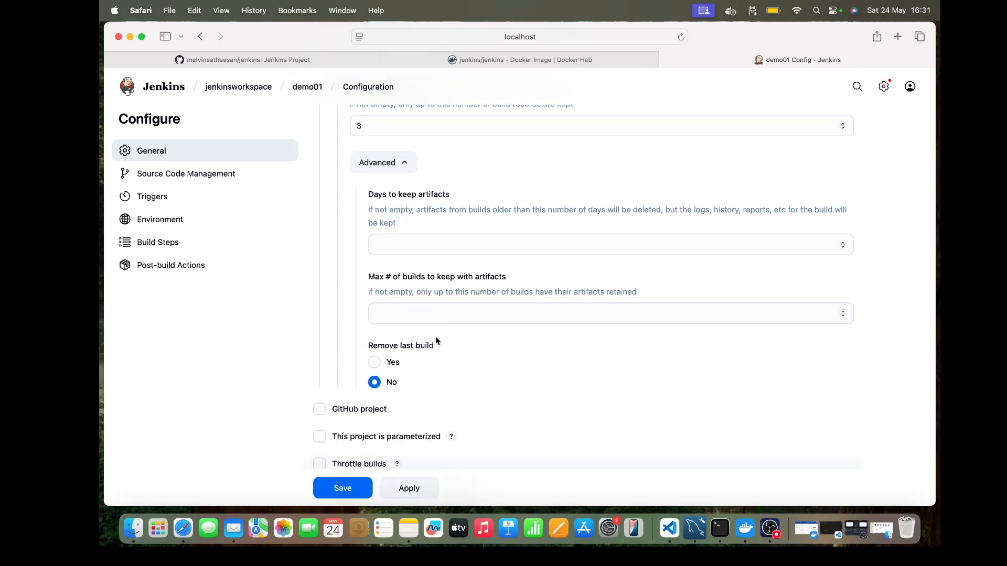
{"action": "left_click", "coordinate": [412, 164]}
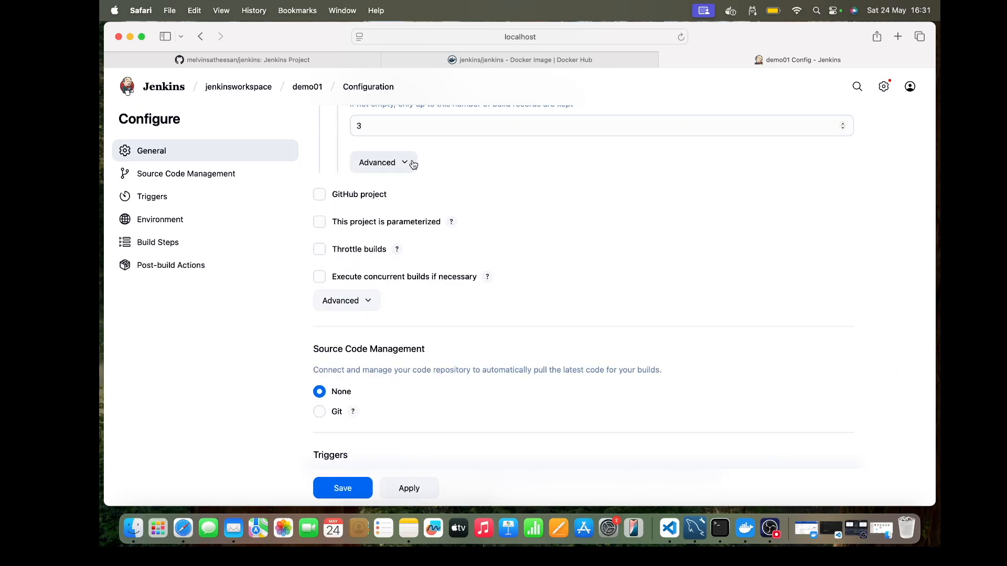
{"action": "scroll", "coordinate": [464, 292], "scroll_direction": "down", "scroll_amount": 10}
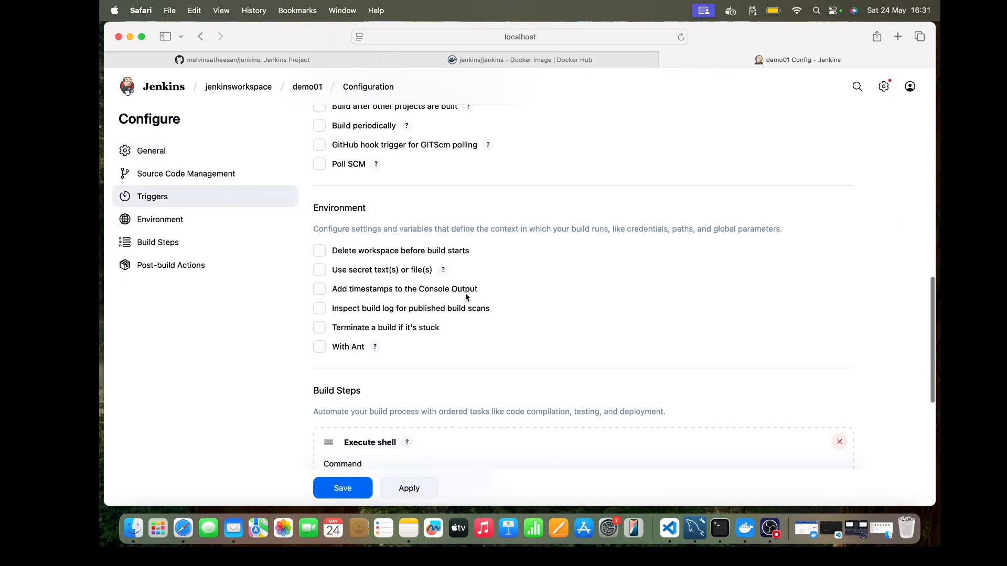
{"action": "left_click", "coordinate": [345, 487]}
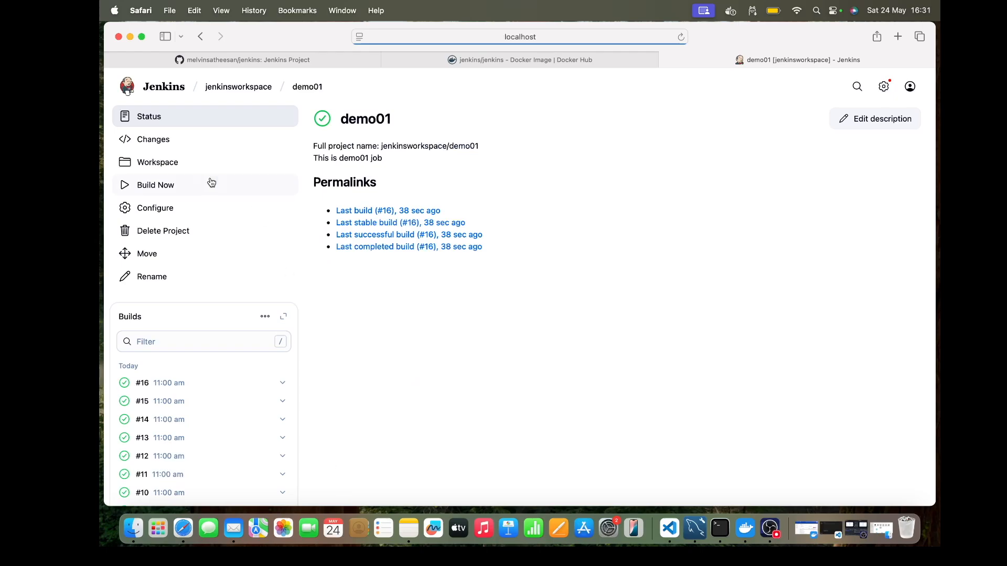
{"action": "left_click", "coordinate": [169, 187]}
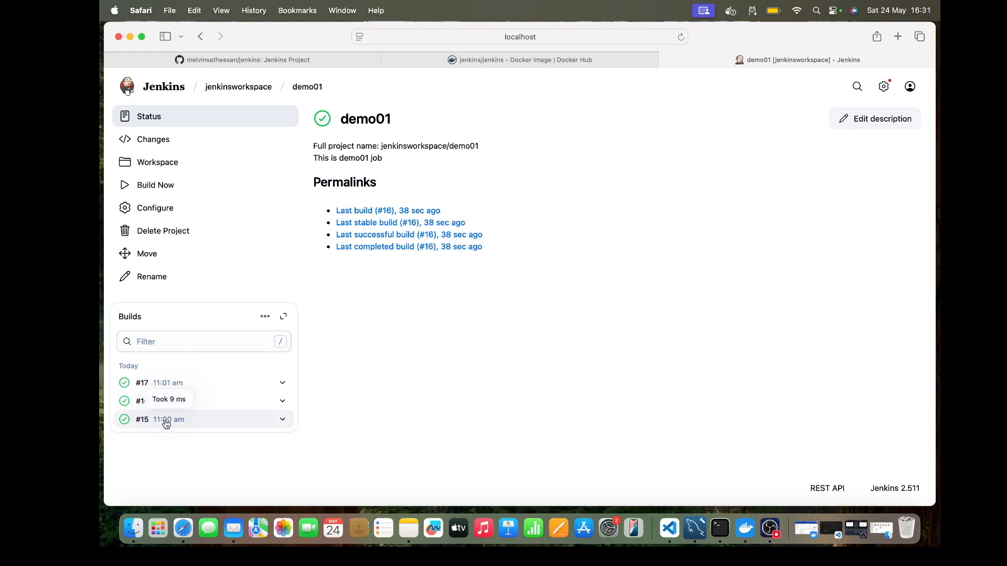
Step: Make the demo01 project parameterized and add a string parameter named NAME
{"action": "left_click", "coordinate": [180, 208]}
{"action": "scroll", "coordinate": [454, 257], "scroll_direction": "down", "scroll_amount": 10}
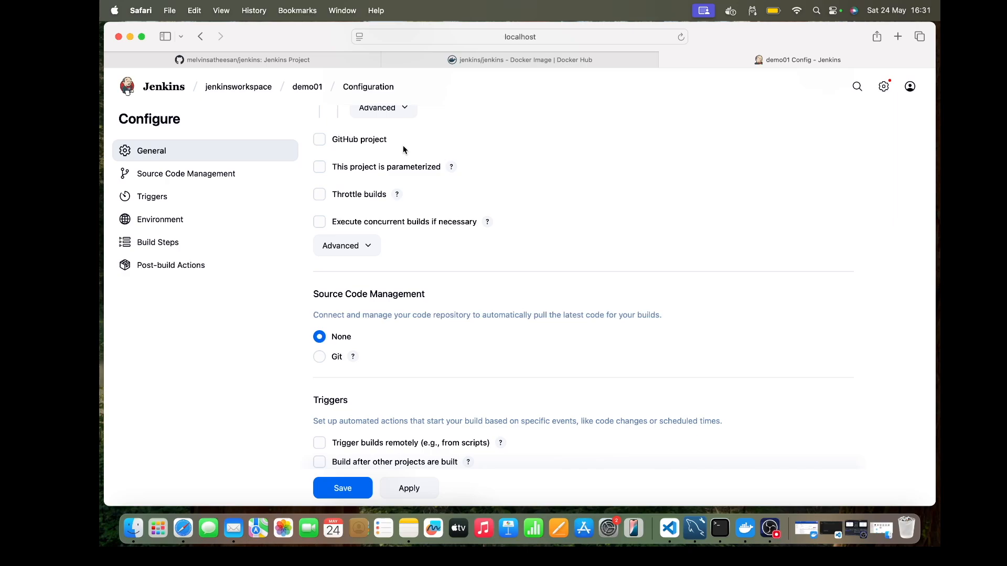
{"action": "left_click", "coordinate": [321, 167]}
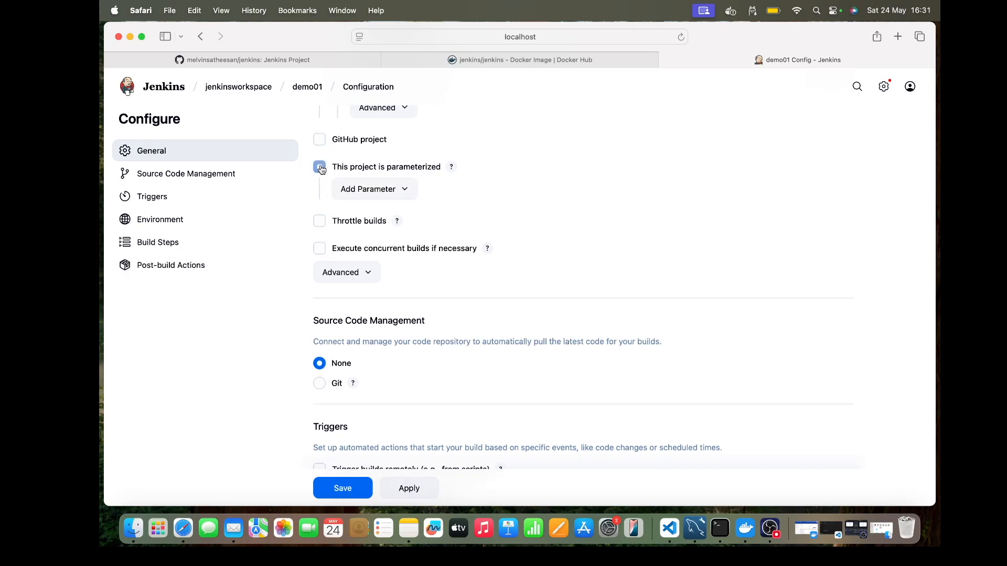
{"action": "left_click", "coordinate": [380, 191]}
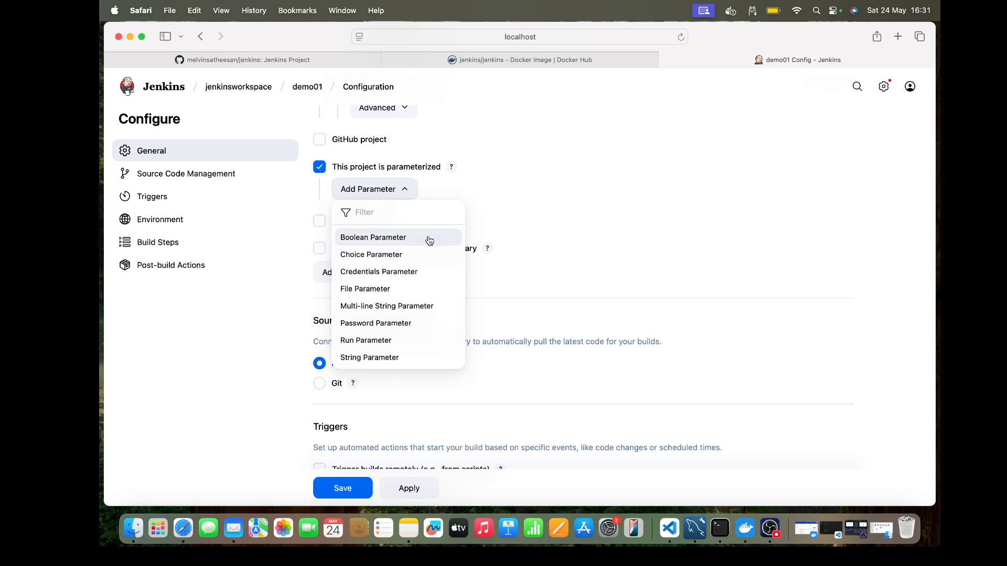
{"action": "left_click", "coordinate": [381, 357]}
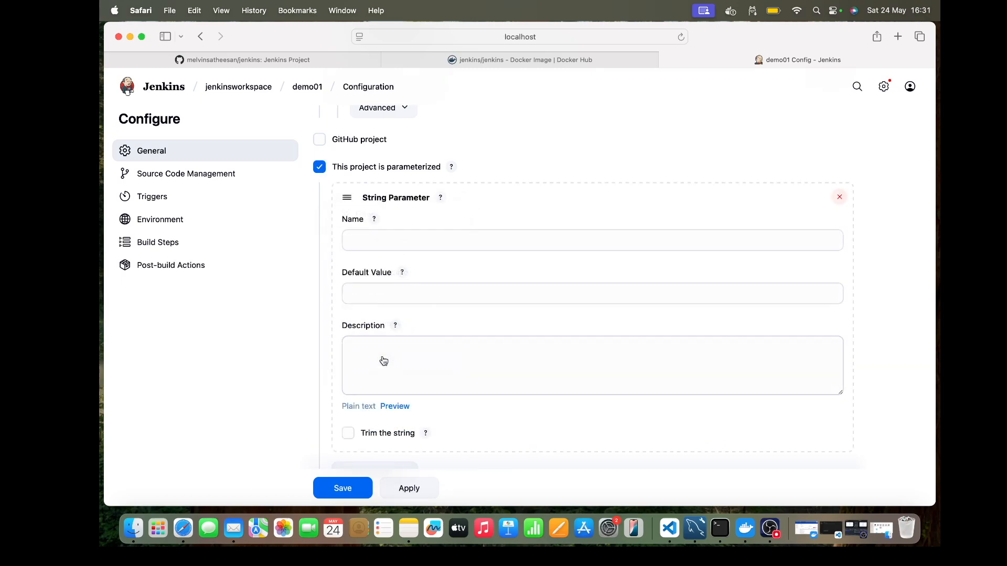
{"action": "left_click", "coordinate": [372, 240]}
{"action": "type", "text": "NAME"}
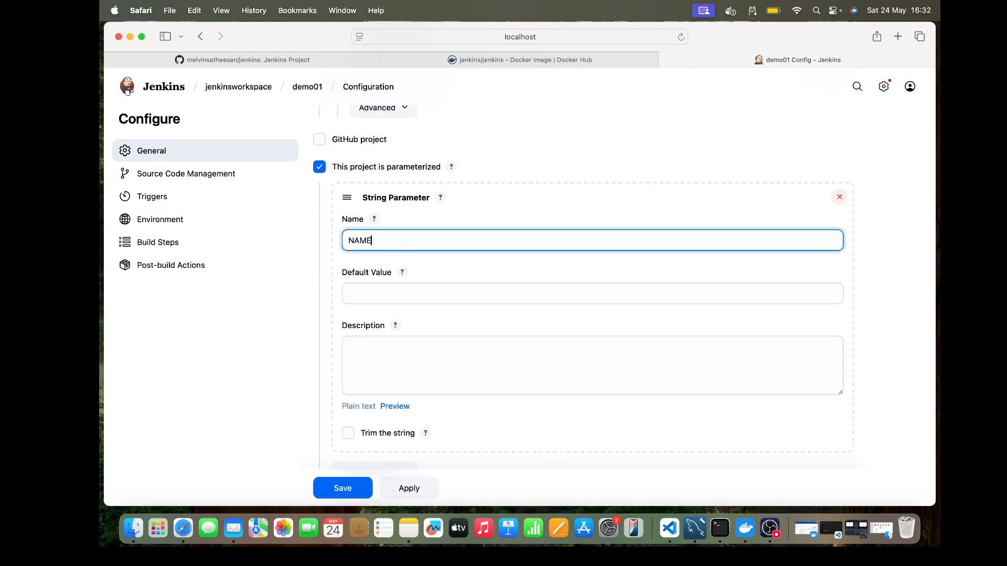
Step: Give the NAME parameter a first name as its default value and the description "Enter your name"
{"action": "left_click", "coordinate": [377, 298]}
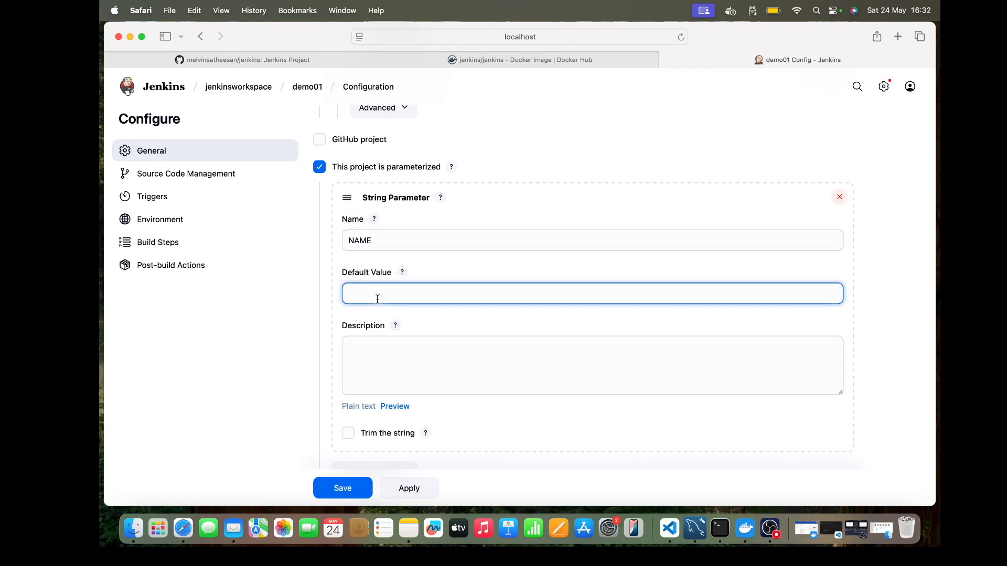
{"action": "type", "text": "Mevil"}
{"action": "key", "text": "BackSpace"}
{"action": "key", "text": "BackSpace"}
{"action": "key", "text": "BackSpace"}
{"action": "type", "text": "lvin"}
{"action": "left_click", "coordinate": [379, 338]}
{"action": "type", "text": "Enter your name"}
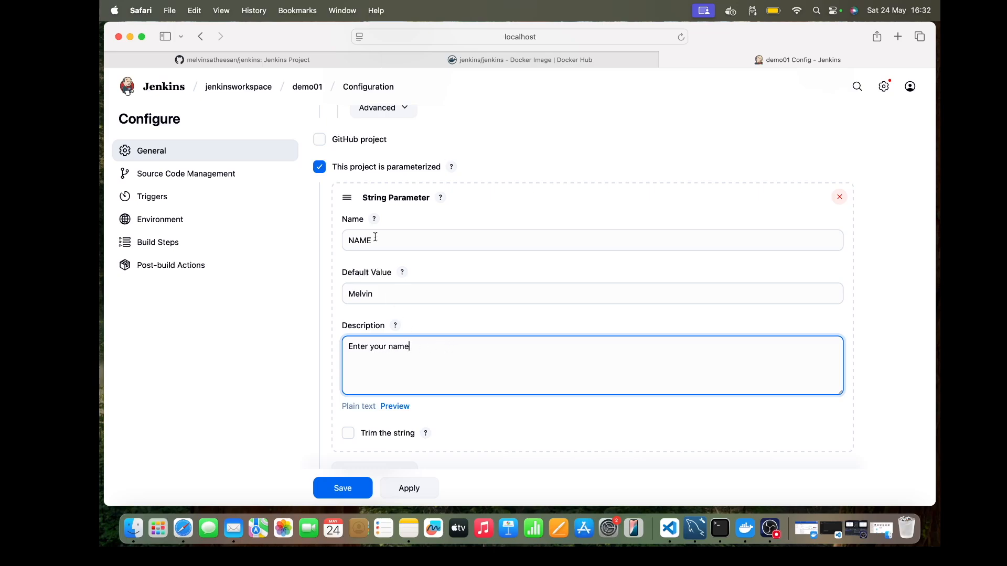
{"action": "double_click", "coordinate": [360, 297]}
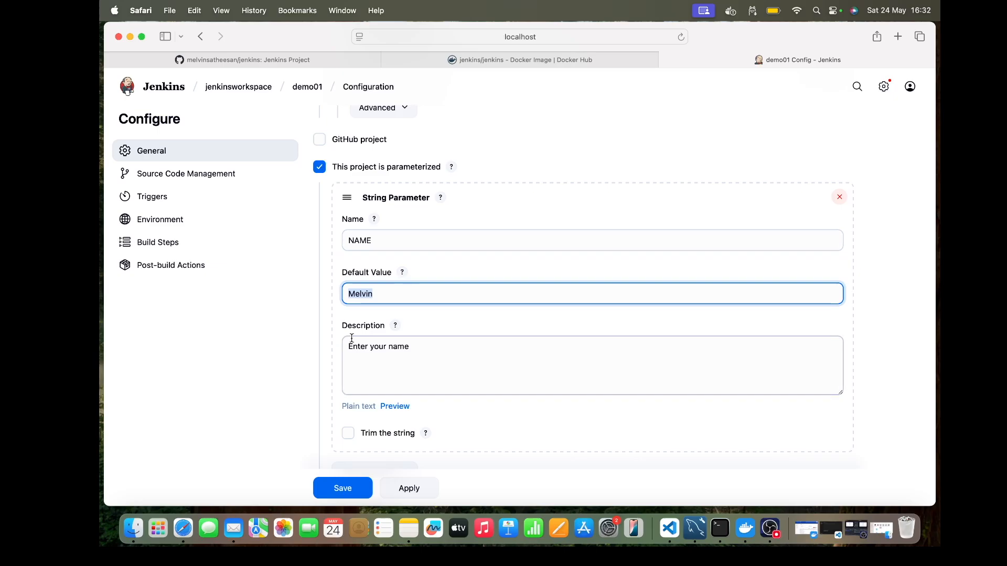
{"action": "double_click", "coordinate": [360, 242]}
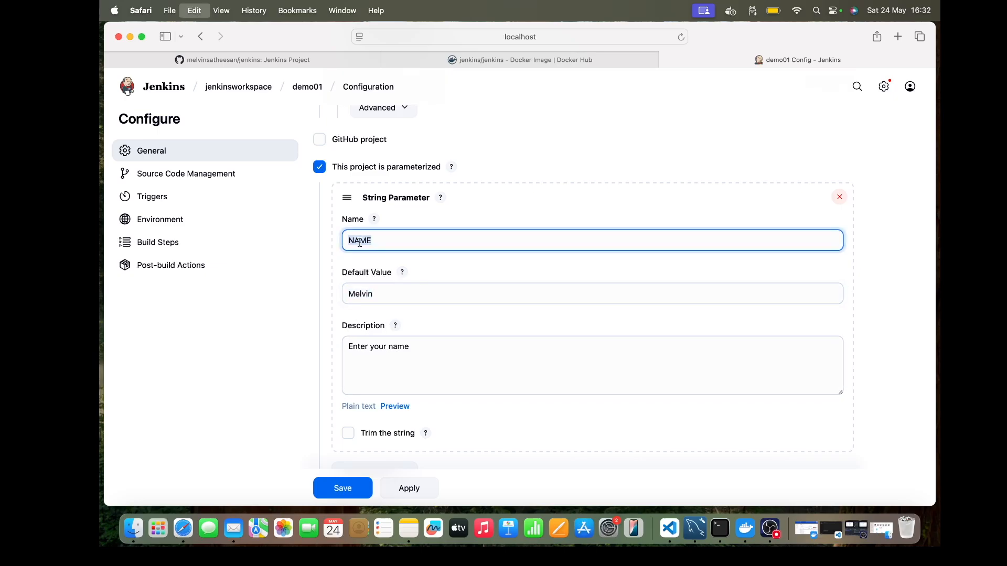
Step: Append the line echo "$NAME" > test.txt; to the Execute shell command and save the job configuration
{"action": "scroll", "coordinate": [469, 363], "scroll_direction": "down", "scroll_amount": 10}
{"action": "scroll", "coordinate": [469, 363], "scroll_direction": "down", "scroll_amount": 6}
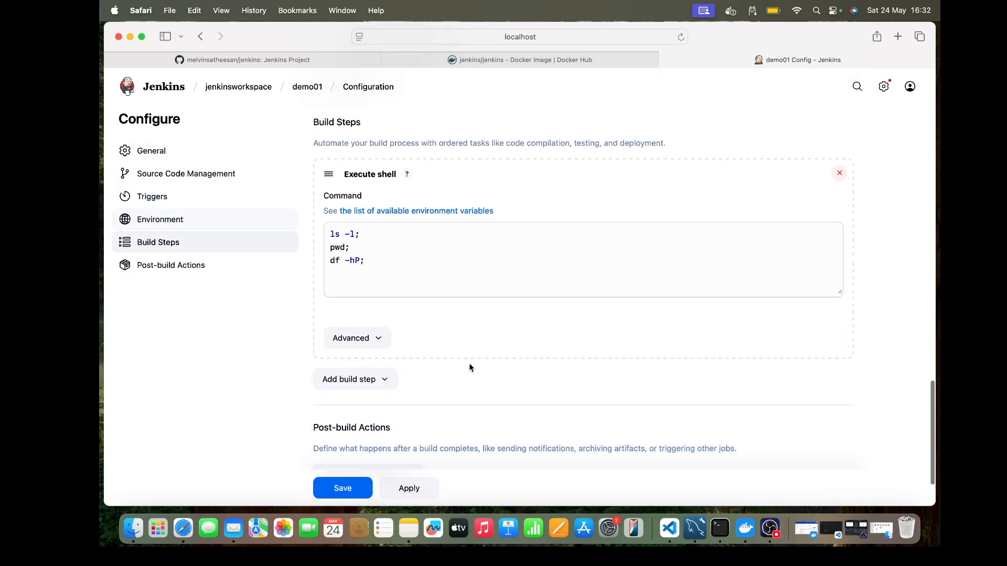
{"action": "left_click", "coordinate": [378, 234]}
{"action": "type", "text": "echo "}
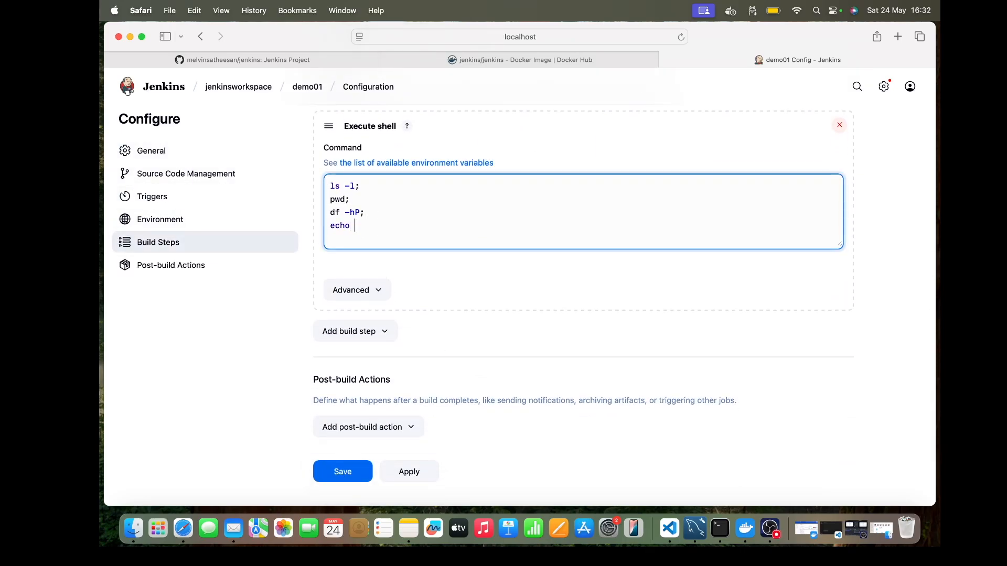
{"action": "type", "text": "\""}
{"action": "type", "text": "\""}
{"action": "type", "text": "$"}
{"action": "type", "text": "NAME\""}
{"action": "type", "text": " > "}
{"action": "type", "text": "test.txt"}
{"action": "type", "text": ";"}
{"action": "left_click", "coordinate": [353, 473]}
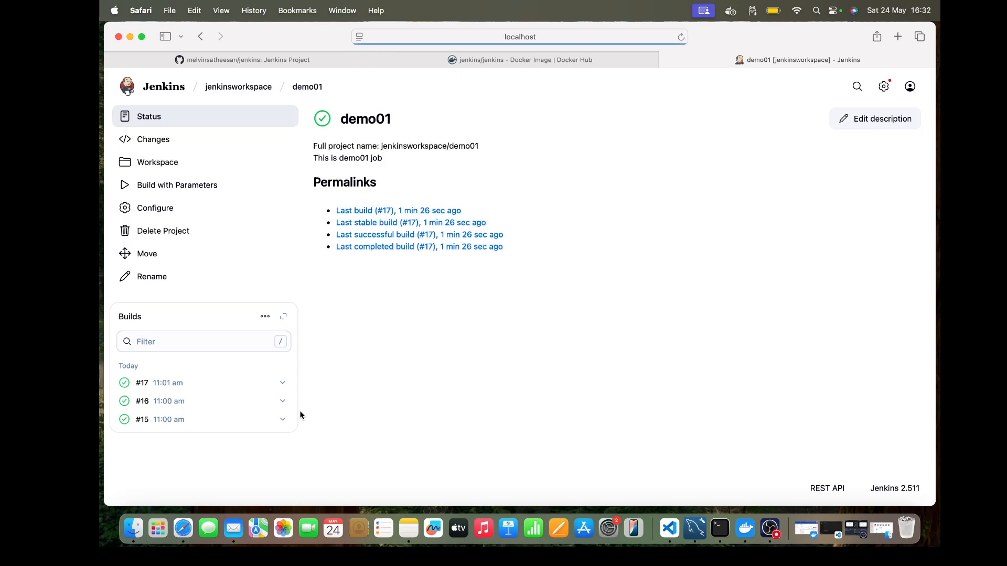
Step: Build demo01 with parameters, replacing the default NAME value with the person's full name written without a space
{"action": "left_click", "coordinate": [196, 189]}
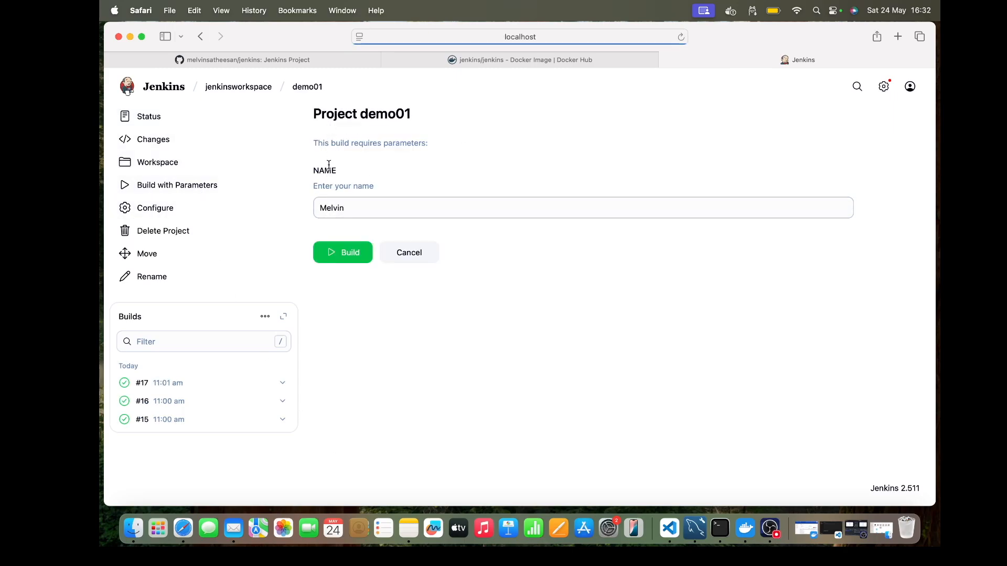
{"action": "double_click", "coordinate": [331, 208]}
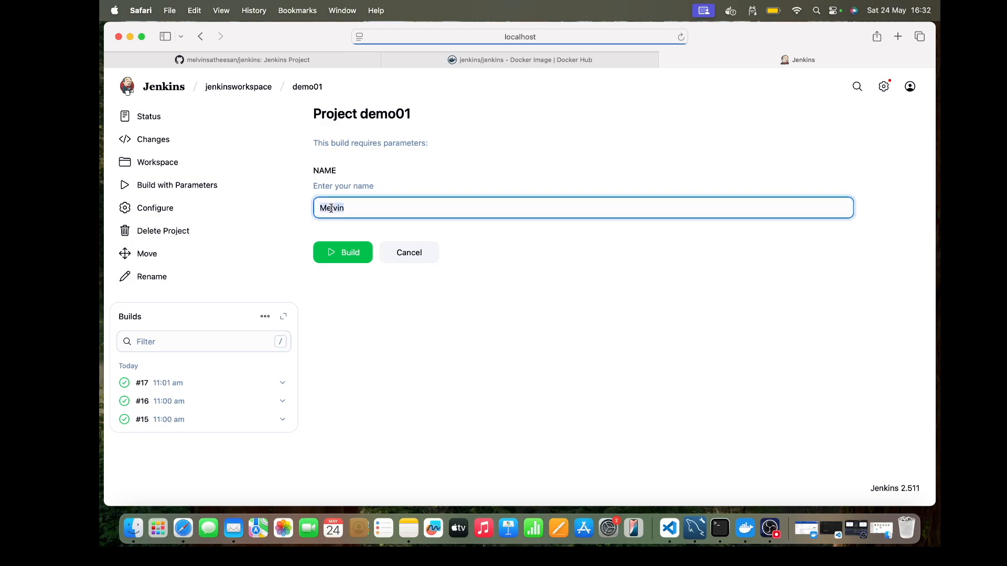
{"action": "key", "text": "BackSpace"}
{"action": "type", "text": "Satheesan"}
{"action": "key", "text": "Left"}
{"action": "type", "text": "Melvin"}
{"action": "left_click", "coordinate": [362, 248]}
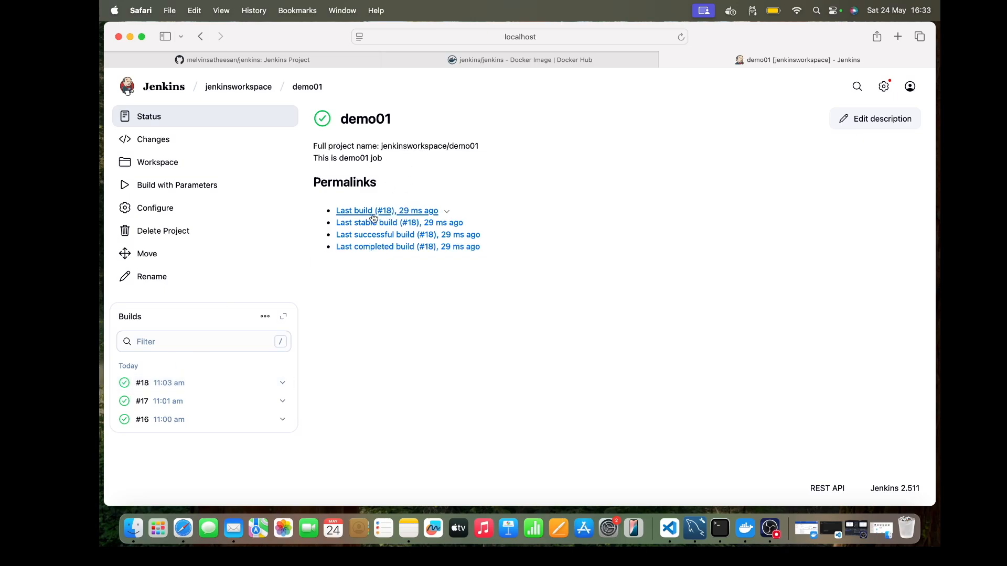
Step: Examine the console output of build #18 for the echo command that uses the NAME parameter
{"action": "left_click", "coordinate": [152, 383]}
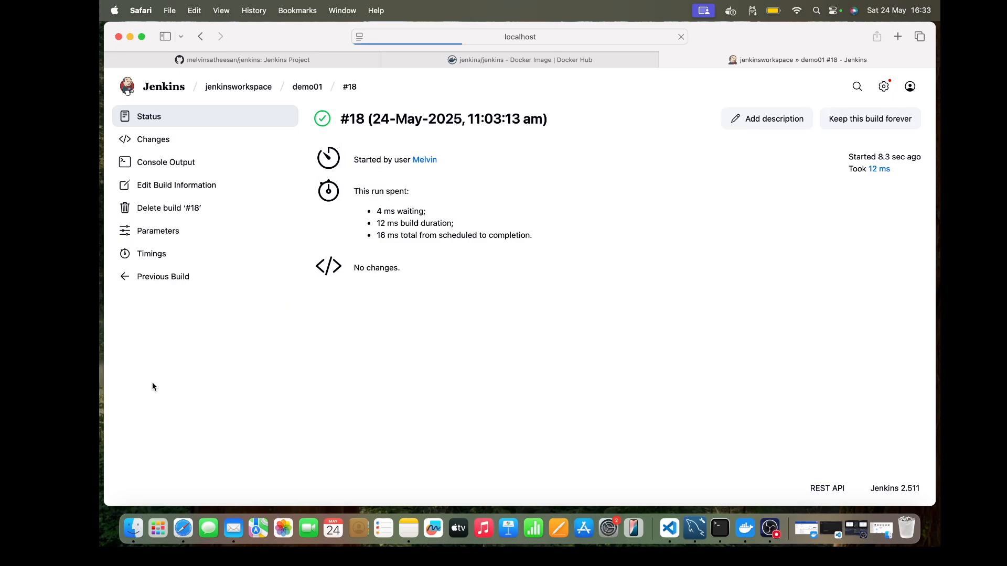
{"action": "left_click", "coordinate": [167, 162]}
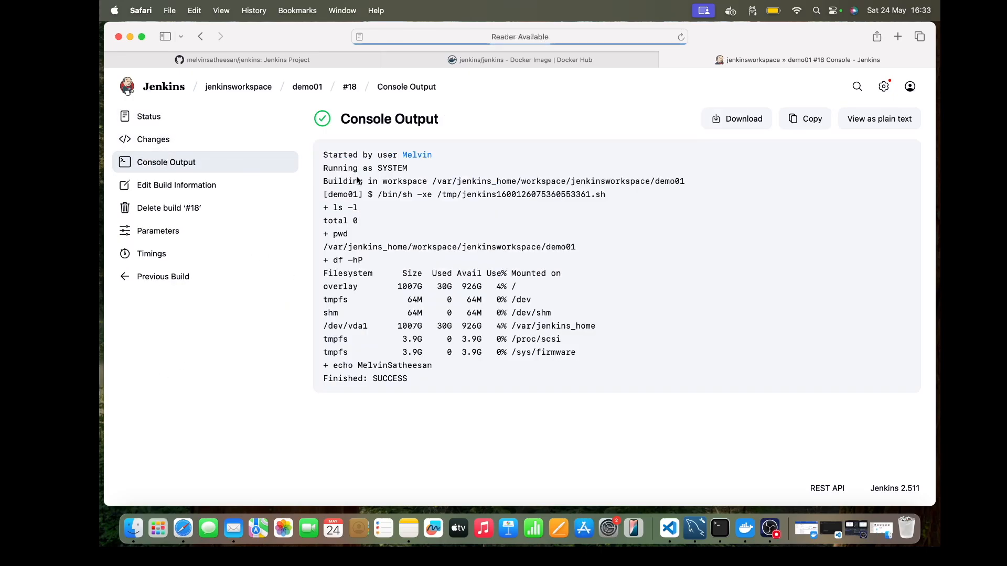
{"action": "double_click", "coordinate": [388, 363]}
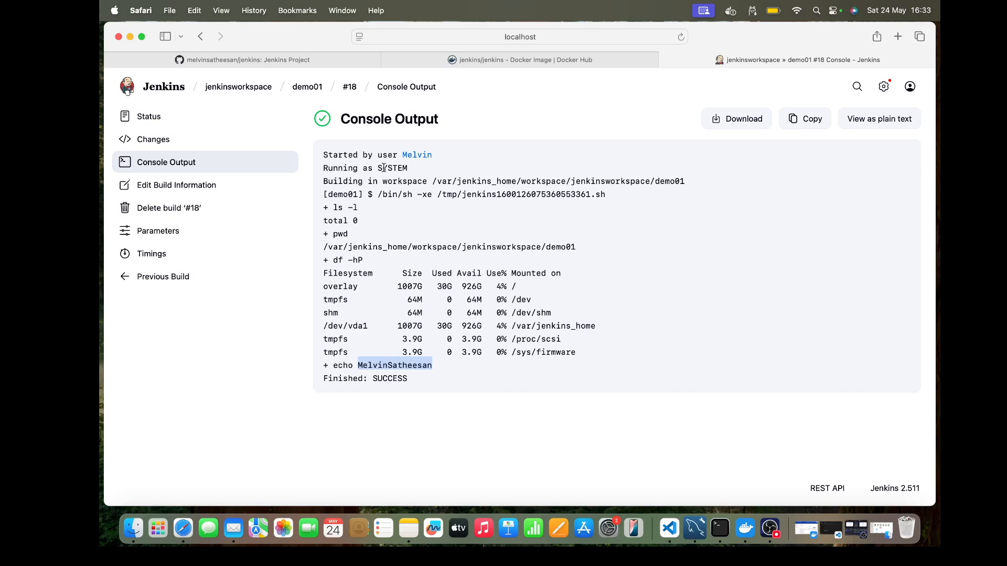
{"action": "left_click", "coordinate": [403, 365]}
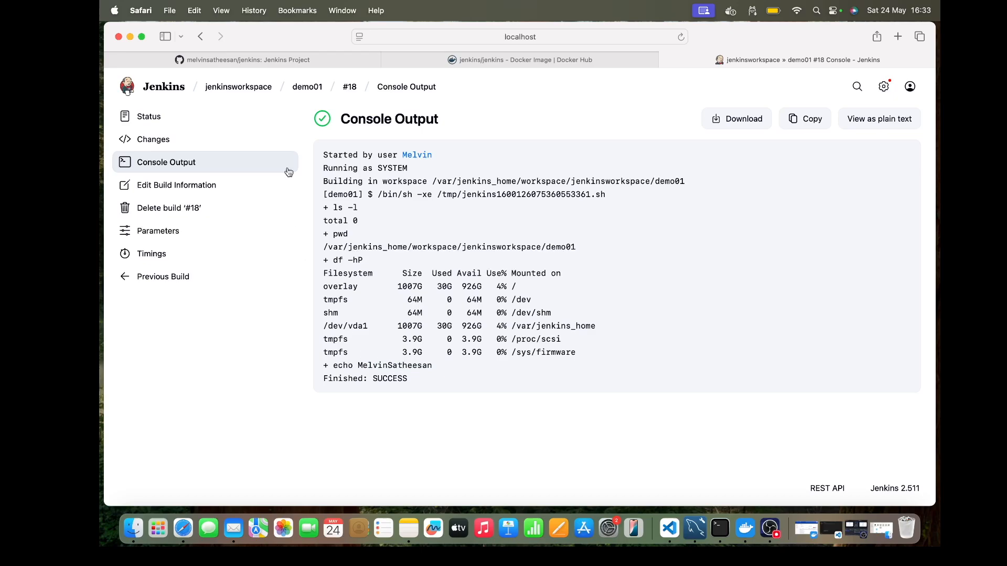
Step: Return to the demo01 job page and reopen the console output of its latest build, #18
{"action": "mouse_move", "coordinate": [316, 90]}
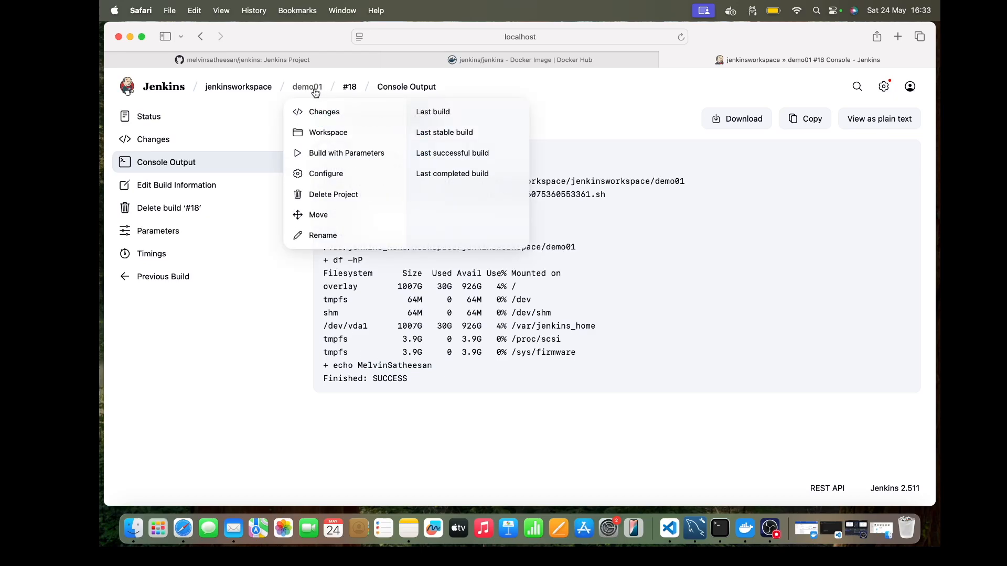
{"action": "left_click", "coordinate": [347, 89]}
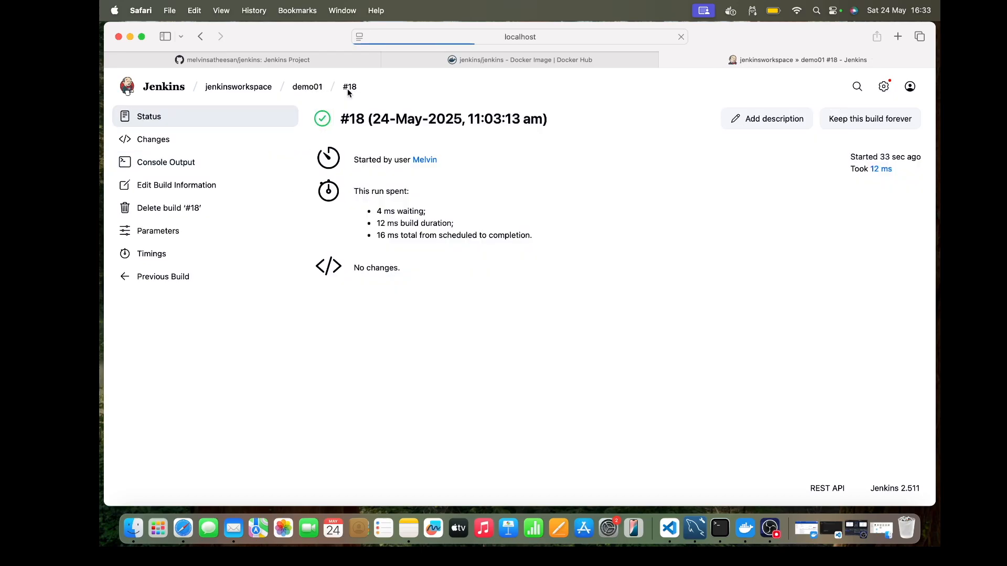
{"action": "left_click", "coordinate": [313, 90]}
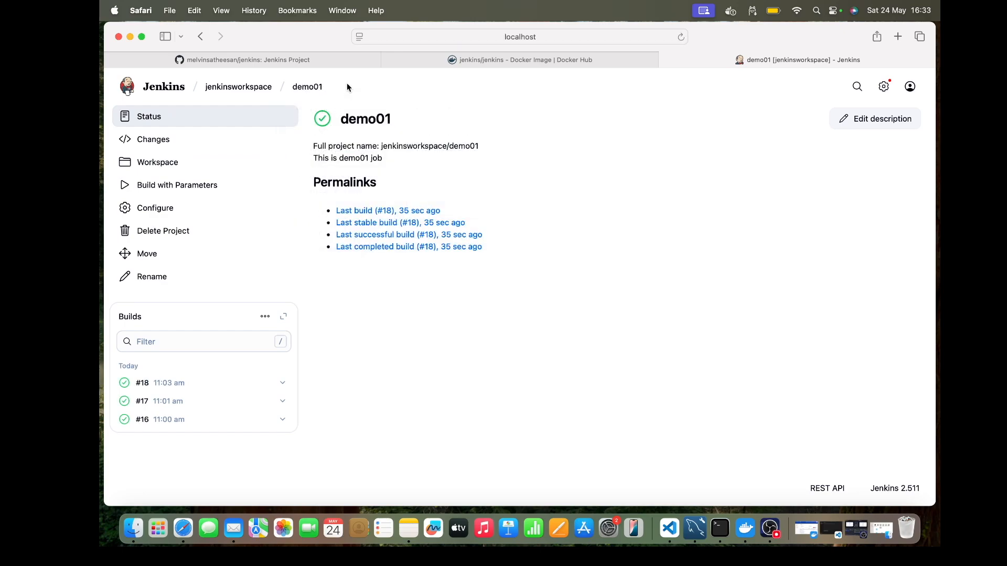
{"action": "left_click", "coordinate": [142, 383]}
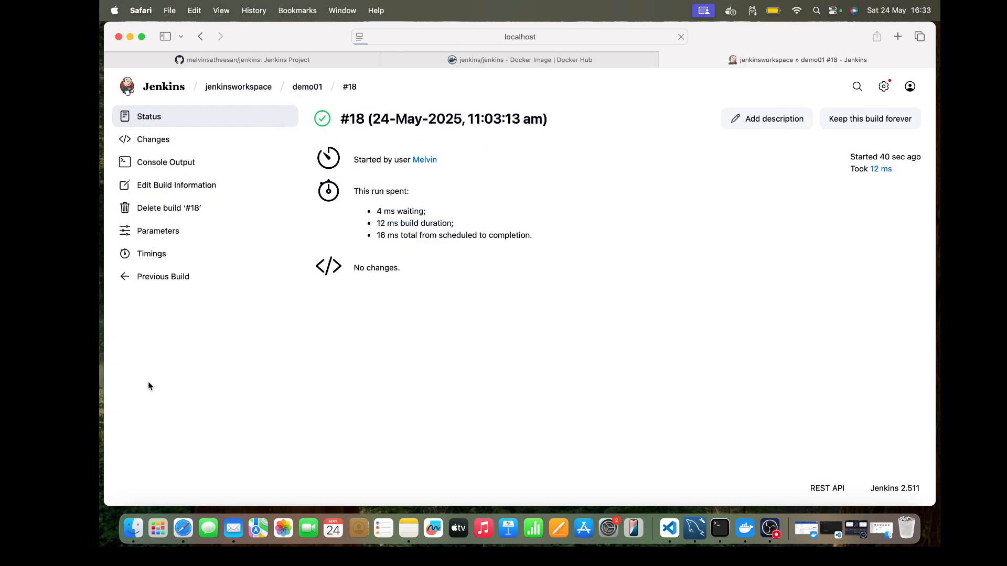
{"action": "left_click", "coordinate": [160, 163]}
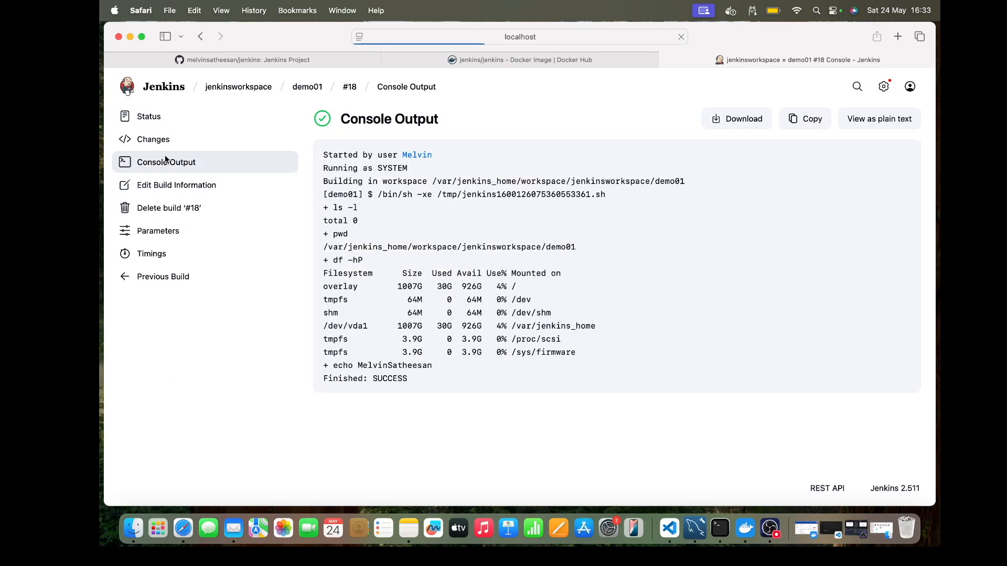
Step: Examine the workspace path printed by pwd in build #18's console output, including its base directory, folder and job parts
{"action": "left_click_drag", "start_coordinate": [324, 251], "coordinate": [567, 248]}
{"action": "double_click", "coordinate": [567, 248]}
{"action": "triple_click", "coordinate": [566, 247]}
{"action": "left_click", "coordinate": [567, 247]}
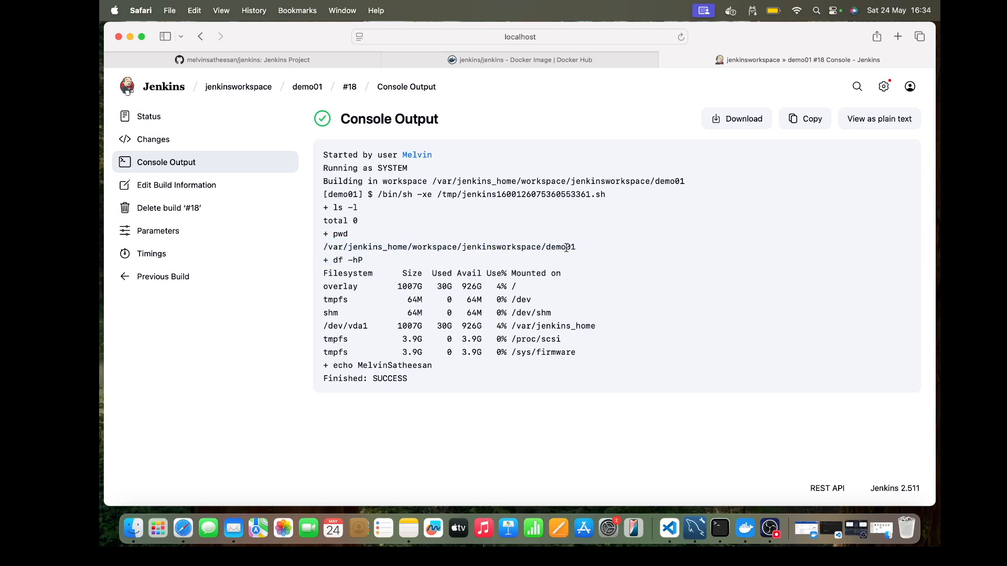
{"action": "double_click", "coordinate": [432, 245]}
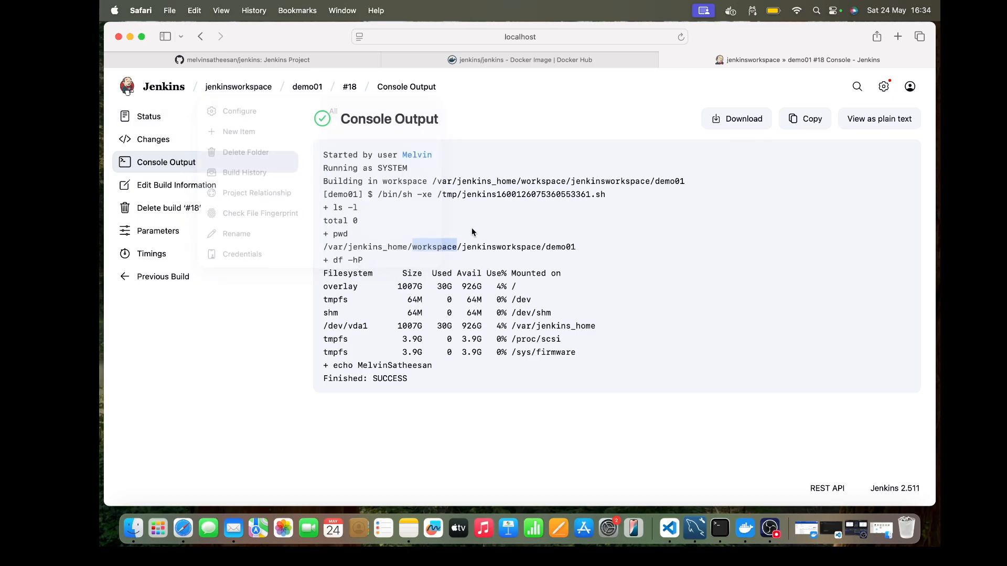
{"action": "double_click", "coordinate": [484, 248]}
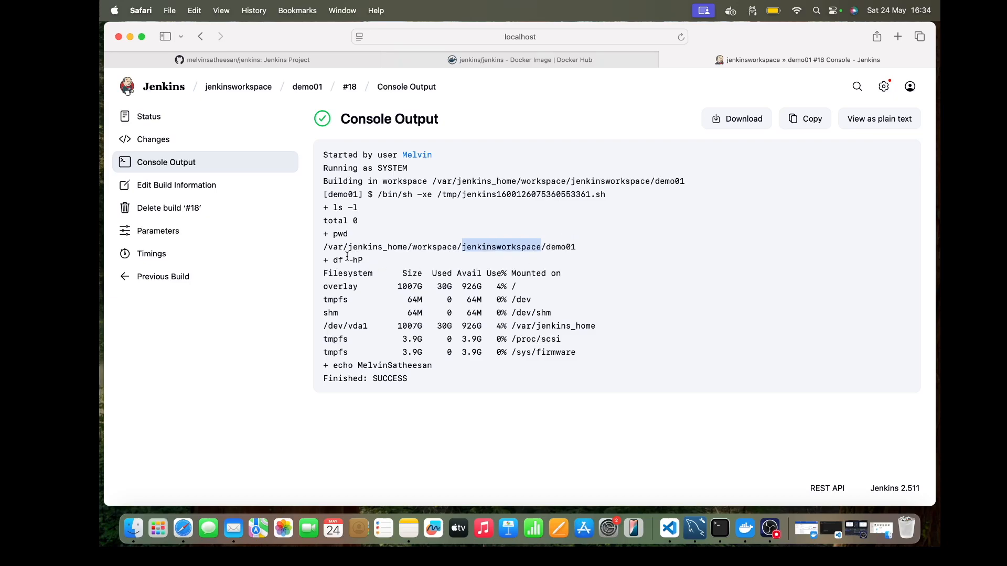
{"action": "left_click", "coordinate": [561, 255]}
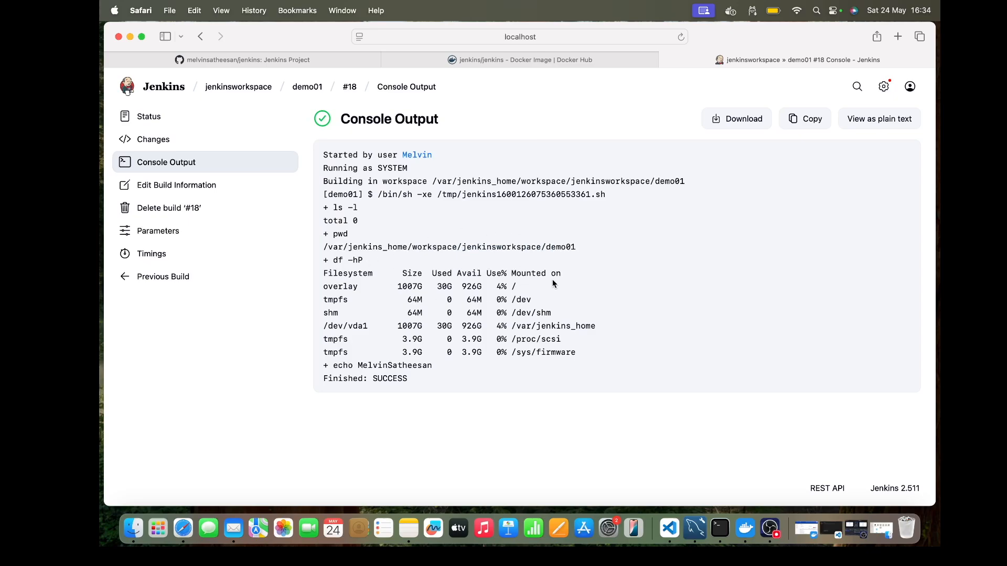
{"action": "left_click_drag", "start_coordinate": [576, 245], "coordinate": [322, 250]}
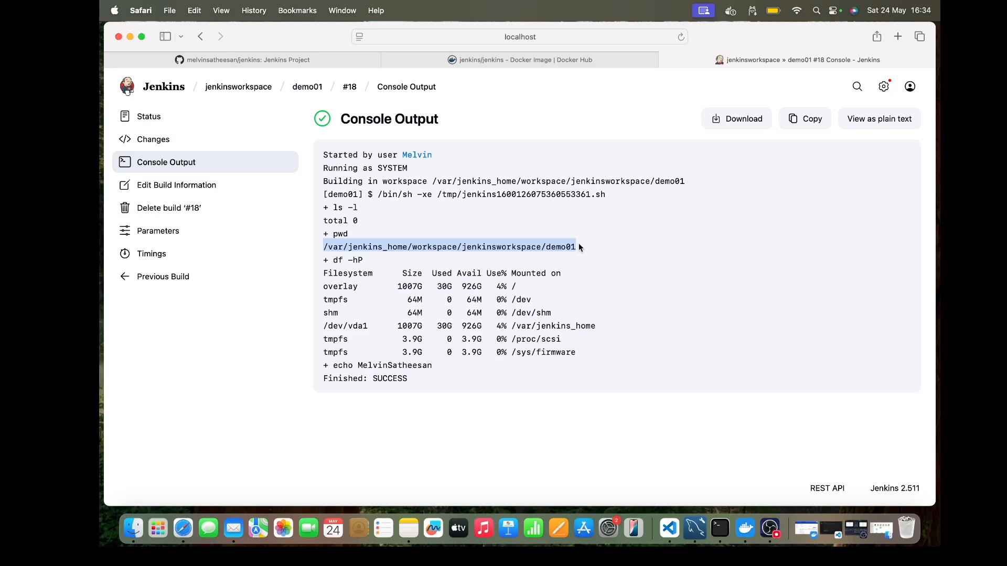
{"action": "left_click", "coordinate": [575, 267]}
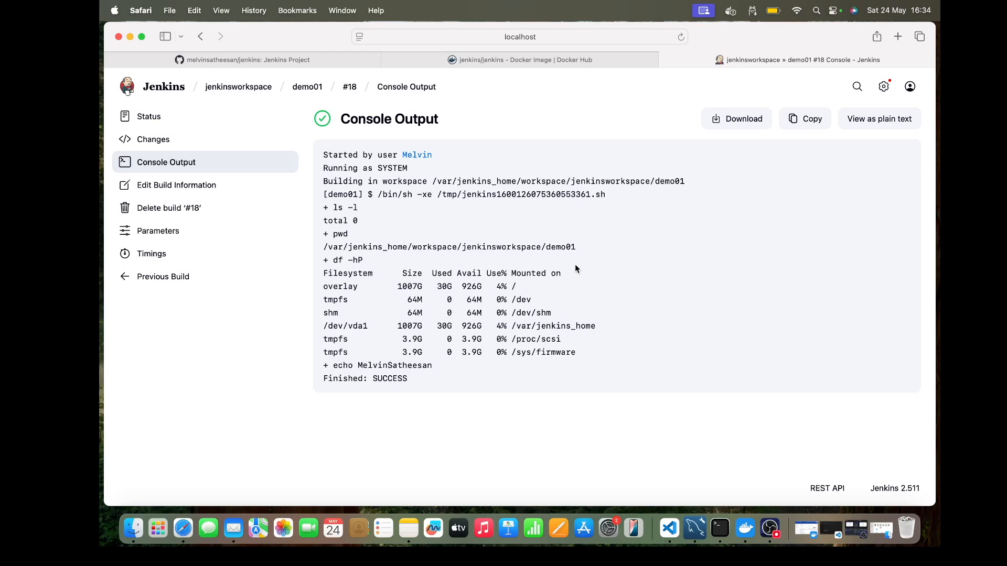
{"action": "left_click_drag", "start_coordinate": [323, 247], "coordinate": [583, 248]}
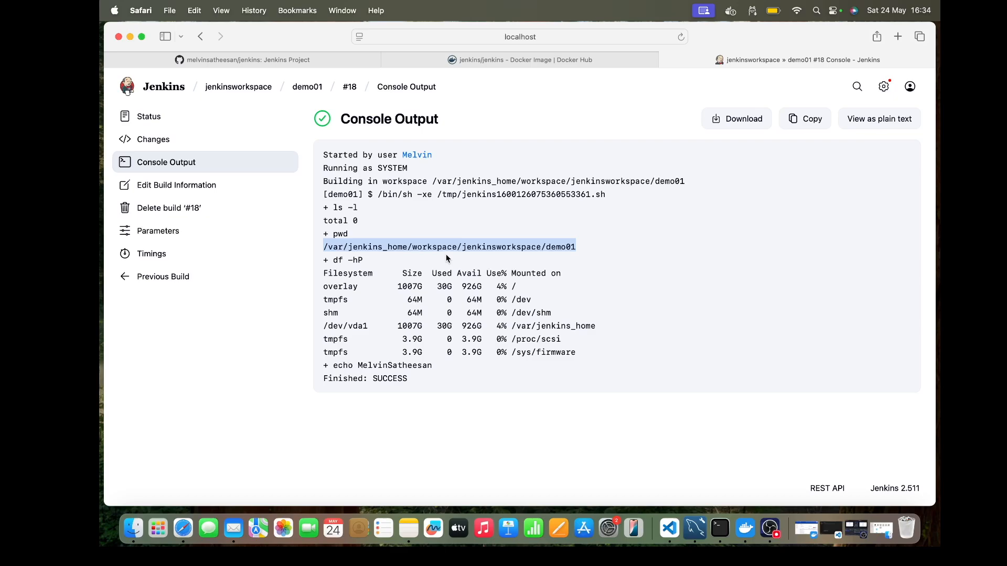
{"action": "left_click", "coordinate": [445, 253]}
{"action": "left_click_drag", "start_coordinate": [323, 247], "coordinate": [457, 247]}
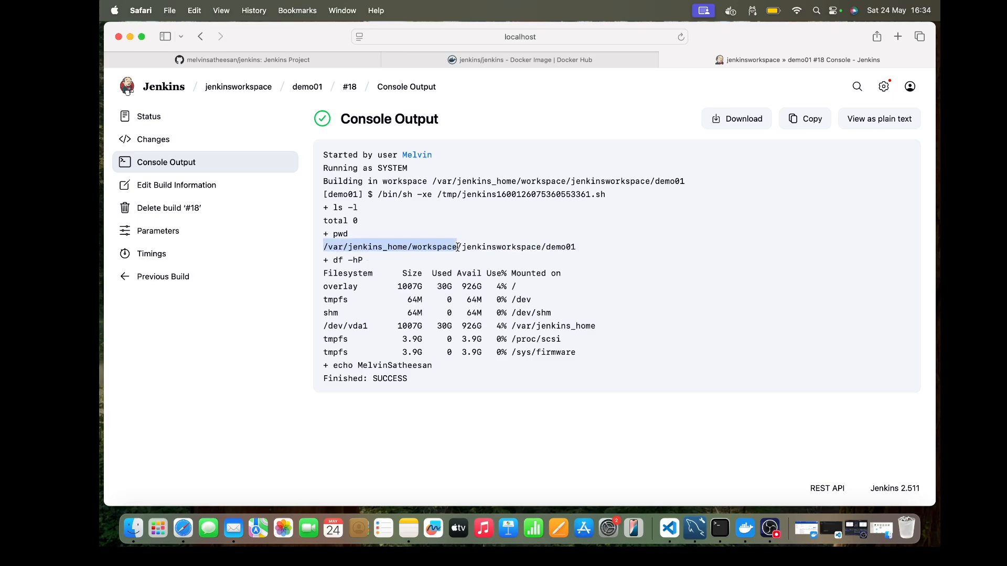
{"action": "left_click_drag", "start_coordinate": [462, 247], "coordinate": [576, 247]}
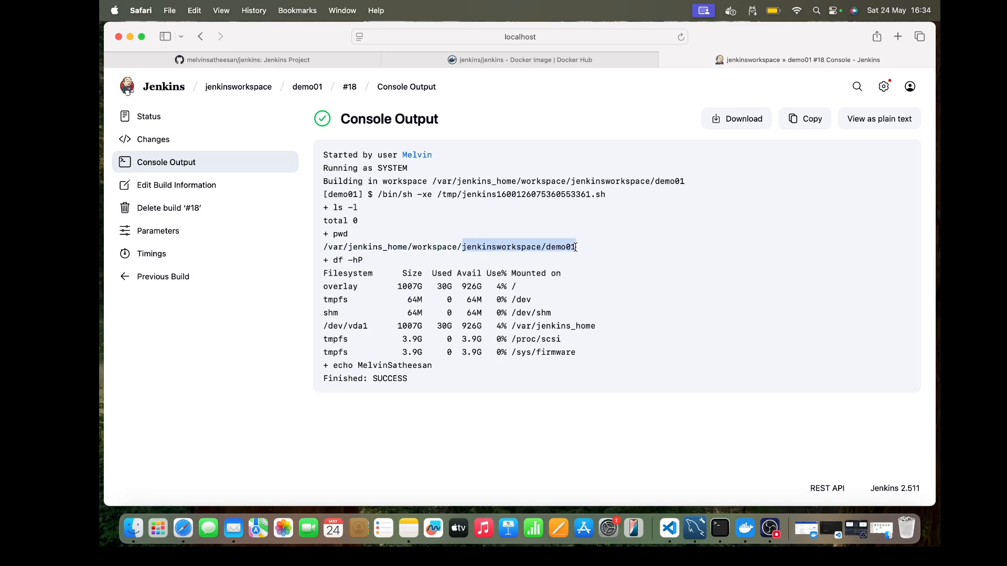
{"action": "left_click", "coordinate": [576, 247]}
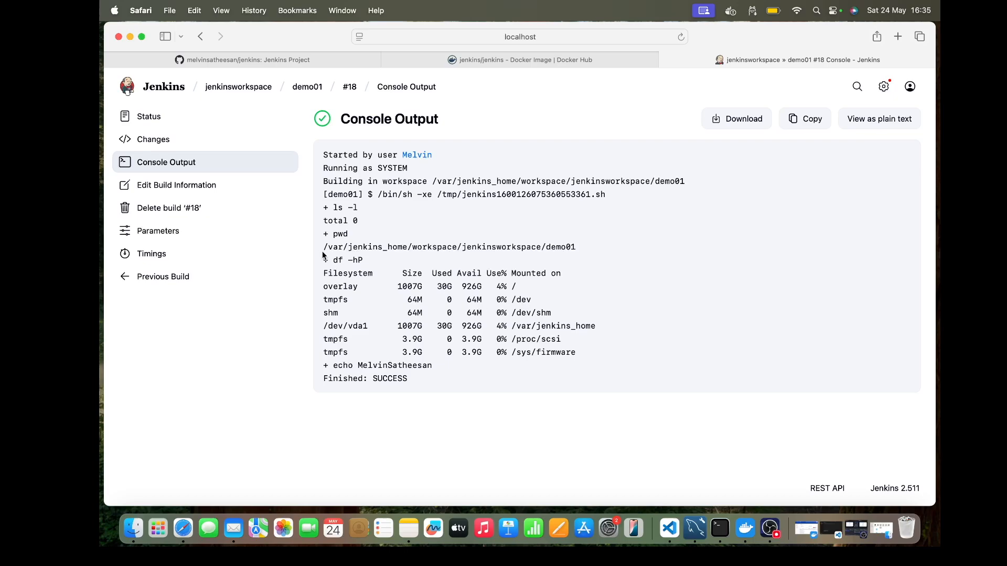
{"action": "left_click_drag", "start_coordinate": [322, 249], "coordinate": [590, 247]}
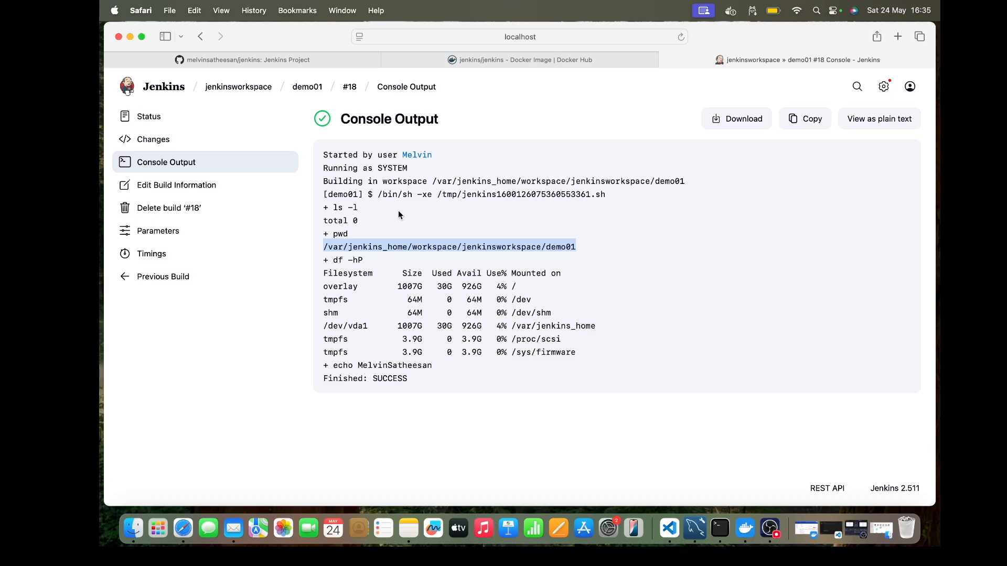
Step: Wipe out the current workspace of demo01, confirm the deletion, and check the job's workspace again
{"action": "left_click", "coordinate": [316, 88]}
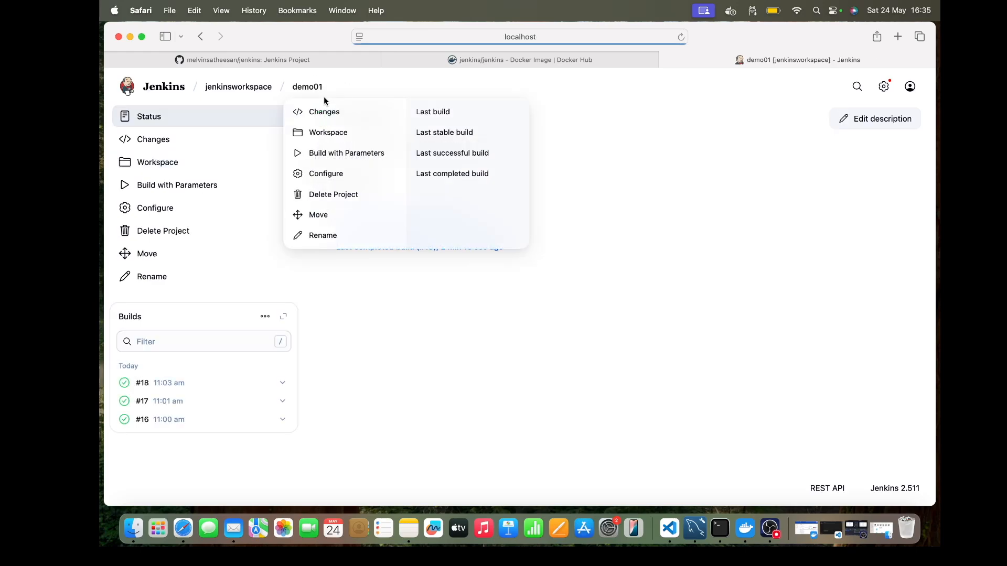
{"action": "left_click", "coordinate": [151, 165]}
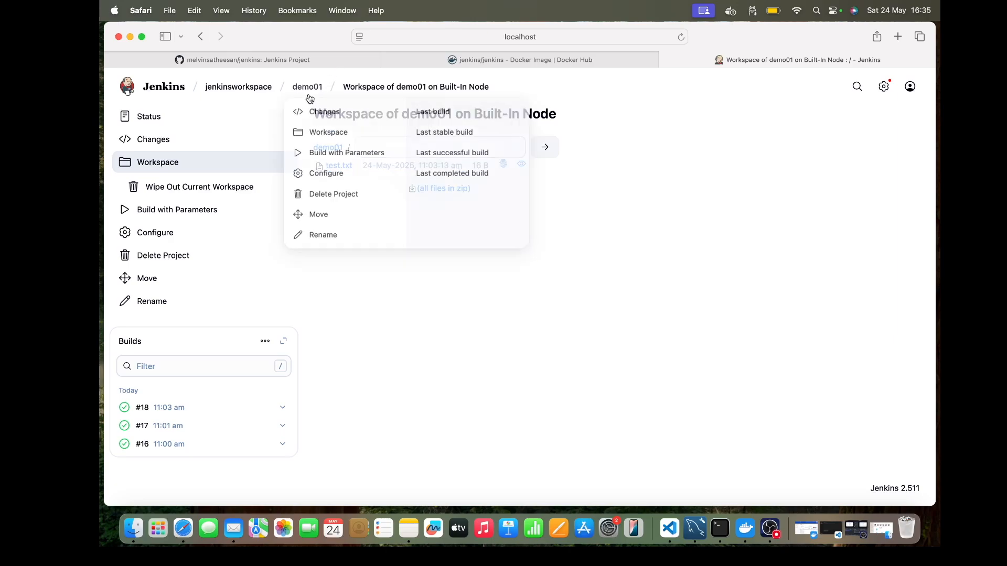
{"action": "mouse_move", "coordinate": [242, 94]}
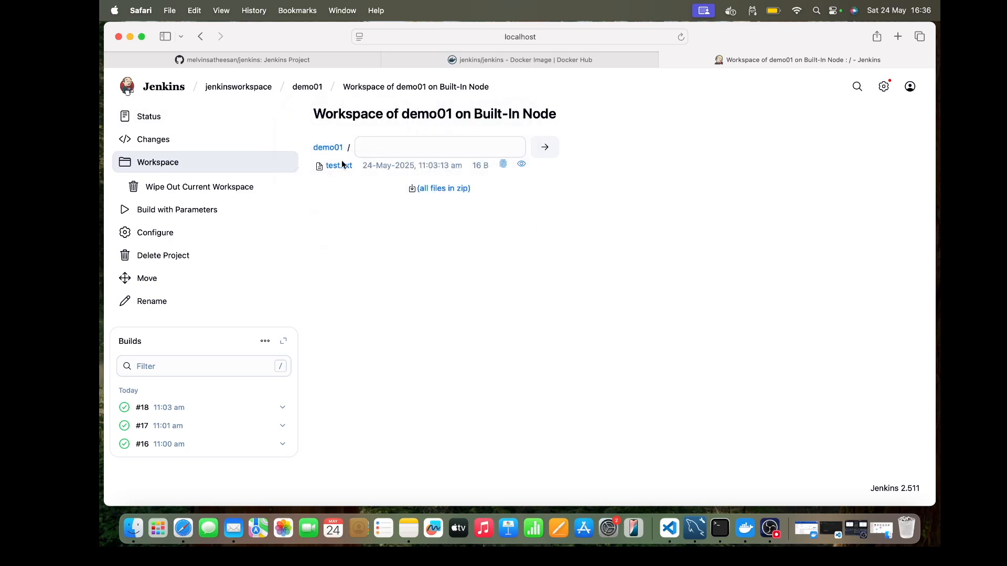
{"action": "left_click", "coordinate": [186, 195]}
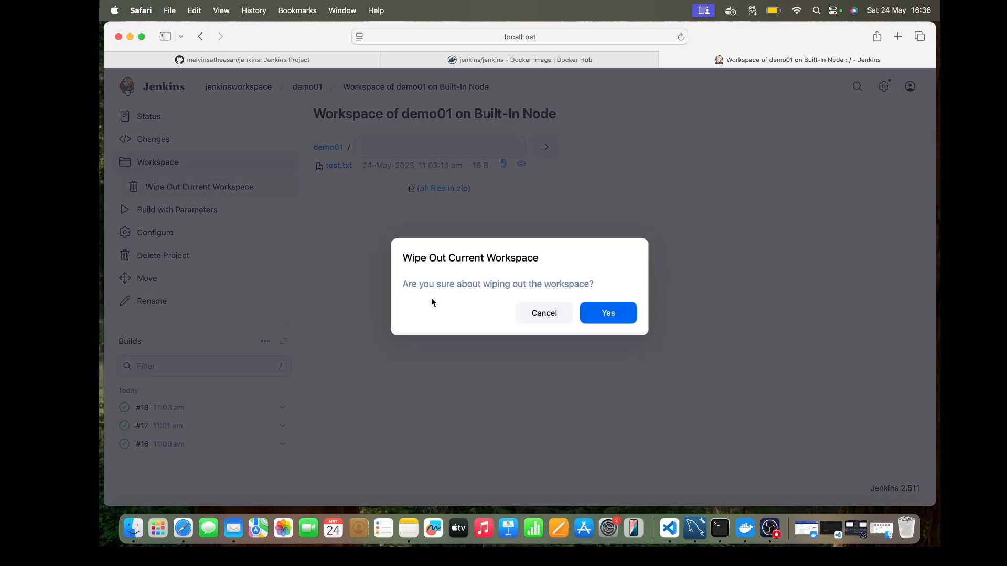
{"action": "left_click", "coordinate": [619, 315]}
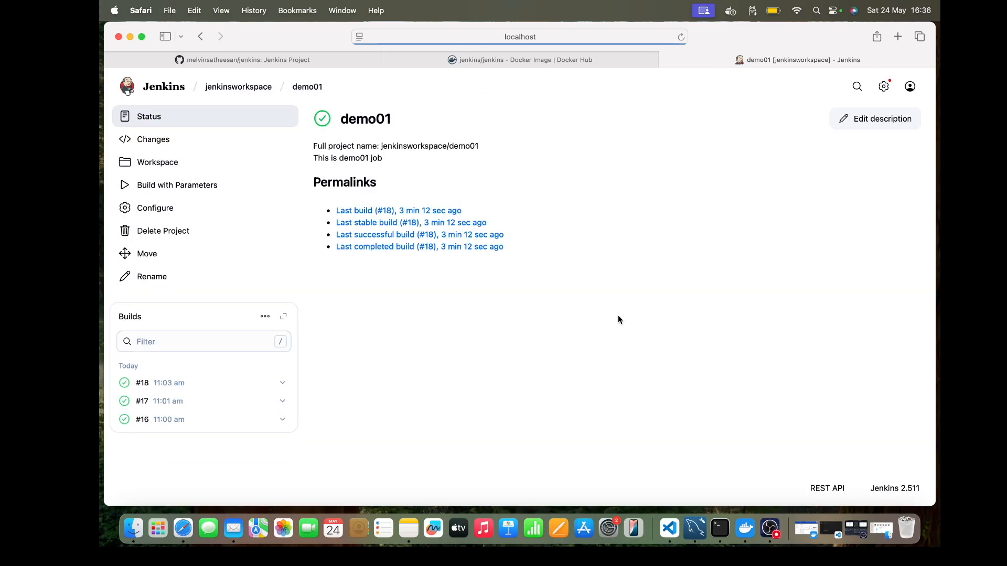
{"action": "left_click", "coordinate": [183, 165]}
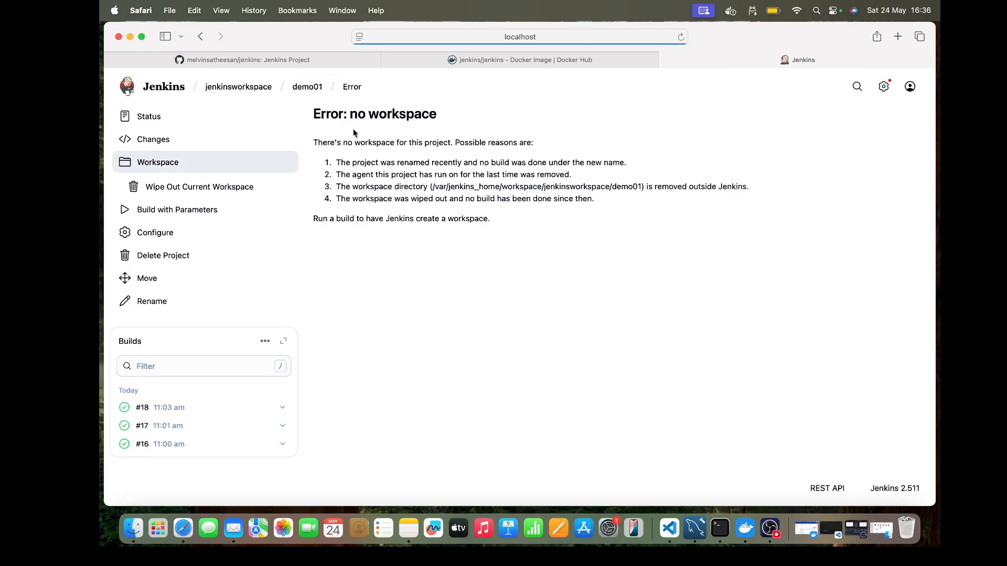
Step: Open the demo01 job configuration and enable Delete workspace before build starts in the Environment section
{"action": "mouse_move", "coordinate": [322, 99]}
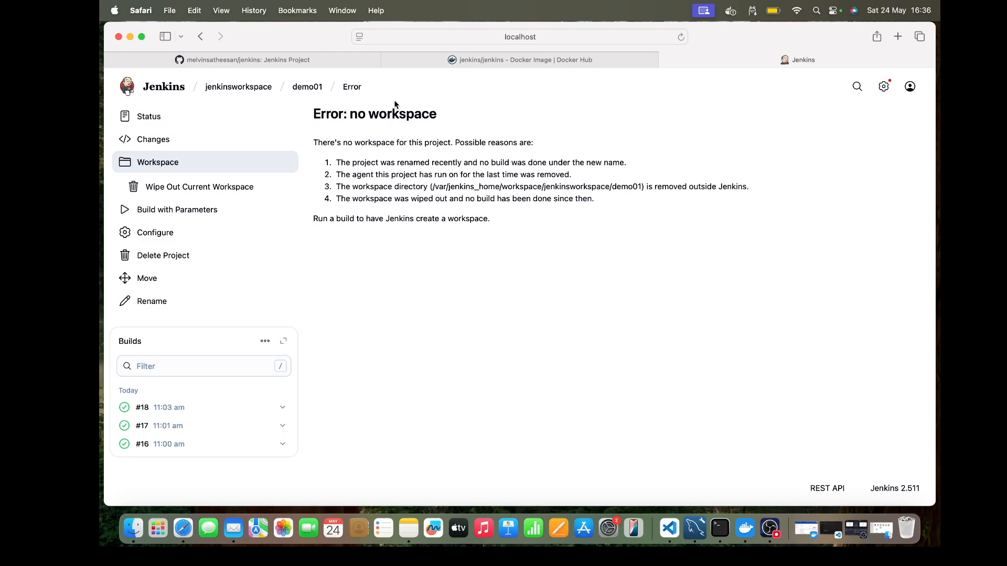
{"action": "left_click", "coordinate": [311, 91]}
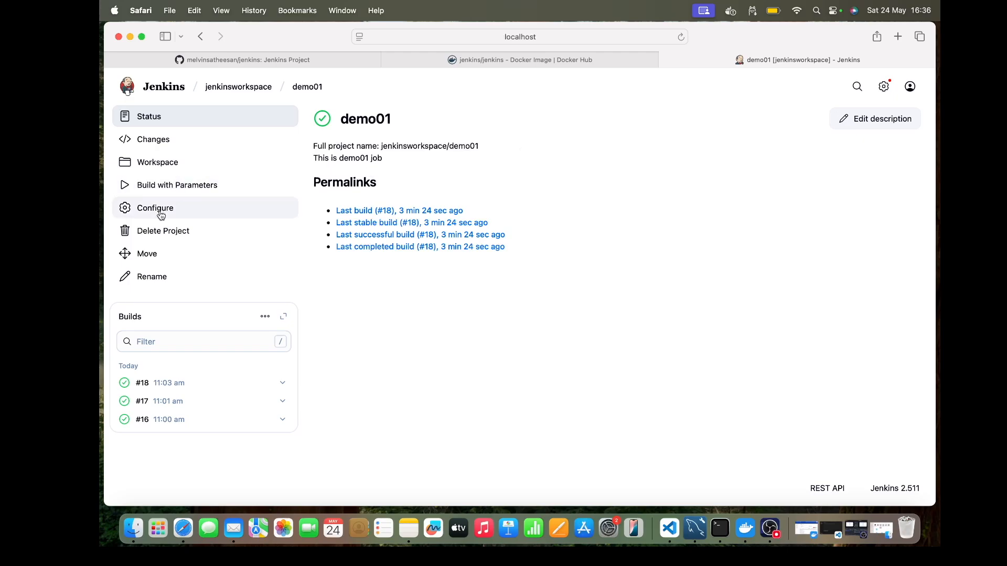
{"action": "left_click", "coordinate": [216, 208]}
{"action": "scroll", "coordinate": [562, 265], "scroll_direction": "down", "scroll_amount": 15}
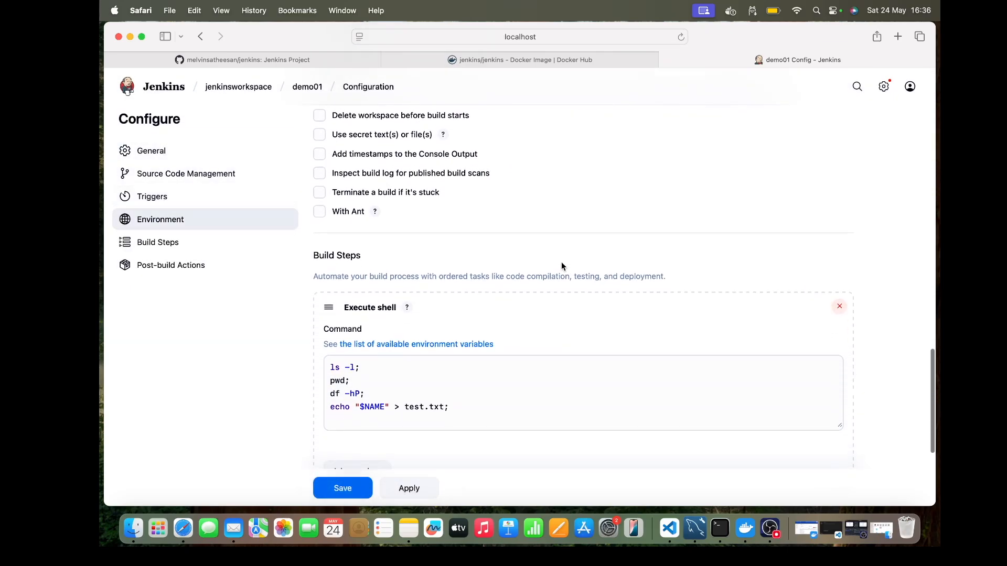
{"action": "left_click", "coordinate": [355, 149]}
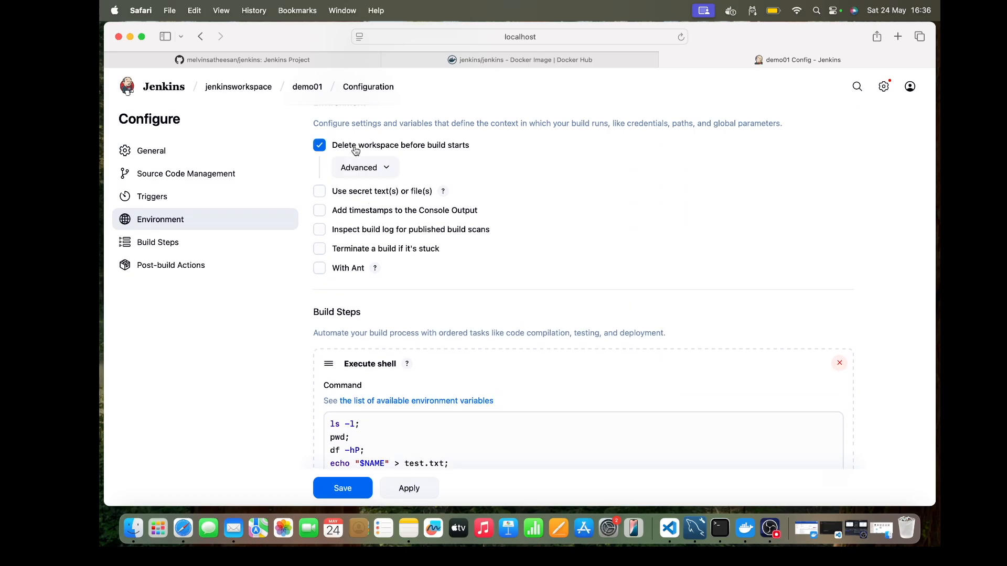
Step: Review the advanced options for deleting the workspace before builds, collapse them, and save the job configuration
{"action": "left_click", "coordinate": [372, 168]}
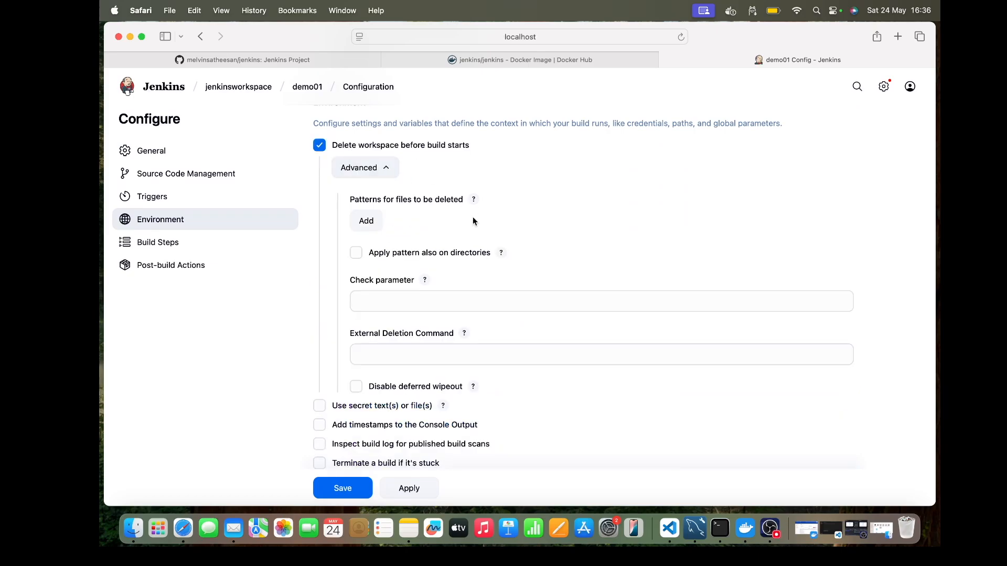
{"action": "scroll", "coordinate": [473, 221], "scroll_direction": "down", "scroll_amount": 1}
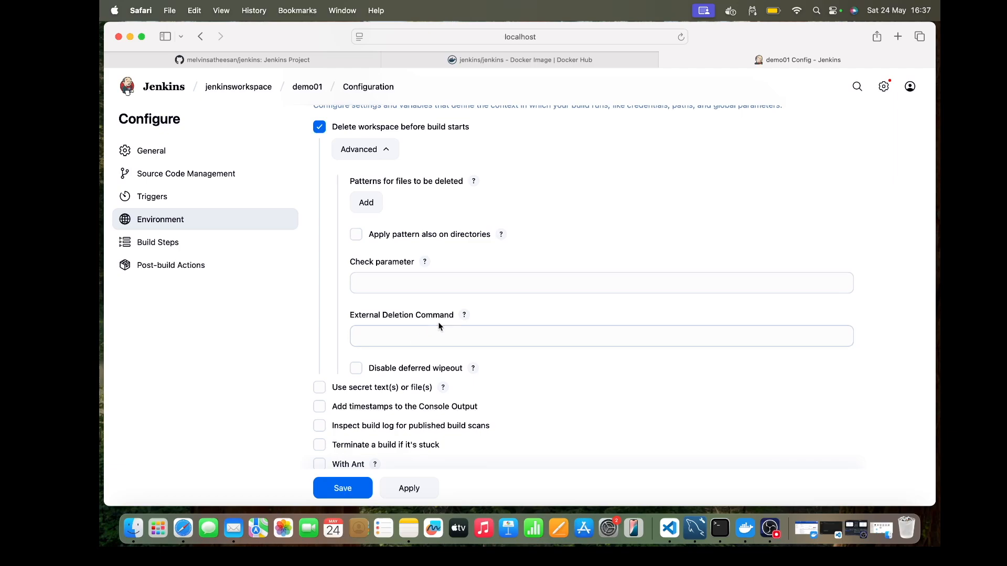
{"action": "scroll", "coordinate": [439, 326], "scroll_direction": "down", "scroll_amount": 4}
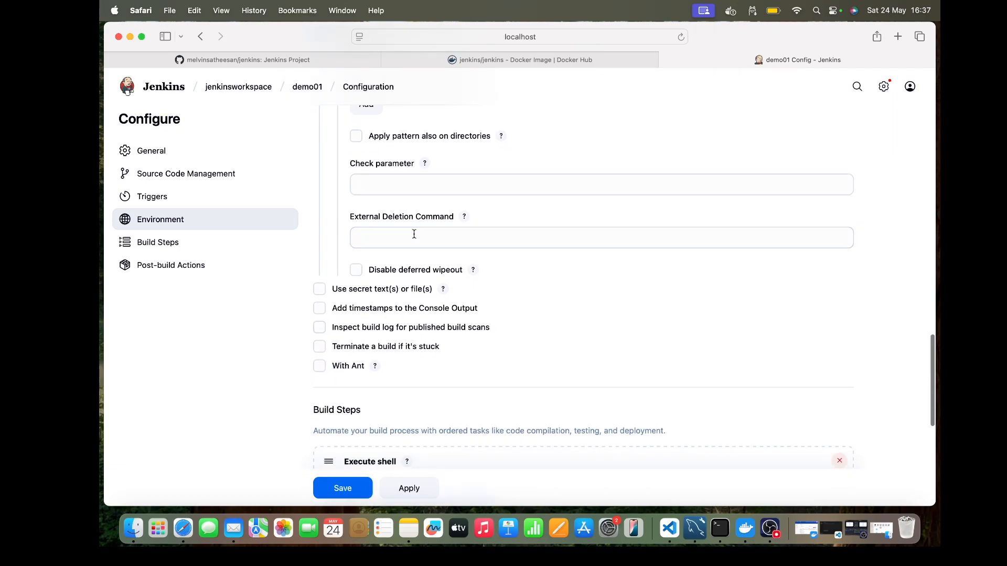
{"action": "scroll", "coordinate": [400, 193], "scroll_direction": "up", "scroll_amount": 5}
{"action": "left_click", "coordinate": [388, 183]}
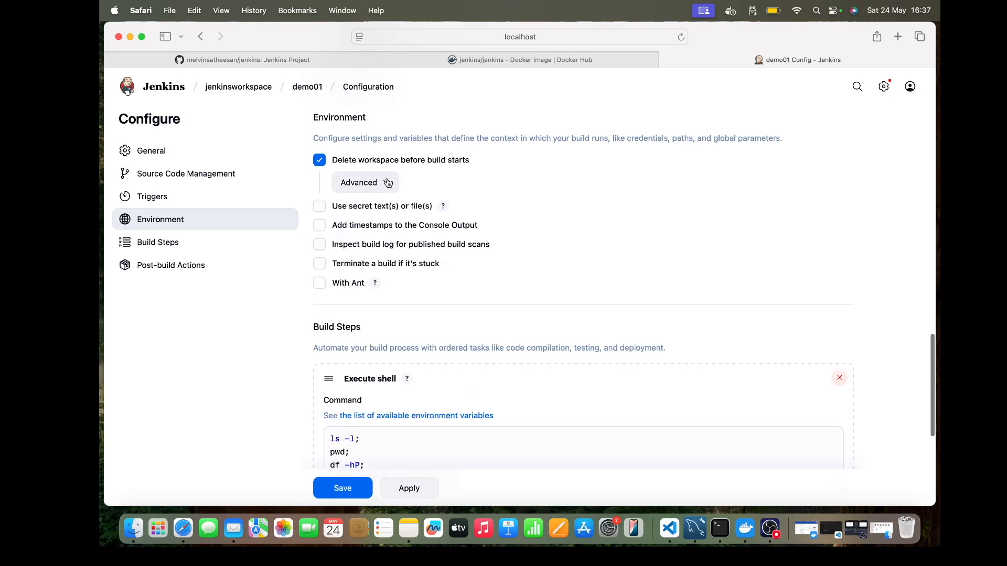
{"action": "left_click", "coordinate": [344, 486]}
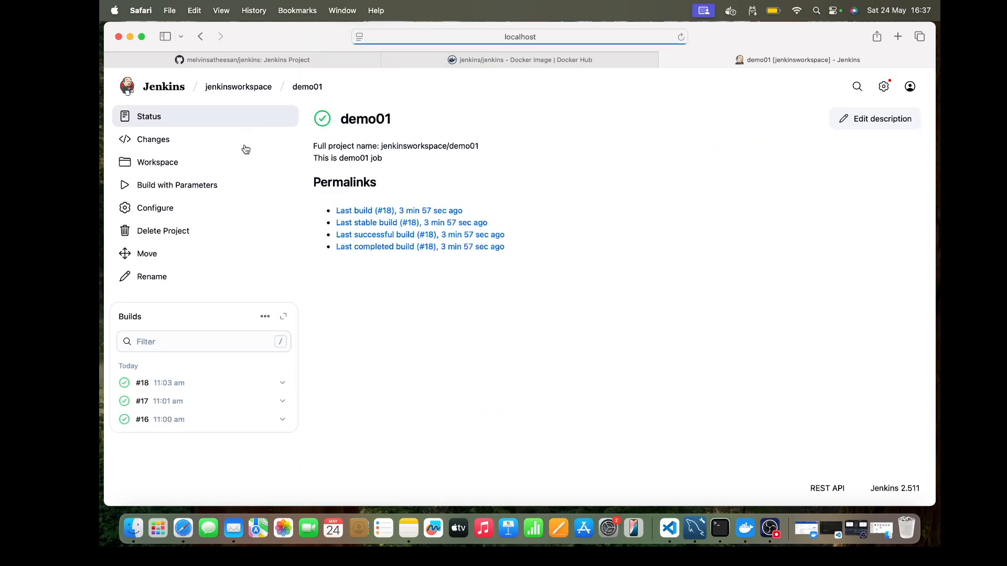
Step: Build demo01 with the default NAME value and open its workspace to view the generated file
{"action": "left_click", "coordinate": [173, 189]}
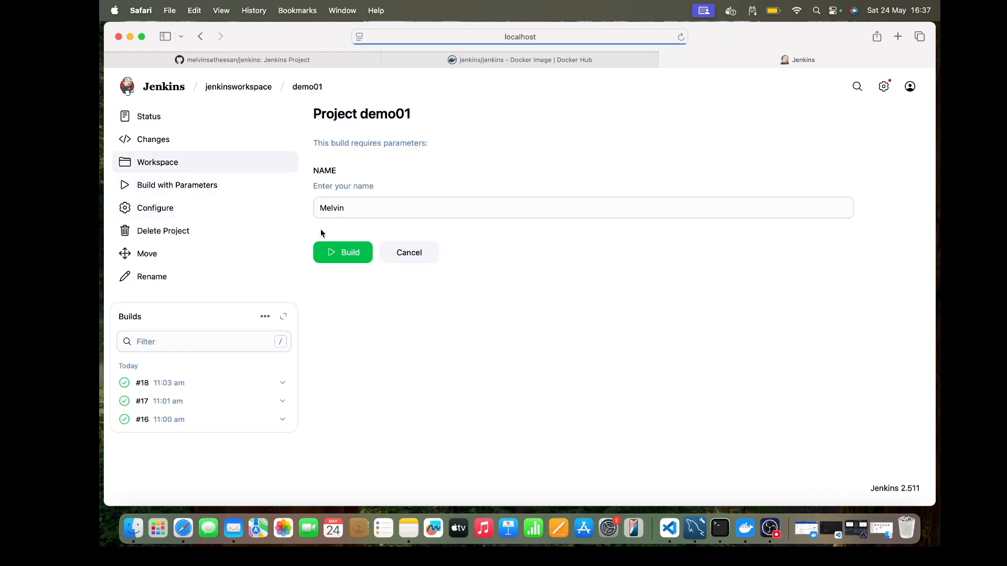
{"action": "left_click", "coordinate": [342, 254]}
{"action": "left_click", "coordinate": [163, 165]}
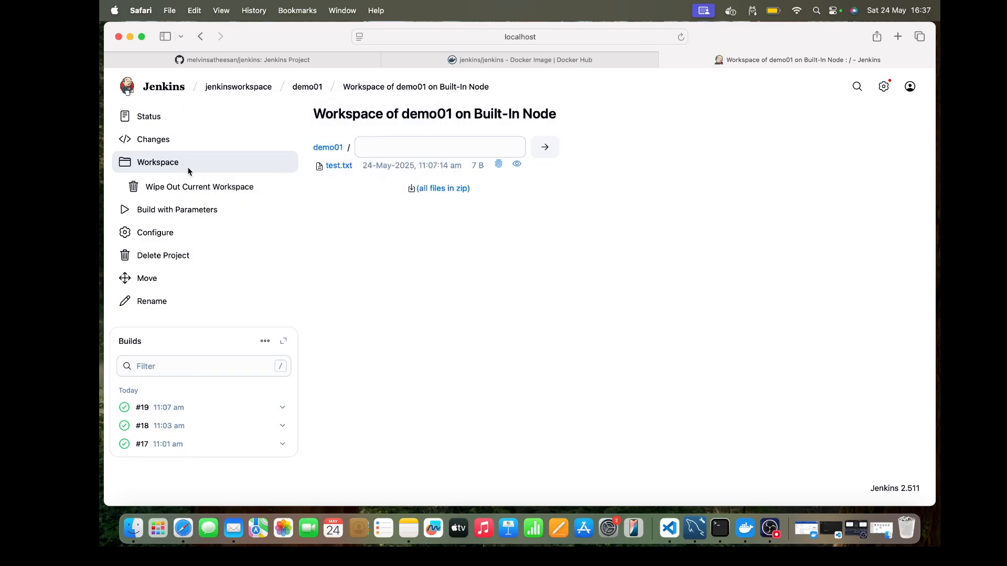
Step: Run another demo01 build with the default NAME value and check the timestamp of test.txt in the workspace
{"action": "left_click", "coordinate": [180, 209]}
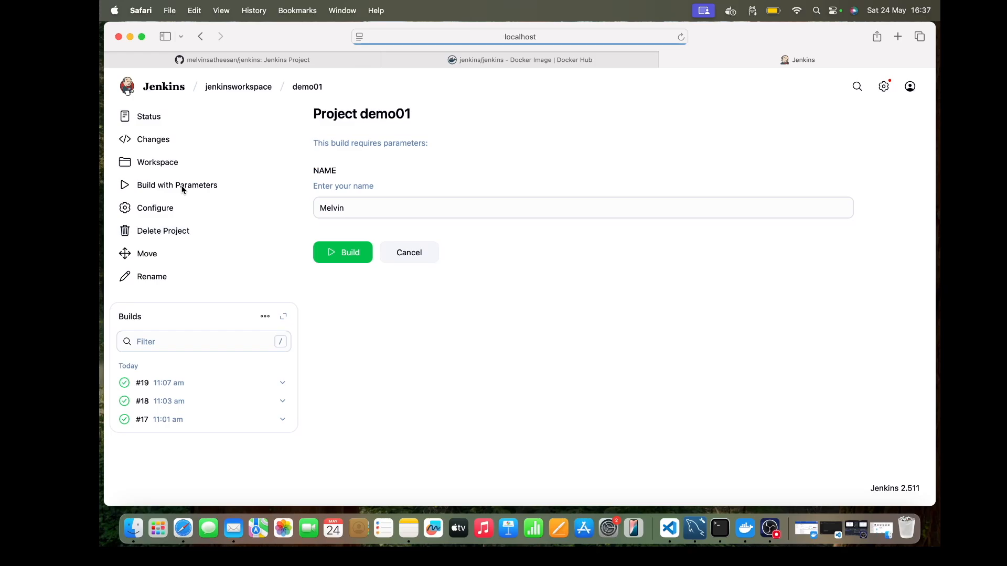
{"action": "left_click", "coordinate": [345, 253]}
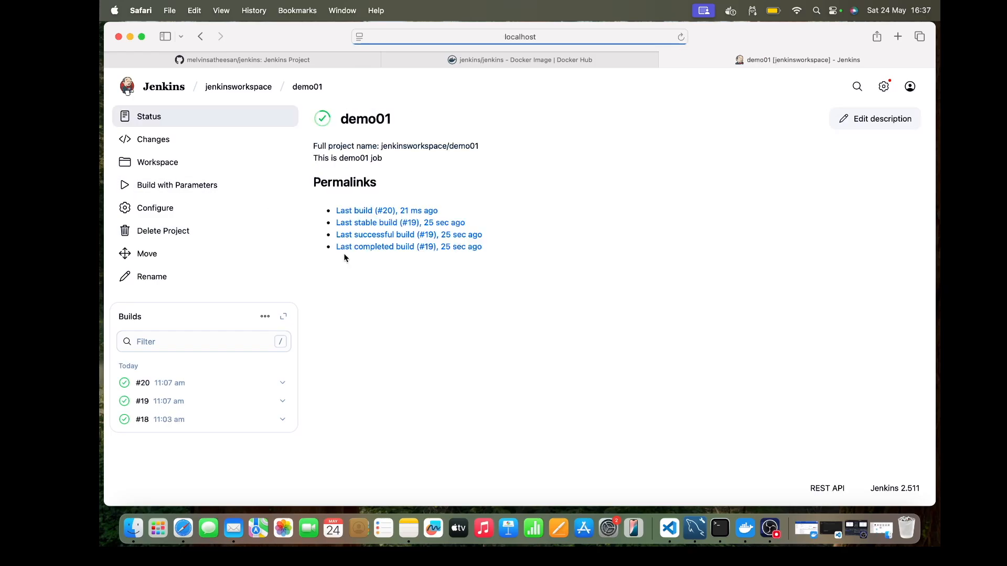
{"action": "left_click", "coordinate": [158, 163]}
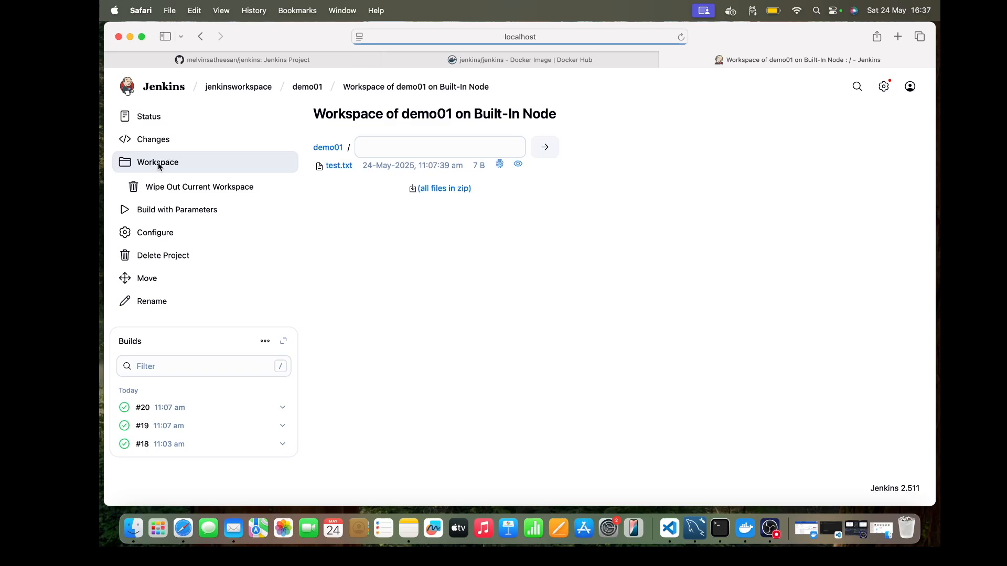
Step: Open the console output of build #20 from the demo01 job page and examine the WS-CLEANUP lines
{"action": "left_click", "coordinate": [317, 88]}
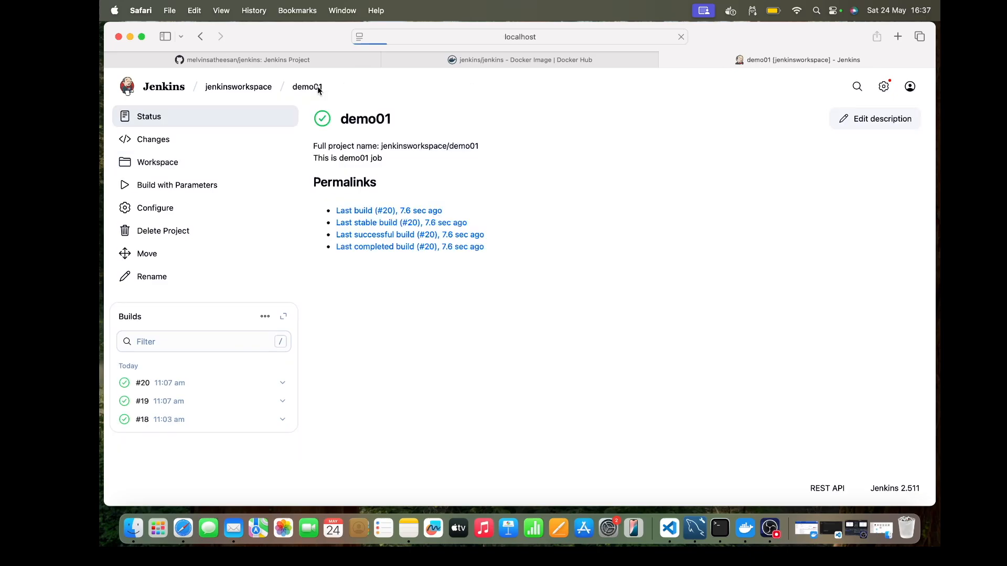
{"action": "left_click", "coordinate": [152, 391]}
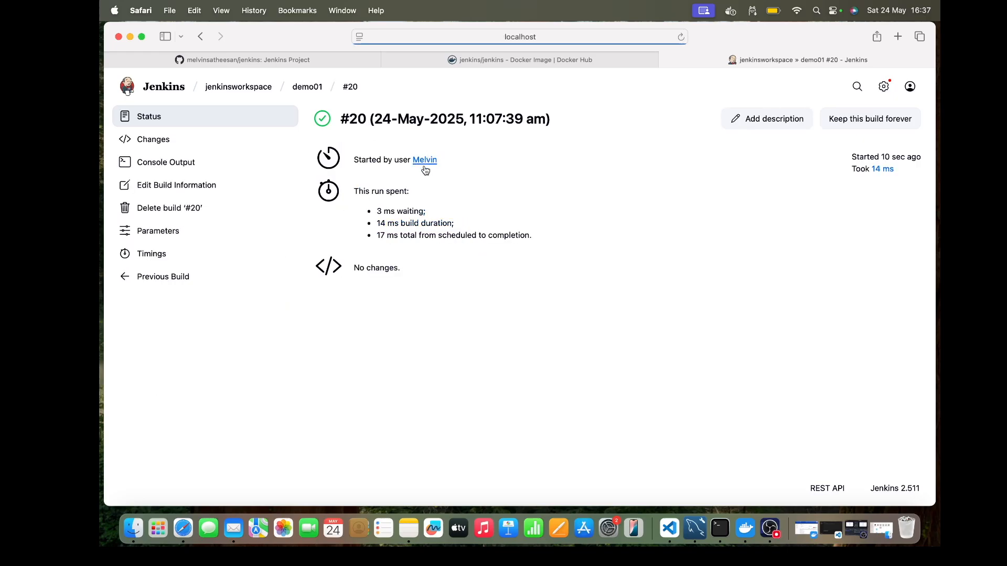
{"action": "left_click", "coordinate": [197, 169]}
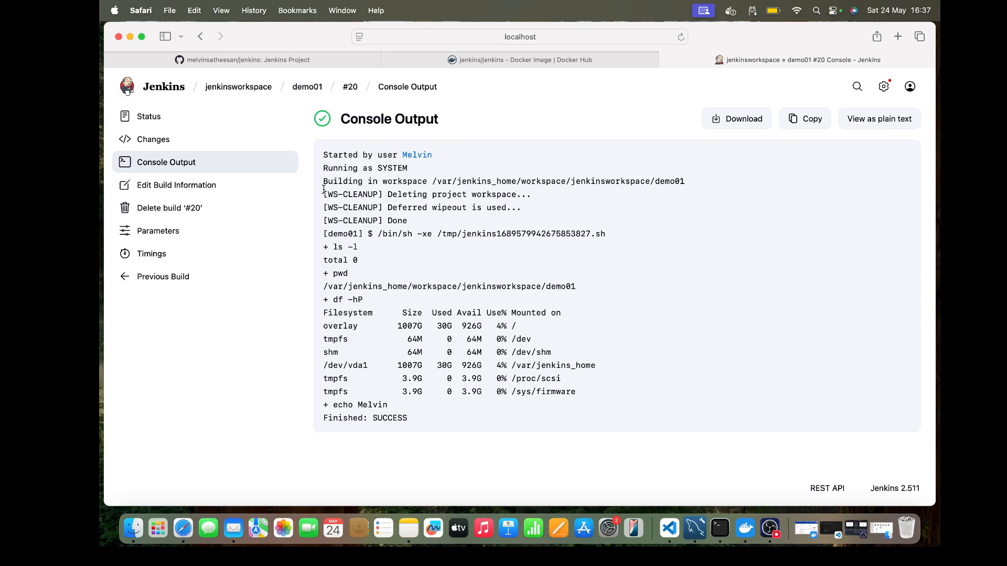
{"action": "left_click_drag", "start_coordinate": [325, 196], "coordinate": [526, 206]}
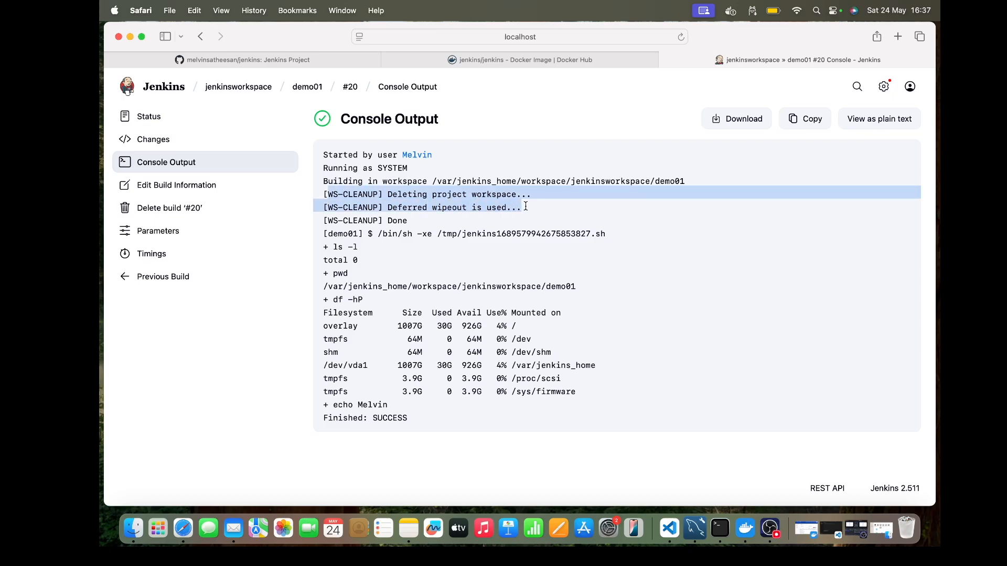
Step: Examine the WS-CLEANUP lines in the build #20 console output and check the files in the demo01 workspace
{"action": "left_click", "coordinate": [526, 206]}
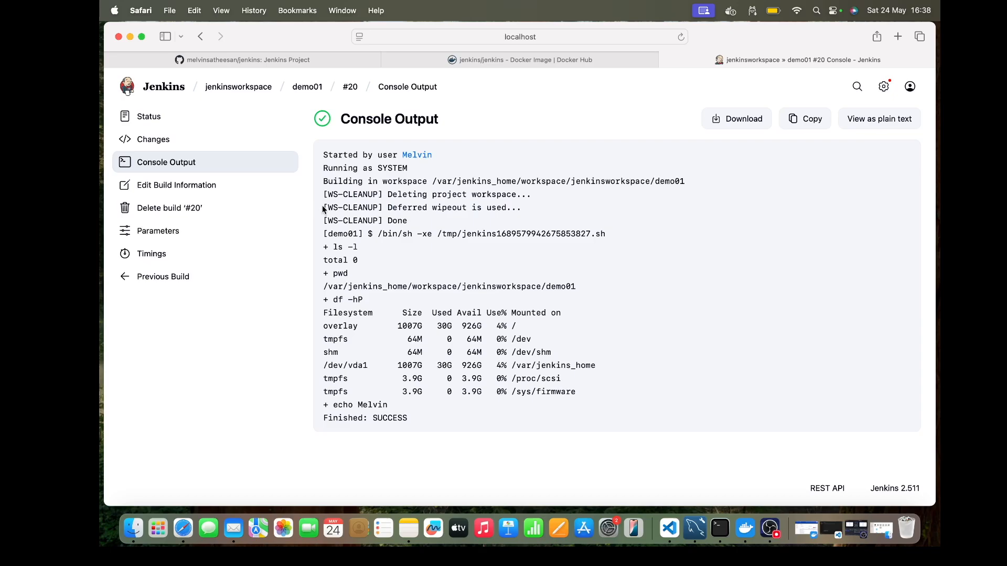
{"action": "left_click_drag", "start_coordinate": [323, 208], "coordinate": [520, 220]}
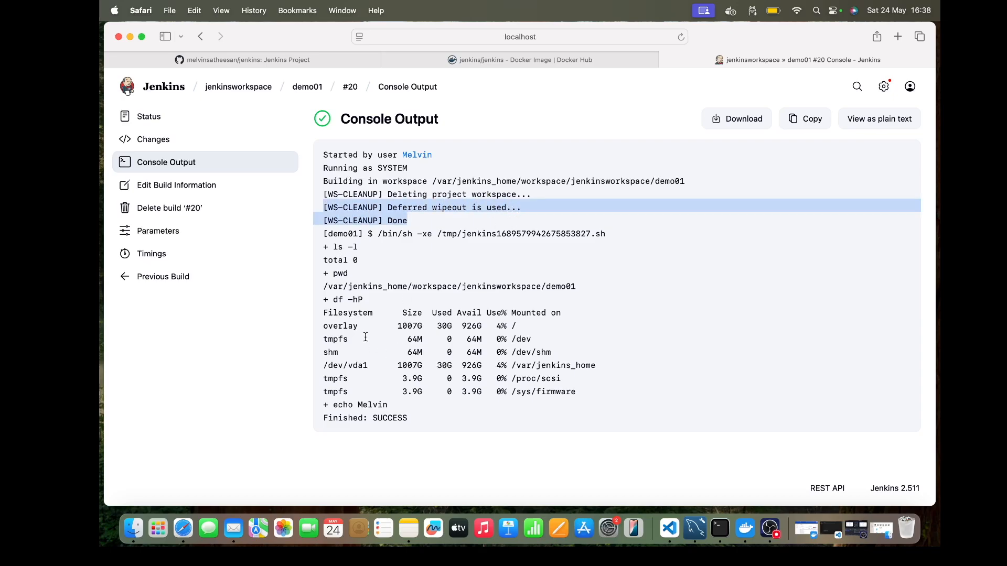
{"action": "left_click", "coordinate": [308, 87]}
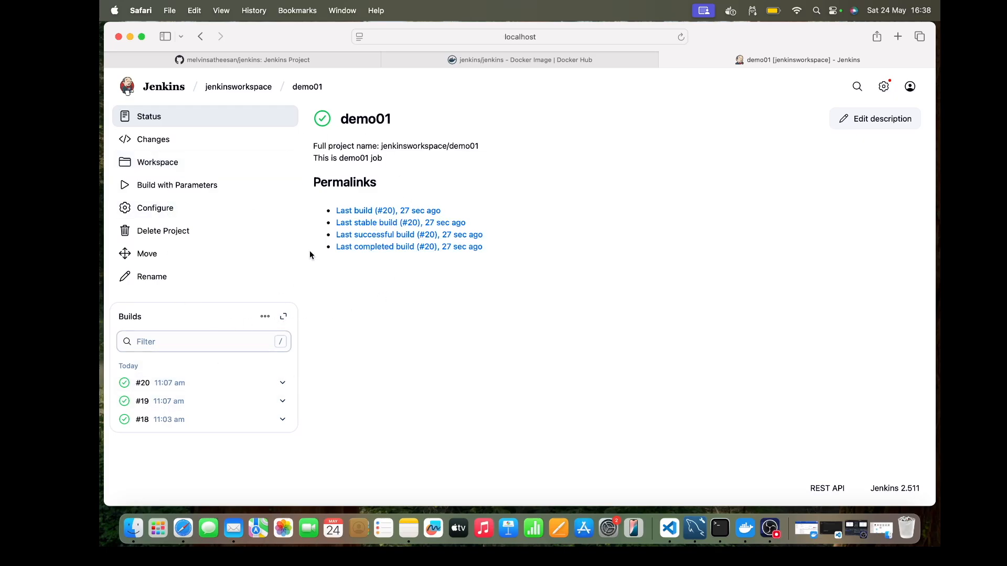
{"action": "left_click", "coordinate": [185, 163]}
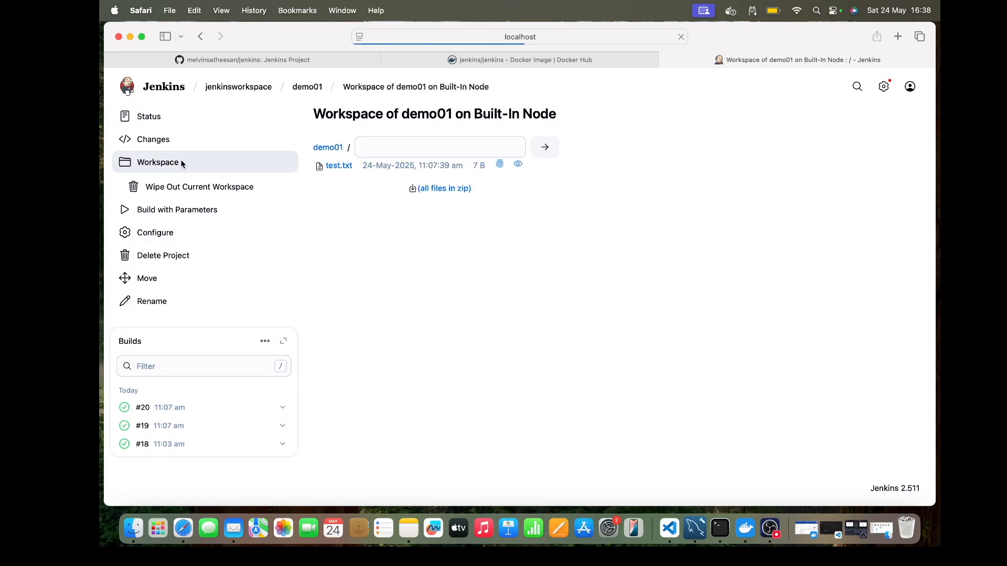
Step: Add the post-build action "Delete workspace when build is done" to the demo01 configuration and save it
{"action": "mouse_move", "coordinate": [302, 93]}
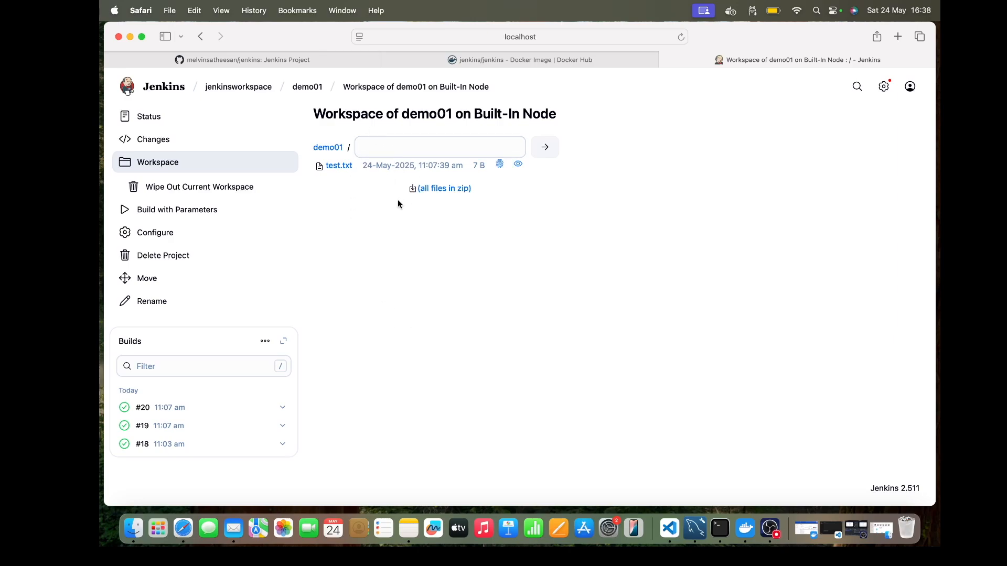
{"action": "left_click", "coordinate": [314, 87]}
{"action": "left_click", "coordinate": [155, 210]}
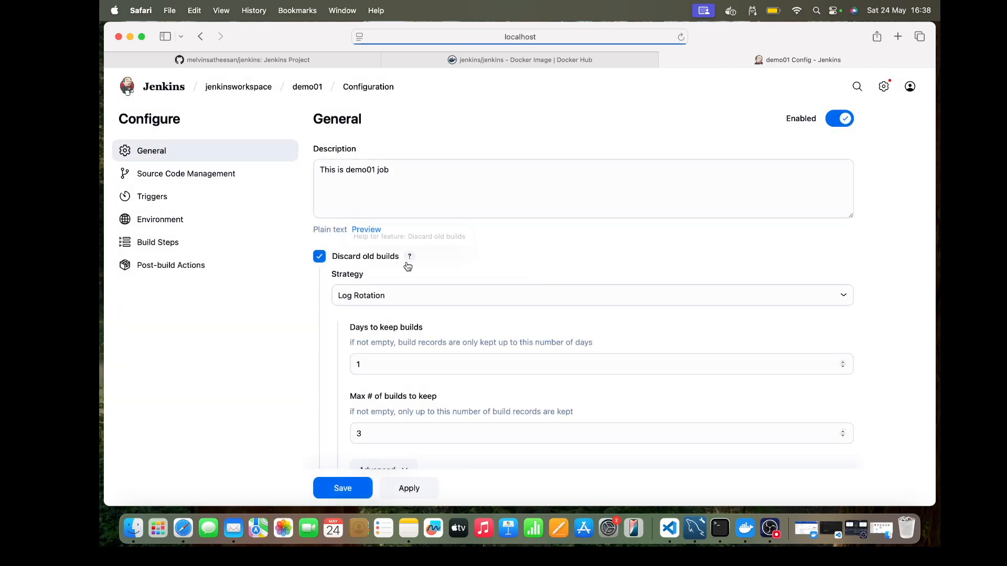
{"action": "scroll", "coordinate": [406, 264], "scroll_direction": "down", "scroll_amount": 15}
{"action": "scroll", "coordinate": [406, 264], "scroll_direction": "down", "scroll_amount": 10}
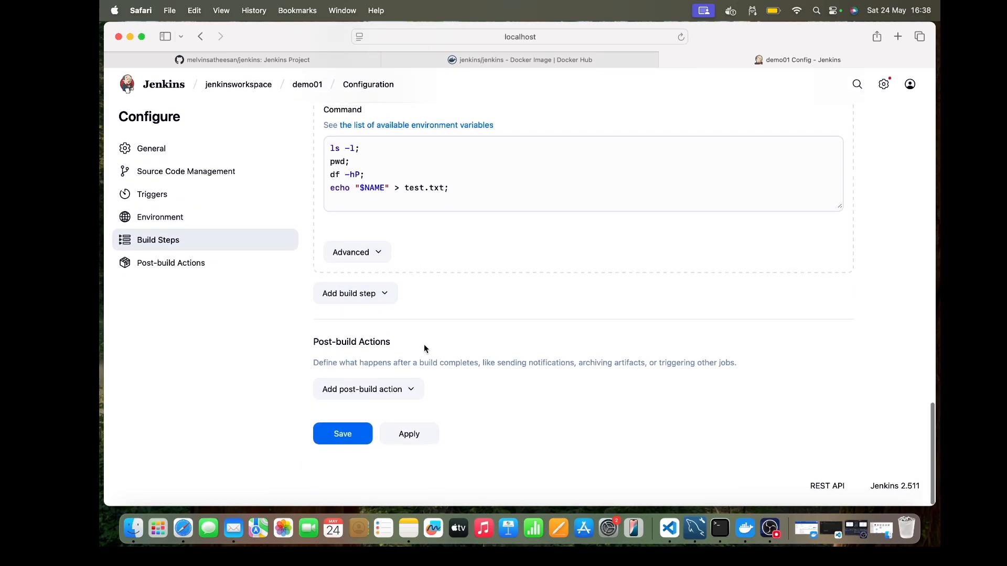
{"action": "left_click", "coordinate": [417, 390]}
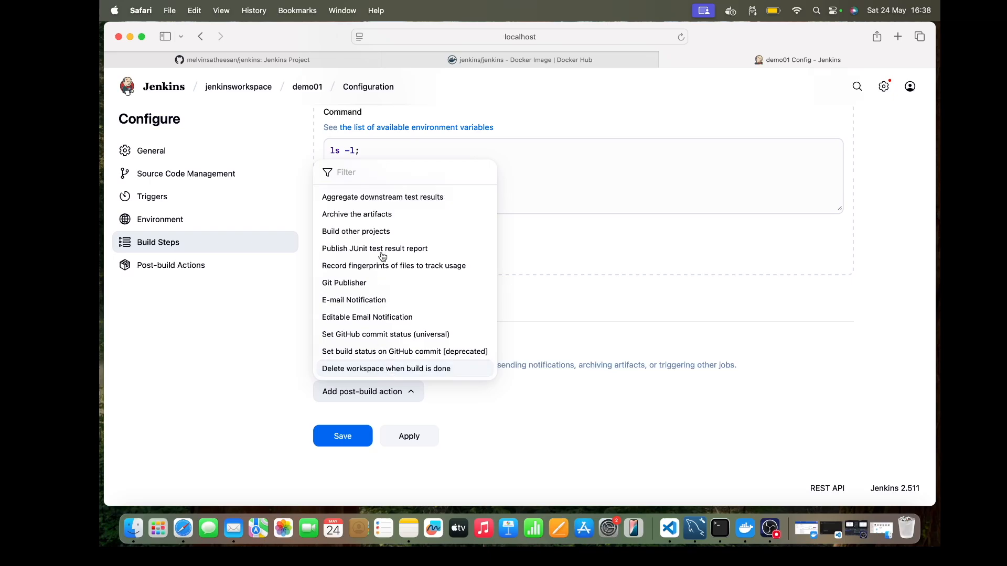
{"action": "scroll", "coordinate": [388, 234], "scroll_direction": "up", "scroll_amount": 1}
{"action": "scroll", "coordinate": [389, 237], "scroll_direction": "down", "scroll_amount": 1}
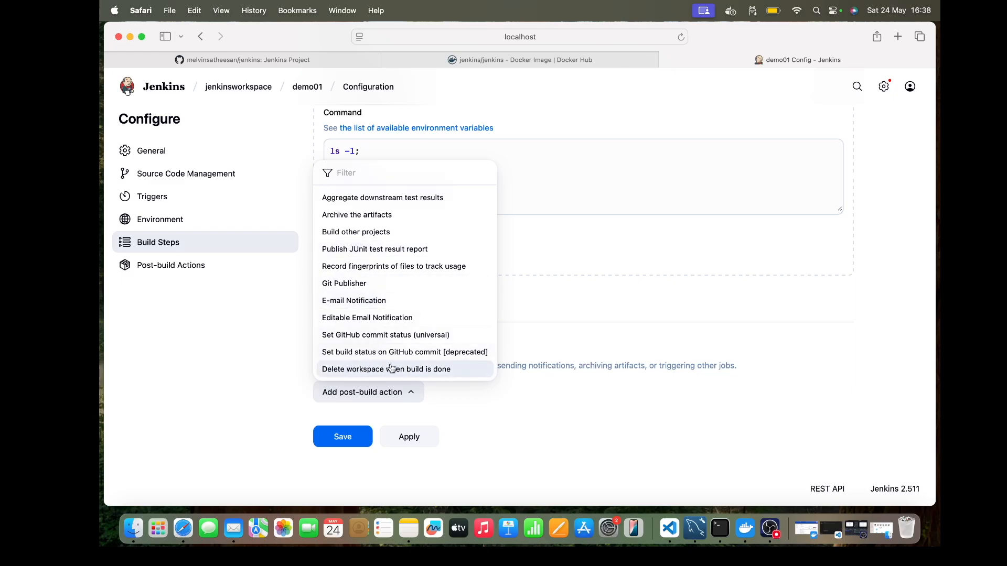
{"action": "left_click", "coordinate": [348, 369]}
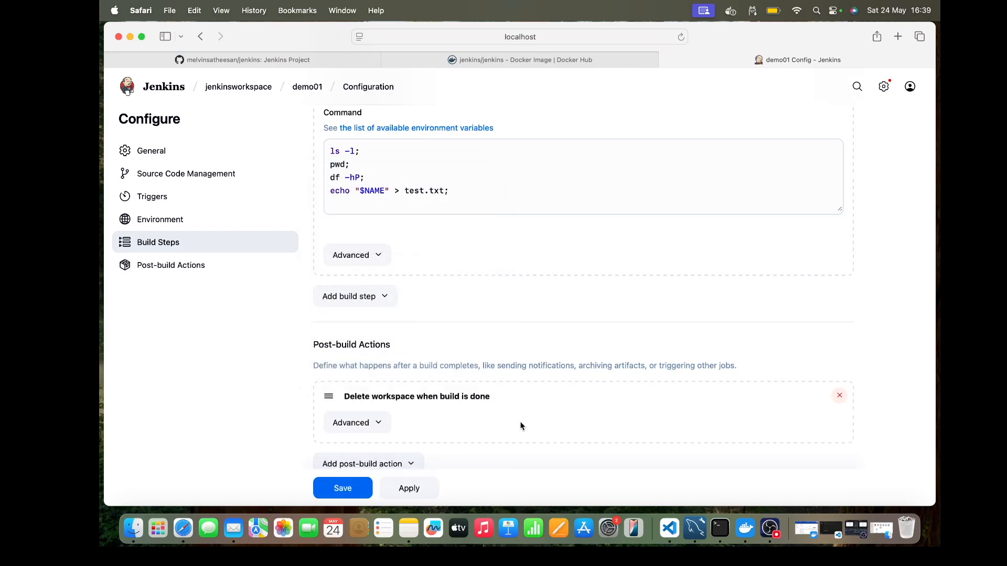
{"action": "scroll", "coordinate": [521, 426], "scroll_direction": "down", "scroll_amount": 2}
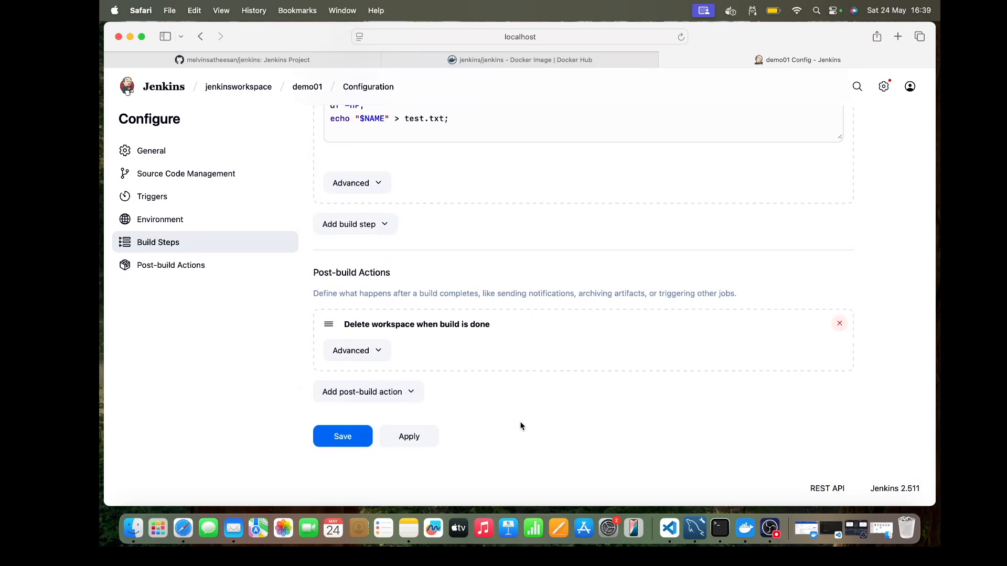
{"action": "left_click", "coordinate": [351, 437]}
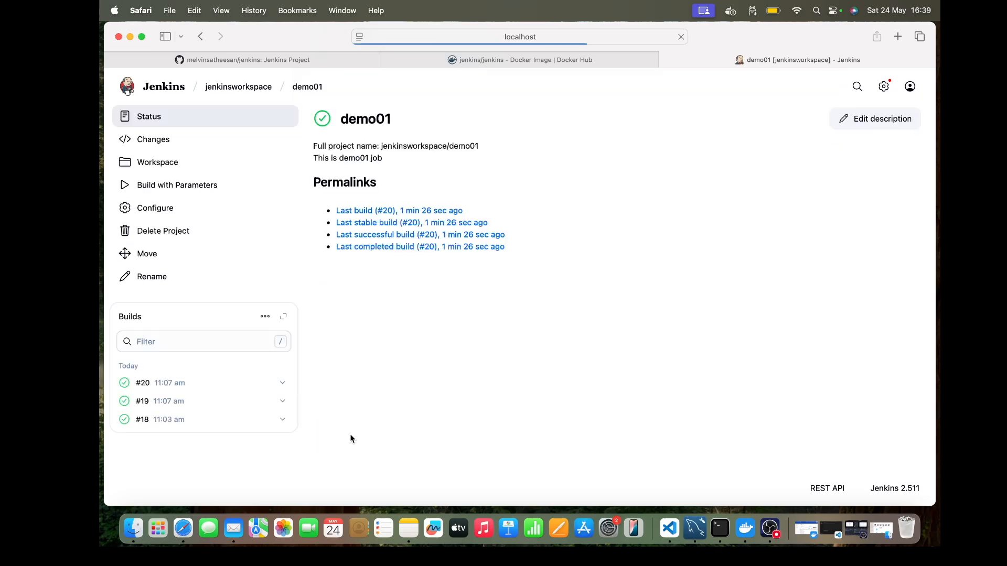
Step: Build demo01 with the default NAME value and check its workspace and the status page of build #21
{"action": "left_click", "coordinate": [192, 187]}
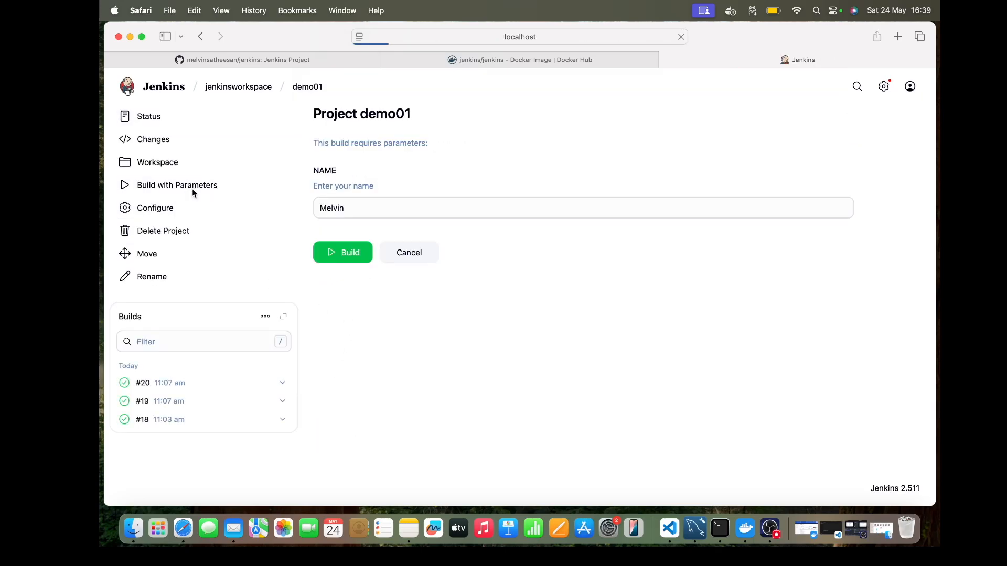
{"action": "left_click", "coordinate": [332, 258]}
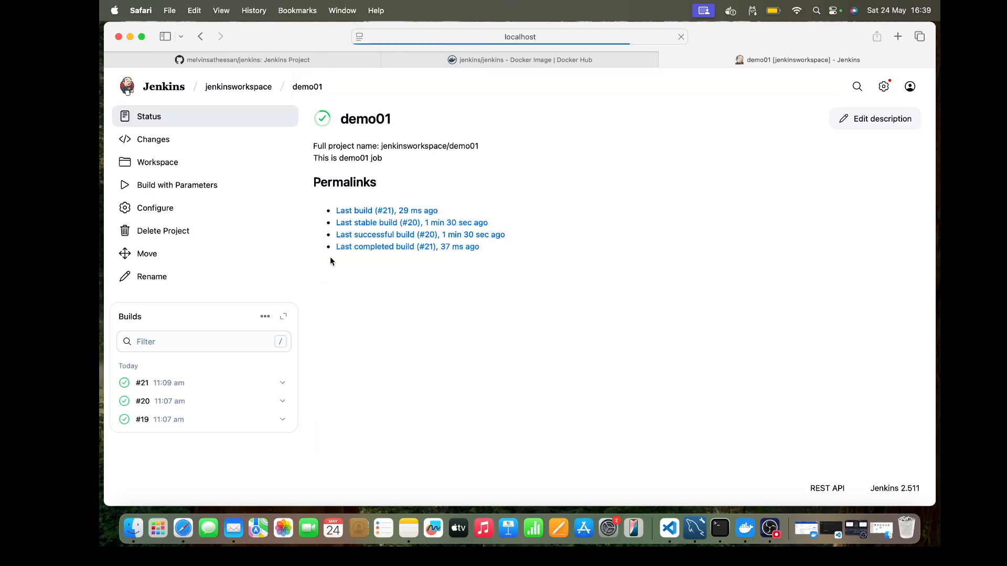
{"action": "left_click", "coordinate": [156, 165]}
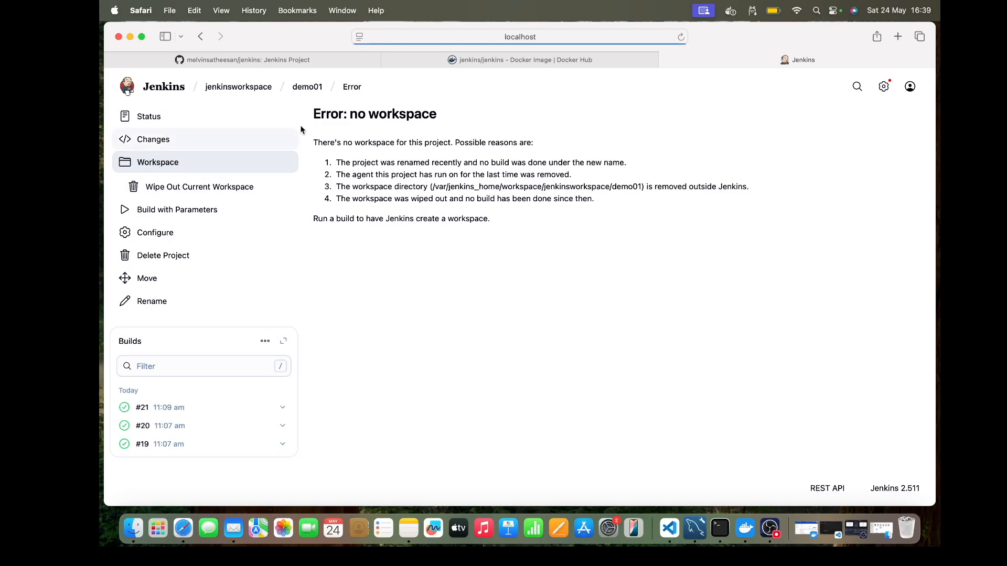
{"action": "left_click", "coordinate": [308, 90]}
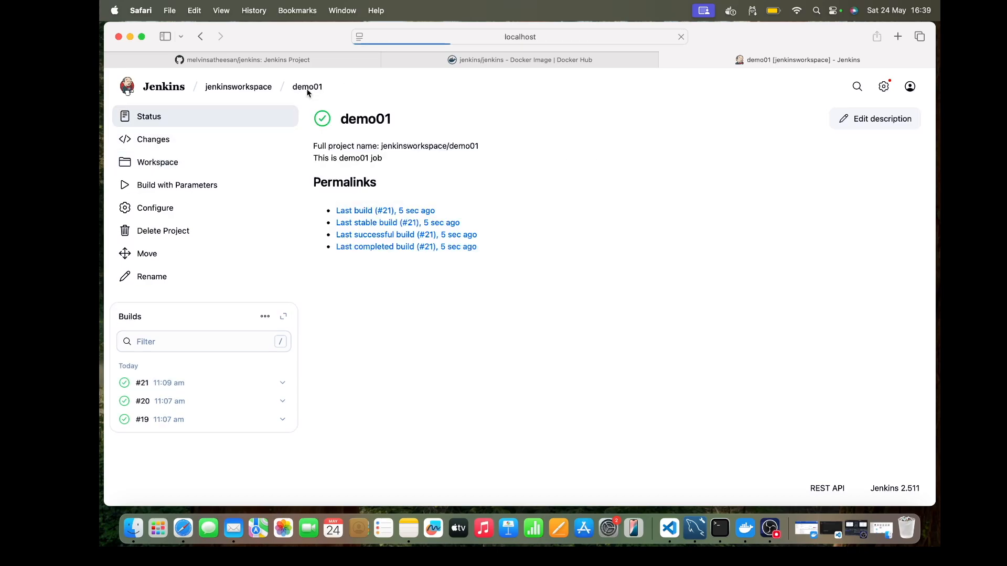
{"action": "left_click", "coordinate": [169, 170]}
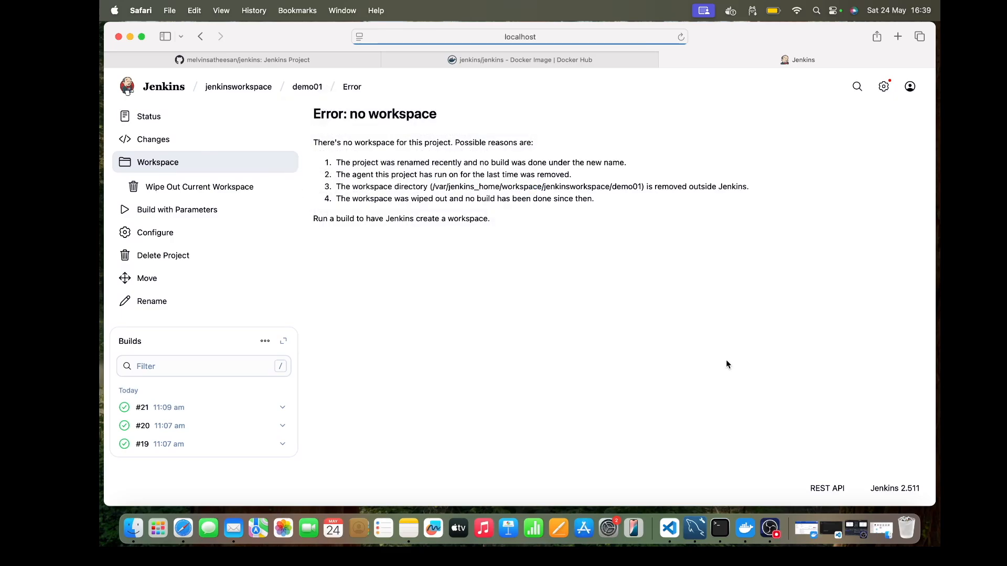
{"action": "left_click", "coordinate": [150, 413]}
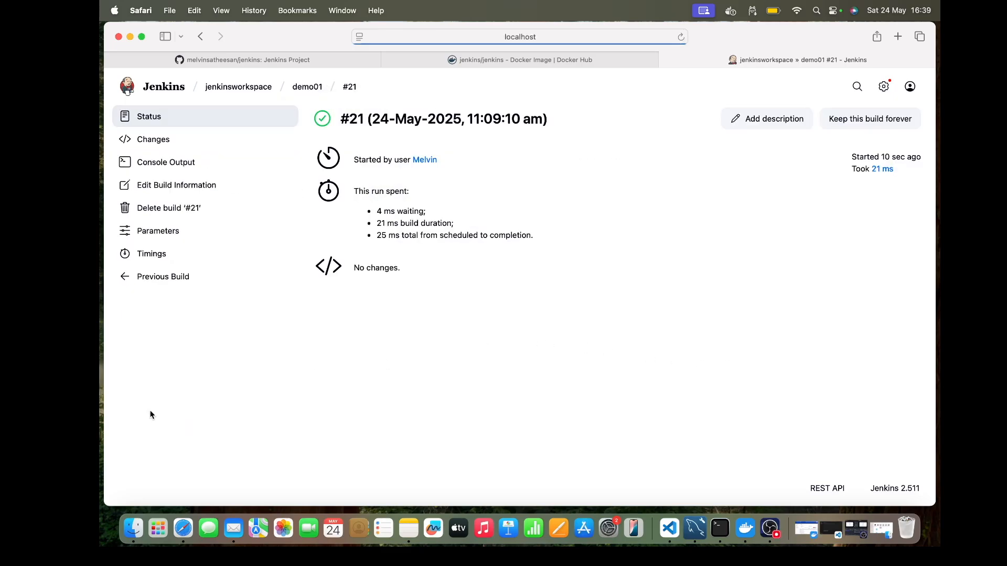
Step: Add the line "sleep 100;" after the echo command in demo01's Execute shell step and save the configuration
{"action": "left_click", "coordinate": [310, 88]}
{"action": "left_click", "coordinate": [168, 207]}
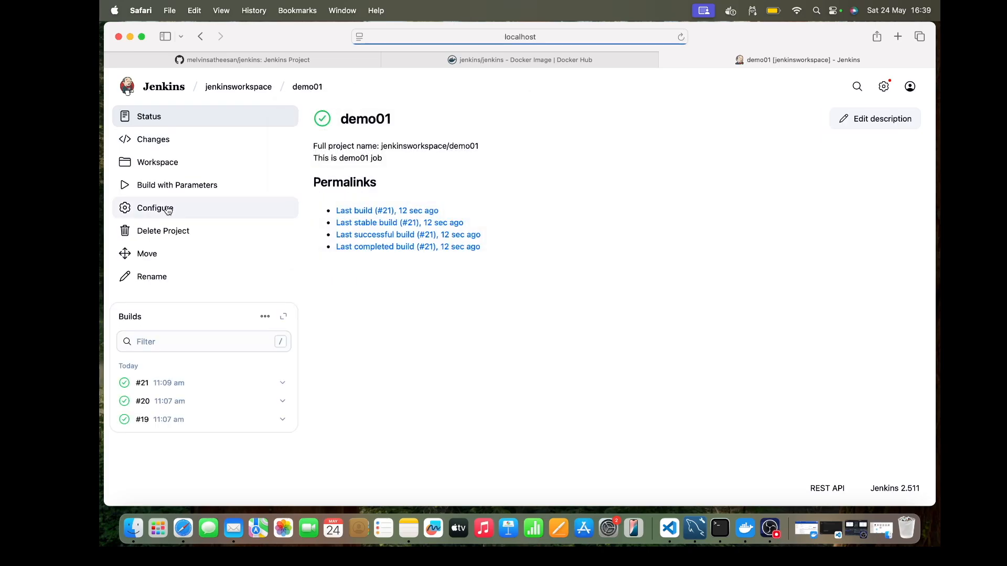
{"action": "scroll", "coordinate": [434, 272], "scroll_direction": "down", "scroll_amount": 1}
{"action": "scroll", "coordinate": [434, 273], "scroll_direction": "down", "scroll_amount": 20}
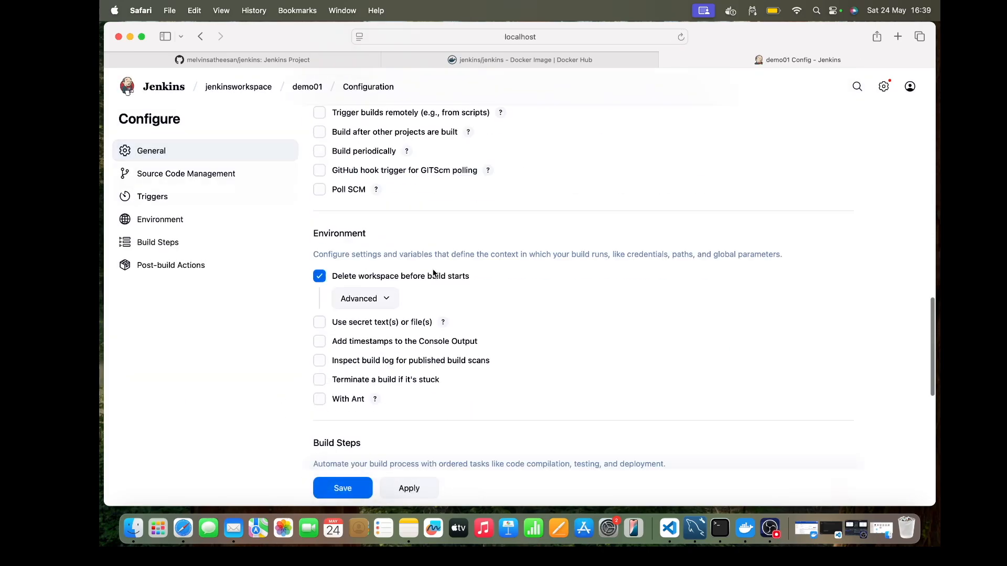
{"action": "scroll", "coordinate": [433, 273], "scroll_direction": "up", "scroll_amount": 2}
{"action": "left_click", "coordinate": [450, 226]}
{"action": "key", "text": "Return"}
{"action": "type", "text": "sleep "}
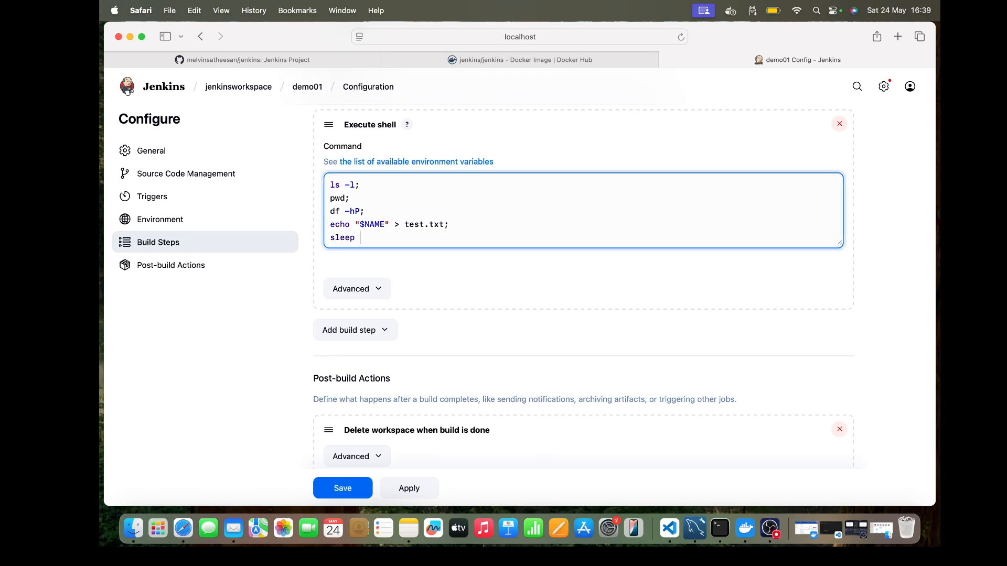
{"action": "type", "text": "100;"}
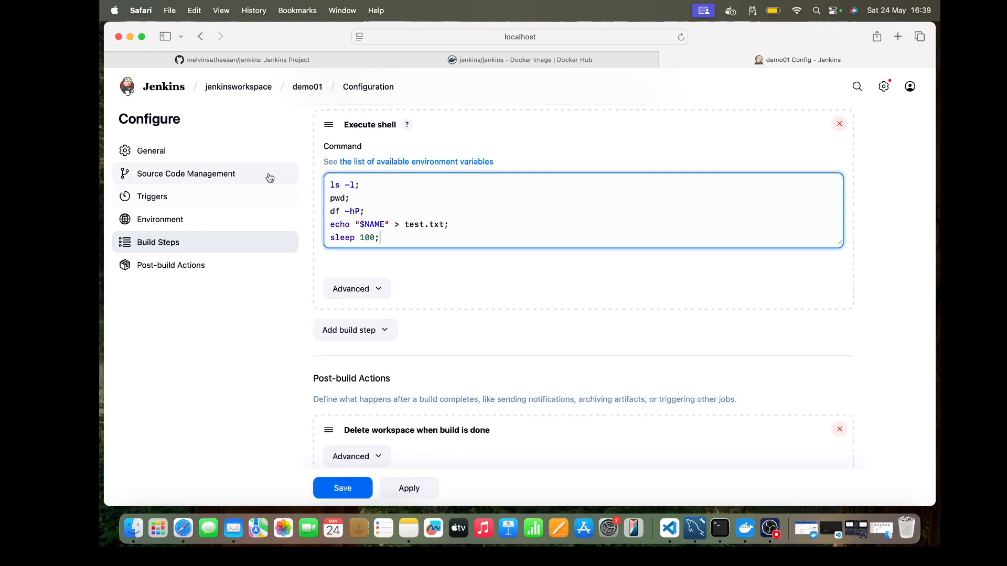
{"action": "mouse_move", "coordinate": [307, 87]}
{"action": "left_click", "coordinate": [344, 489]}
Step: Start a demo01 build with the default NAME value and view the workspace while it runs
{"action": "left_click", "coordinate": [160, 185]}
{"action": "left_click", "coordinate": [344, 253]}
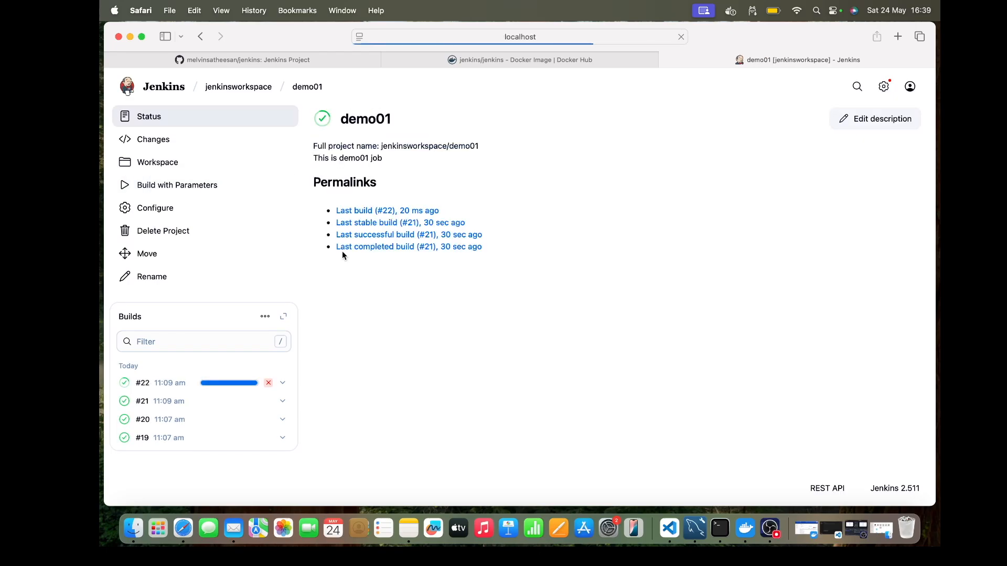
{"action": "left_click", "coordinate": [175, 165]}
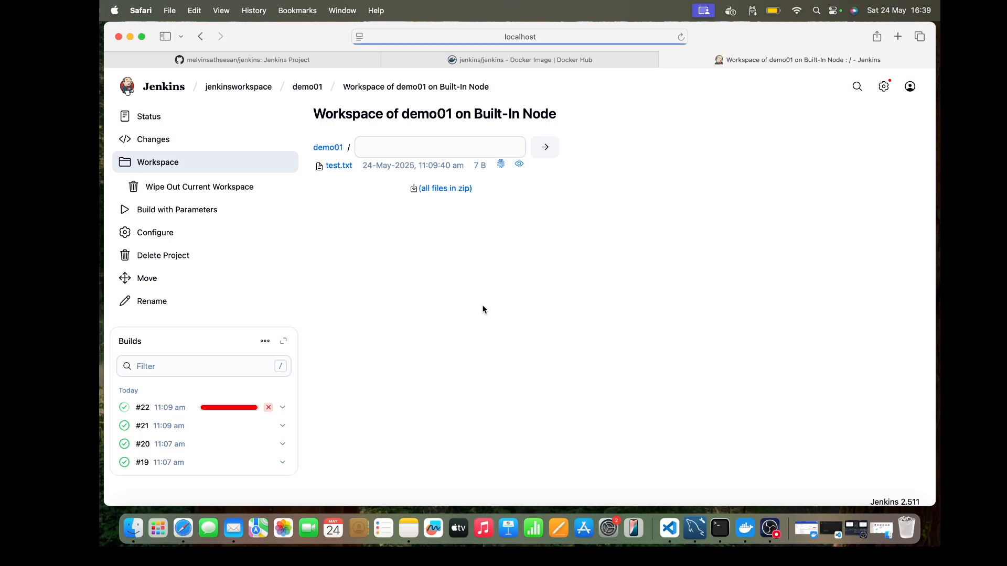
Step: Open the console output of the running build #22 and examine its sleep command line
{"action": "mouse_move", "coordinate": [307, 91]}
{"action": "left_click", "coordinate": [142, 408]}
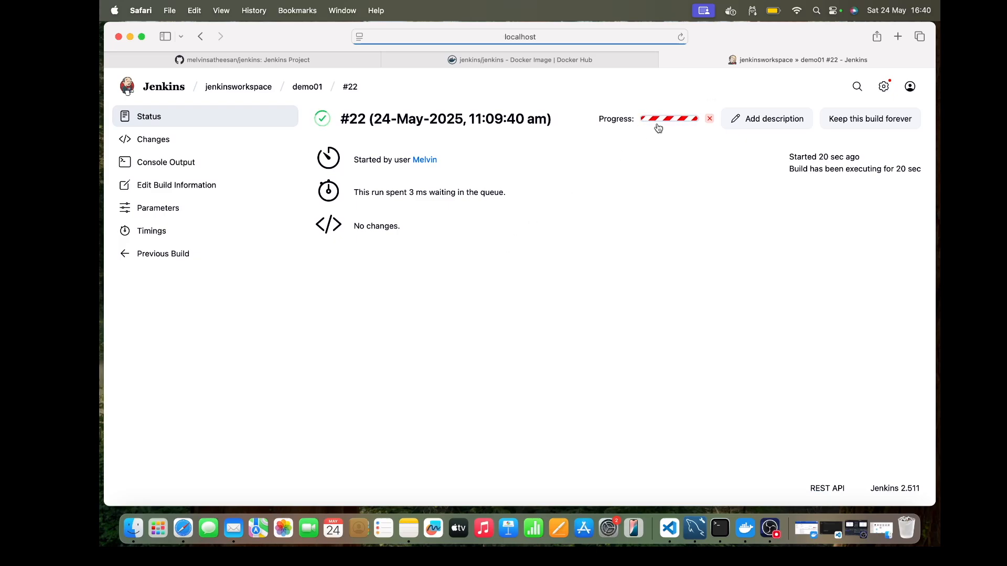
{"action": "left_click", "coordinate": [173, 164]}
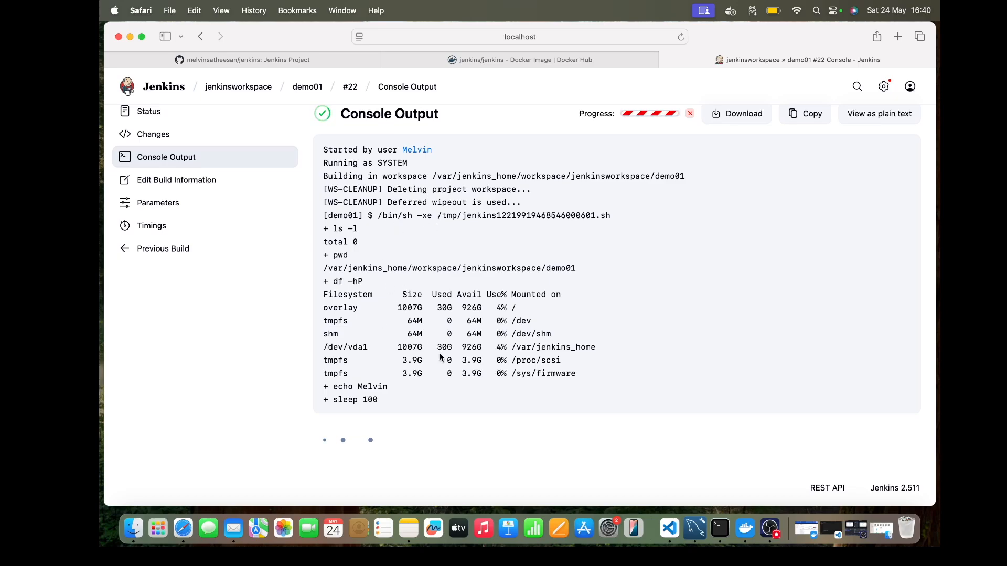
{"action": "double_click", "coordinate": [353, 402]}
{"action": "left_click", "coordinate": [407, 334]}
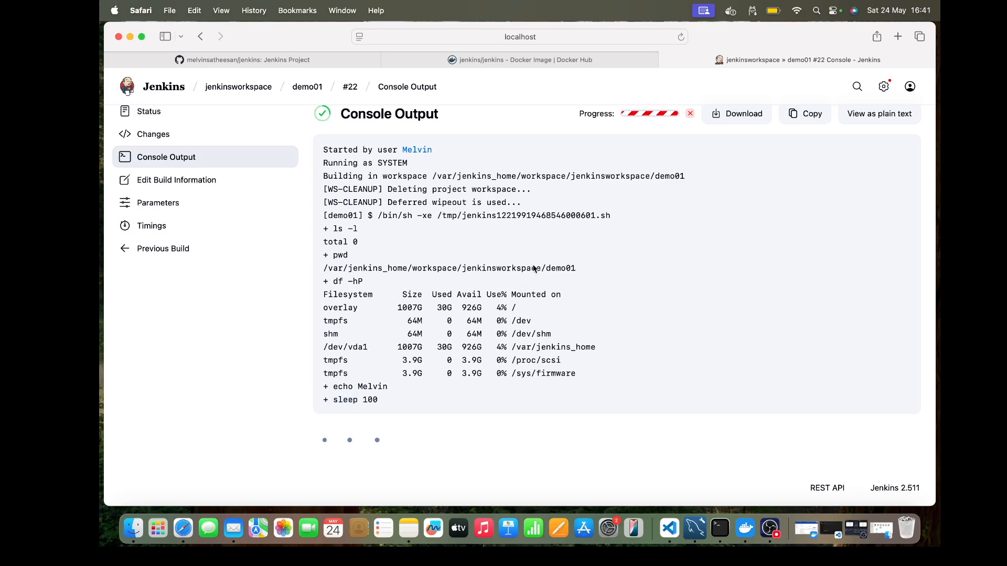
Step: Duplicate the console output's browser tab and open the demo01 job configuration in the copy
{"action": "right_click", "coordinate": [740, 57]}
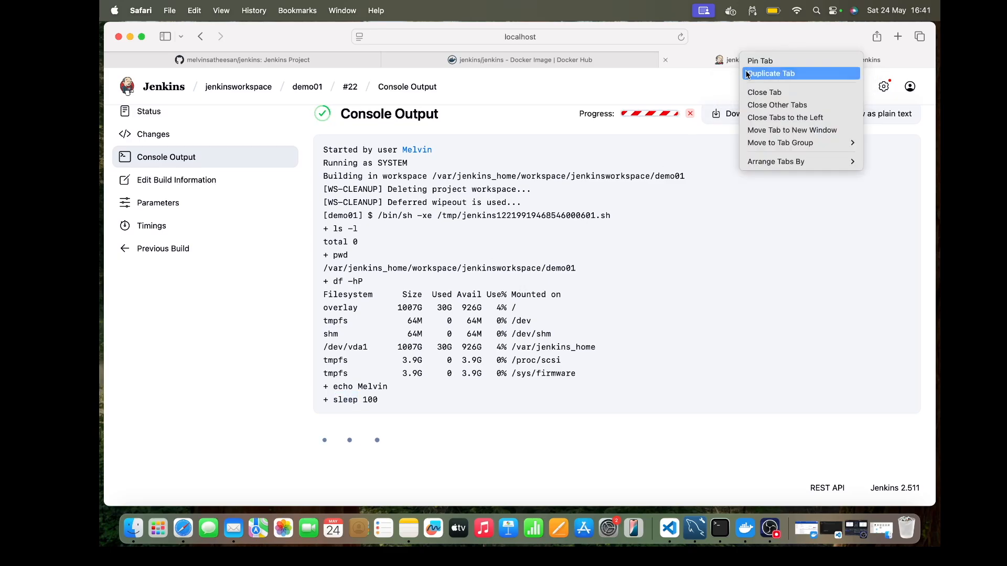
{"action": "left_click", "coordinate": [748, 75]}
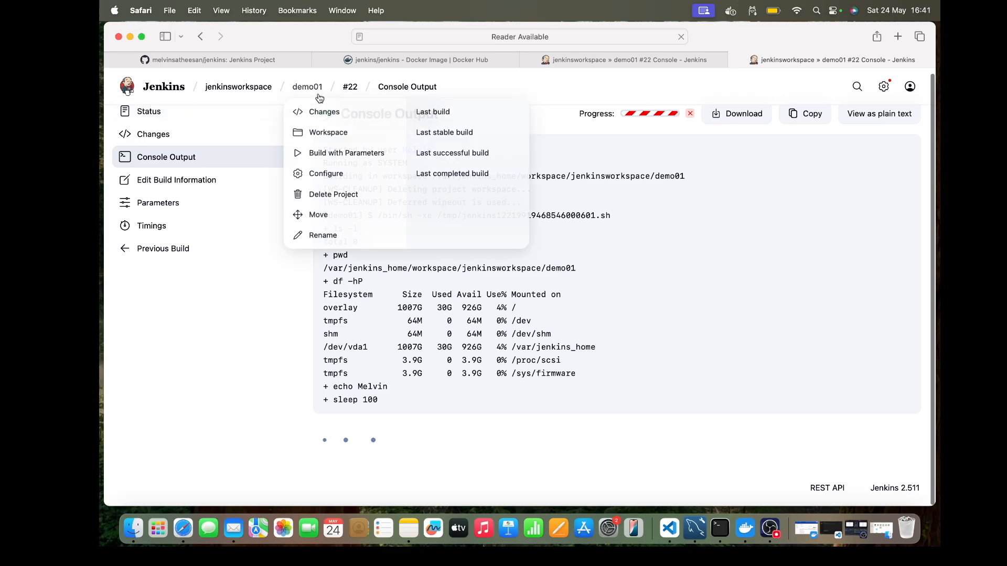
{"action": "left_click", "coordinate": [310, 91]}
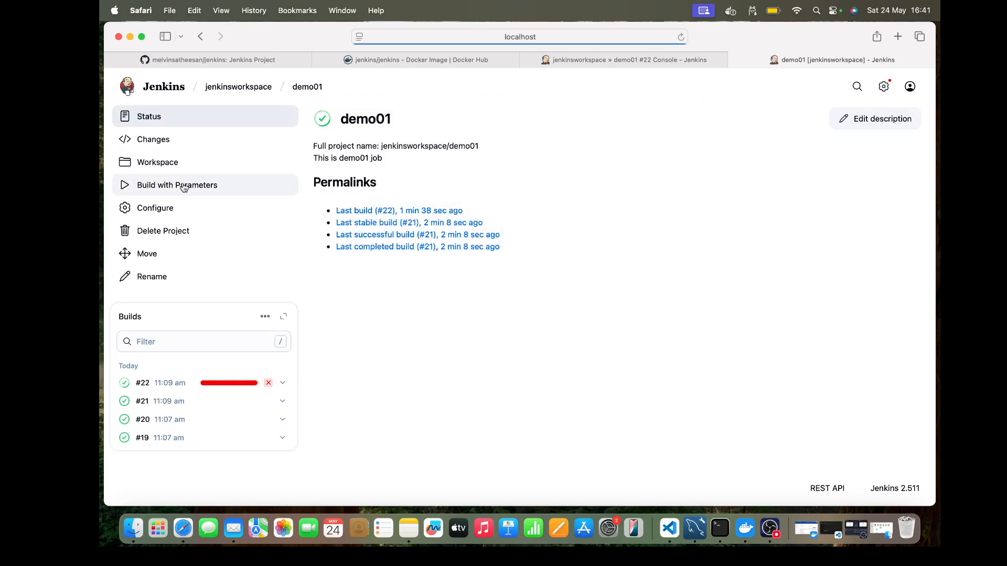
{"action": "left_click", "coordinate": [173, 209]}
Step: Enable Throttle builds for demo01 with 3 builds and a time period of Minute
{"action": "scroll", "coordinate": [484, 314], "scroll_direction": "down", "scroll_amount": 10}
{"action": "scroll", "coordinate": [484, 313], "scroll_direction": "down", "scroll_amount": 5}
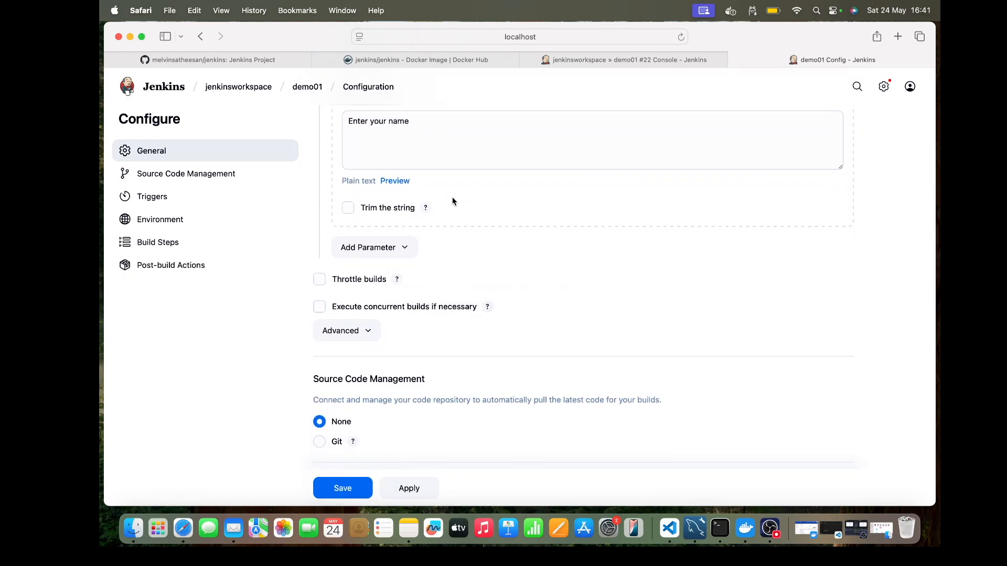
{"action": "left_click", "coordinate": [319, 279]}
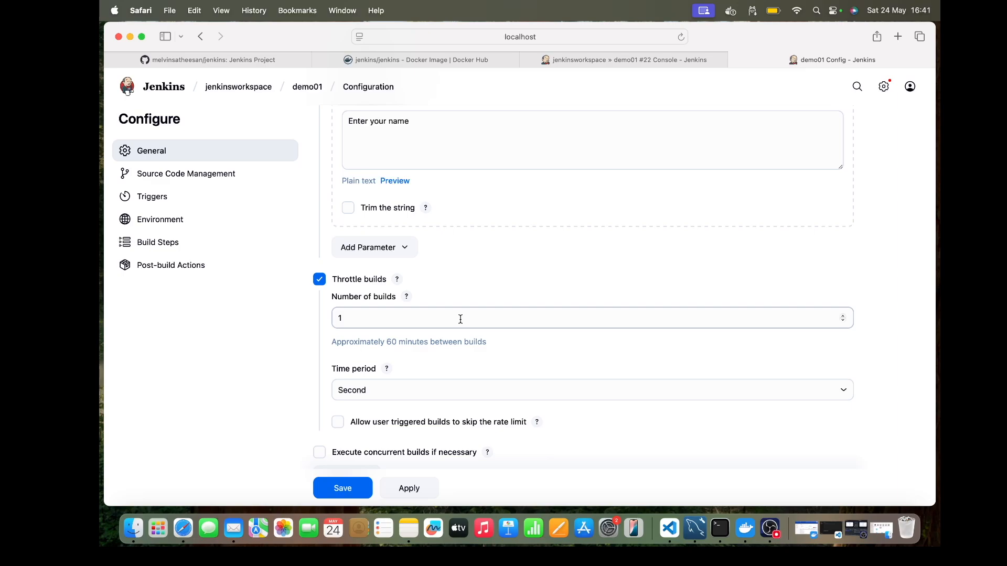
{"action": "left_click", "coordinate": [376, 322]}
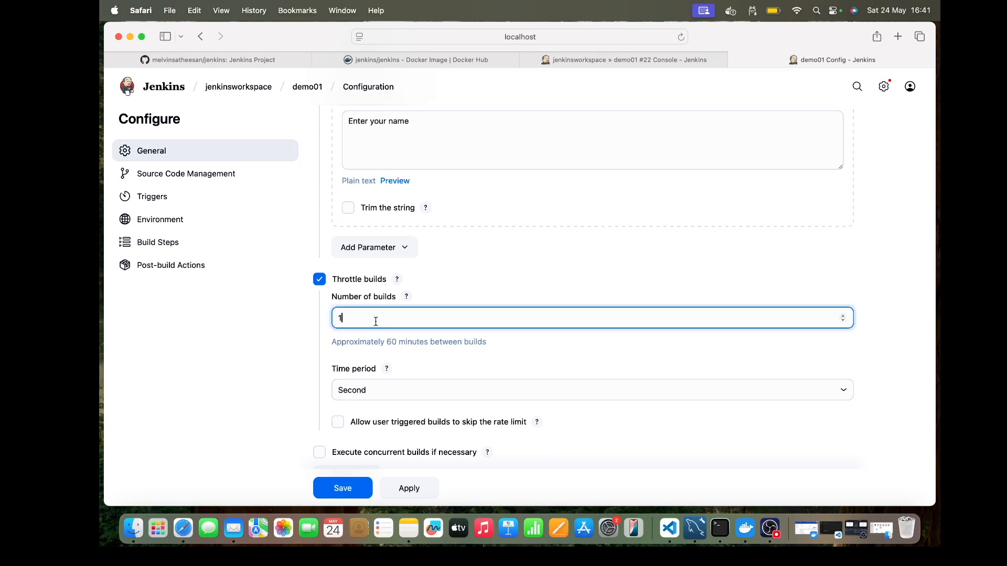
{"action": "key", "text": "BackSpace"}
{"action": "type", "text": "3"}
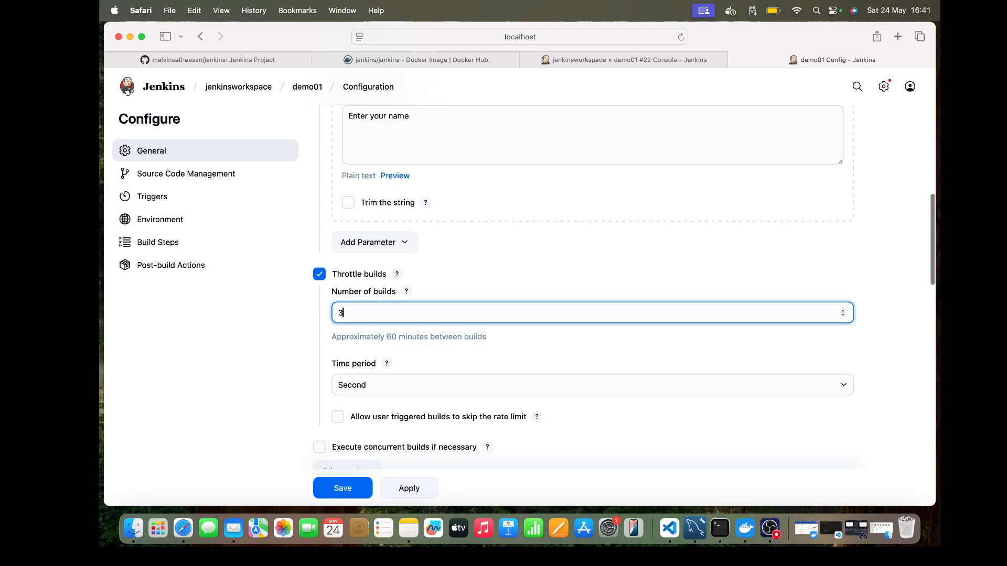
{"action": "scroll", "coordinate": [384, 352], "scroll_direction": "down", "scroll_amount": 2}
{"action": "left_click", "coordinate": [380, 314]}
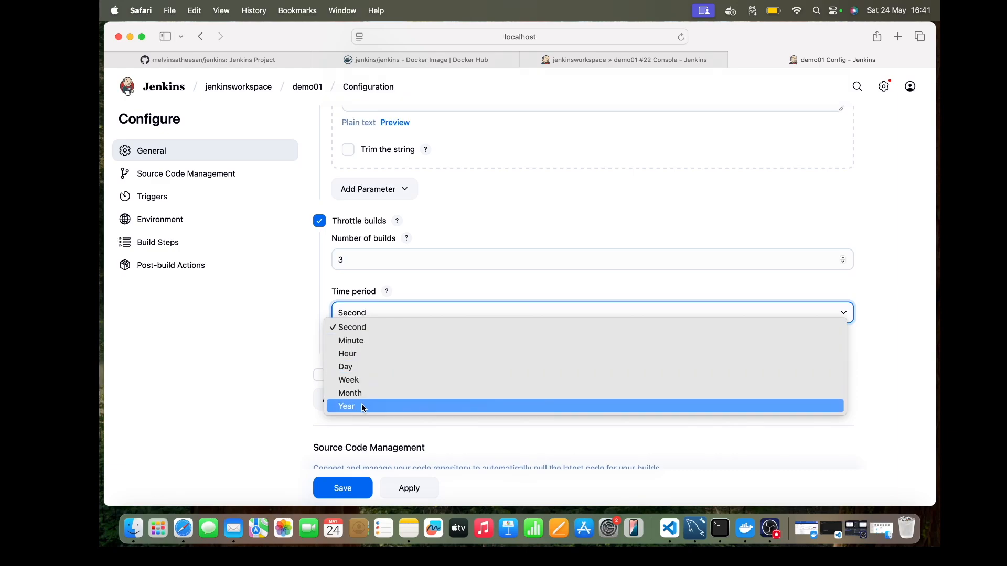
{"action": "left_click", "coordinate": [359, 340]}
{"action": "left_click", "coordinate": [293, 328]}
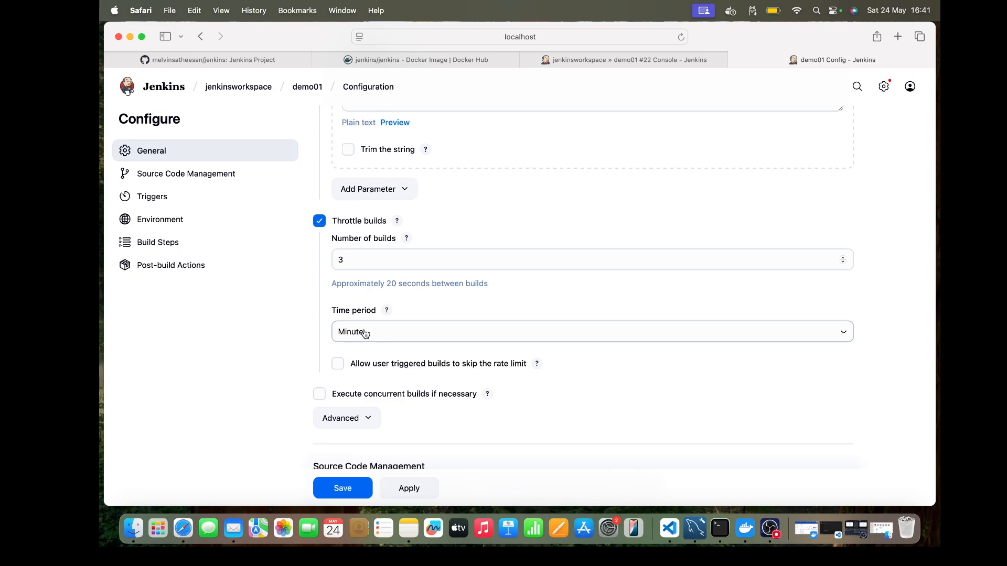
Step: Remove the sleep line from demo01's Execute shell command and save the job configuration
{"action": "left_click", "coordinate": [346, 252]}
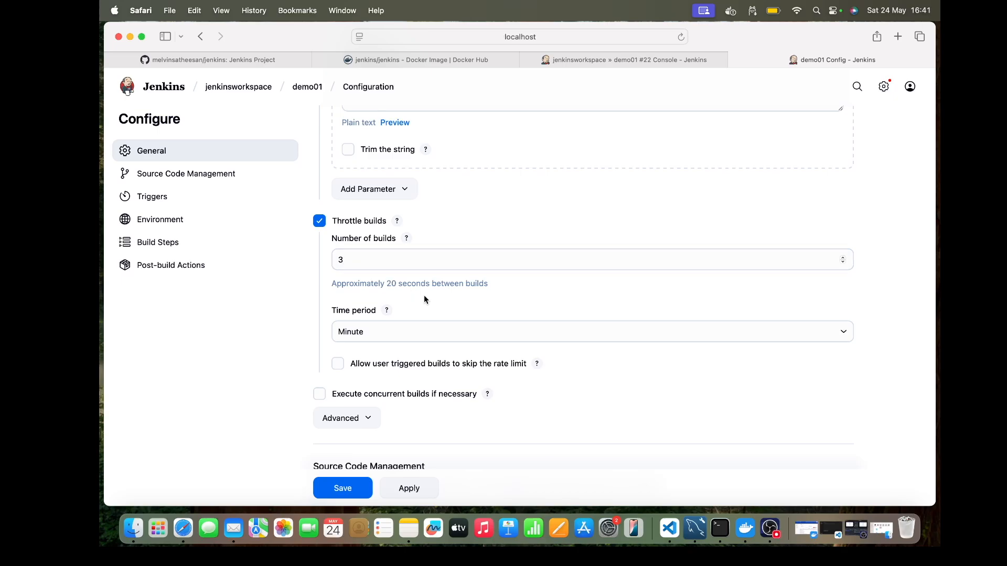
{"action": "scroll", "coordinate": [389, 325], "scroll_direction": "down", "scroll_amount": 1}
{"action": "scroll", "coordinate": [390, 329], "scroll_direction": "down", "scroll_amount": 20}
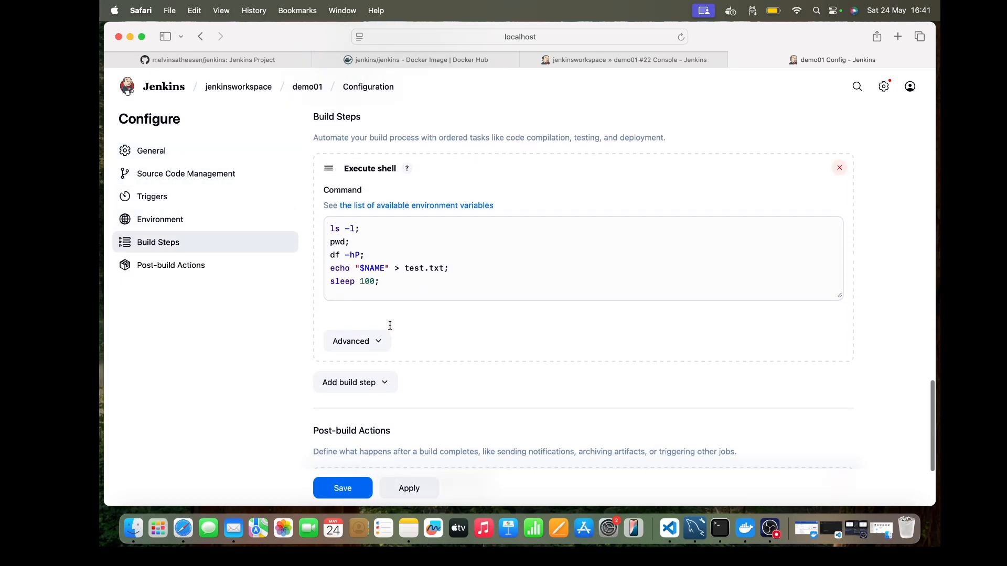
{"action": "left_click", "coordinate": [375, 282]}
{"action": "key", "text": "BackSpace"}
{"action": "key", "text": "BackSpace"}
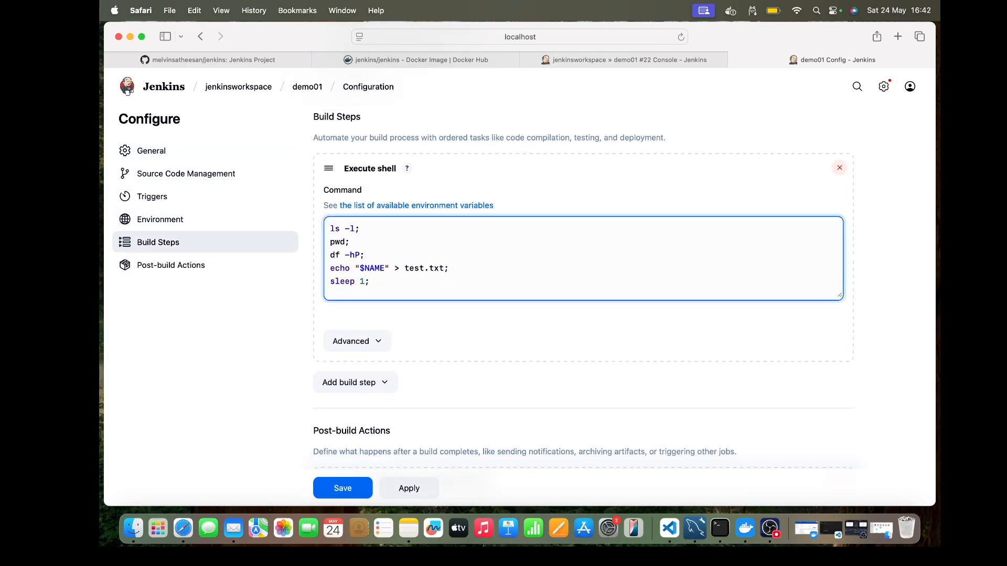
{"action": "left_click_drag", "start_coordinate": [370, 283], "coordinate": [316, 285]}
{"action": "key", "text": "BackSpace"}
{"action": "left_click", "coordinate": [357, 488]}
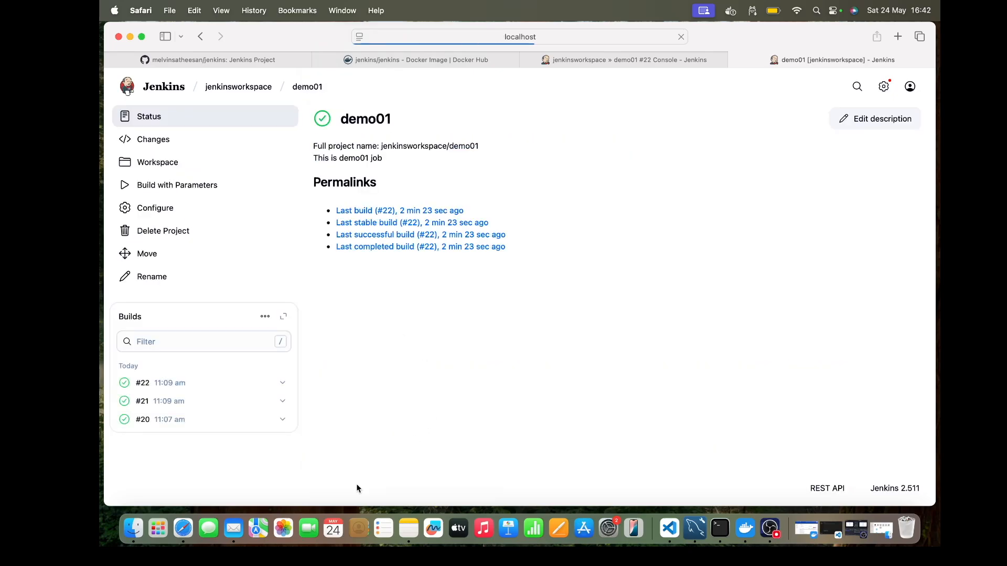
Step: Start five demo01 builds in quick succession with the default NAME value and check the throttled build in the build history
{"action": "left_click", "coordinate": [209, 186]}
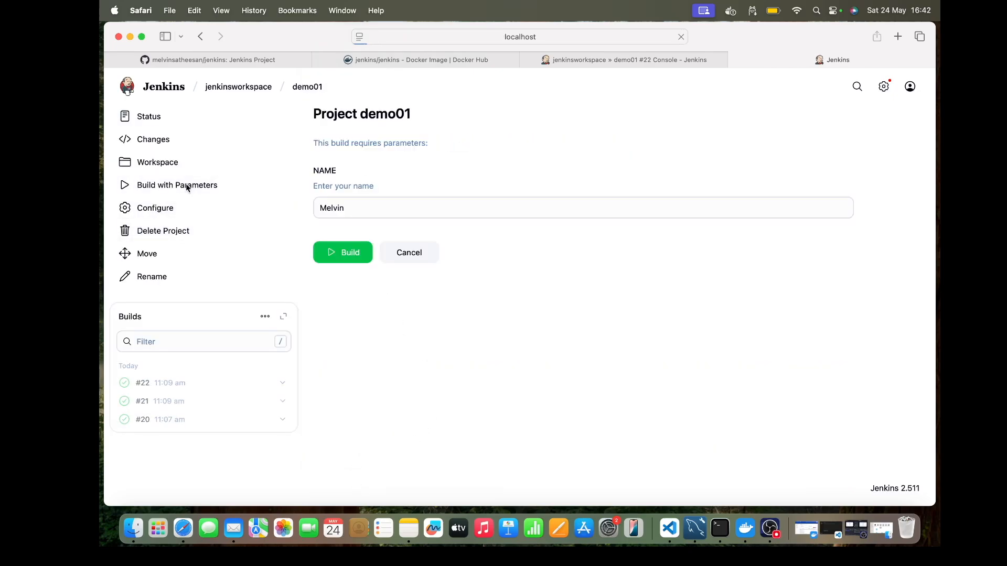
{"action": "left_click", "coordinate": [358, 255]}
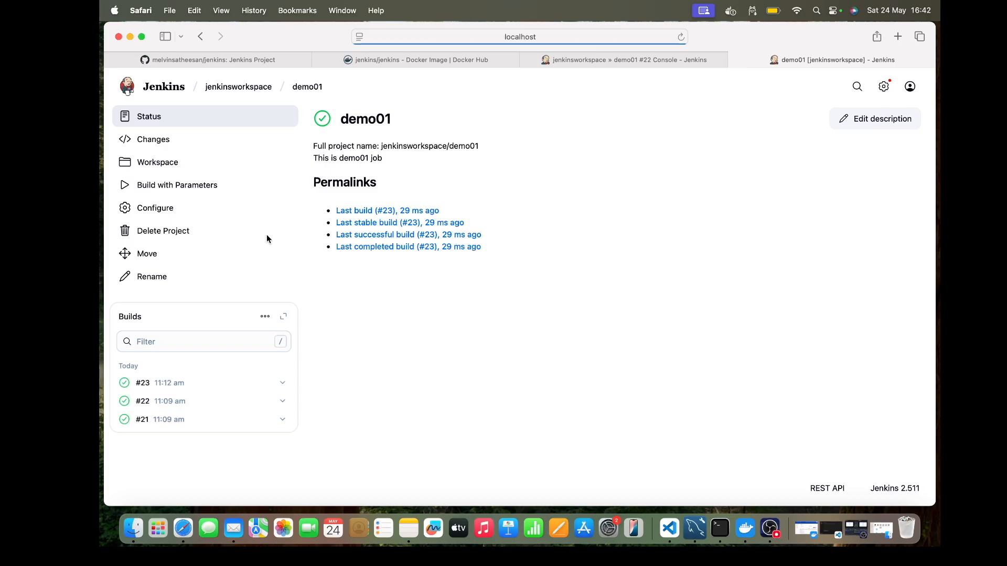
{"action": "left_click", "coordinate": [200, 188]}
{"action": "left_click", "coordinate": [352, 257]}
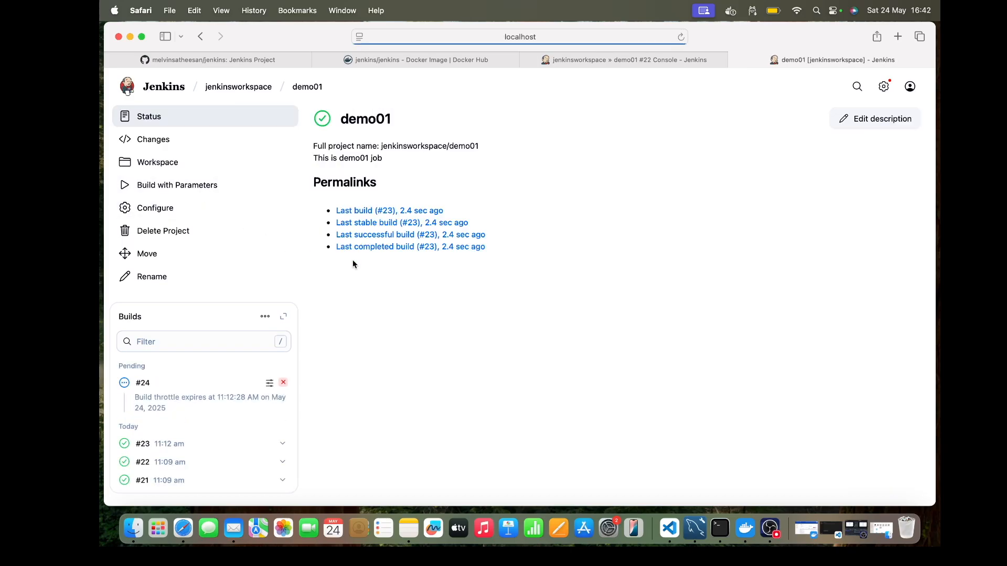
{"action": "left_click", "coordinate": [187, 189]}
{"action": "left_click", "coordinate": [346, 253]}
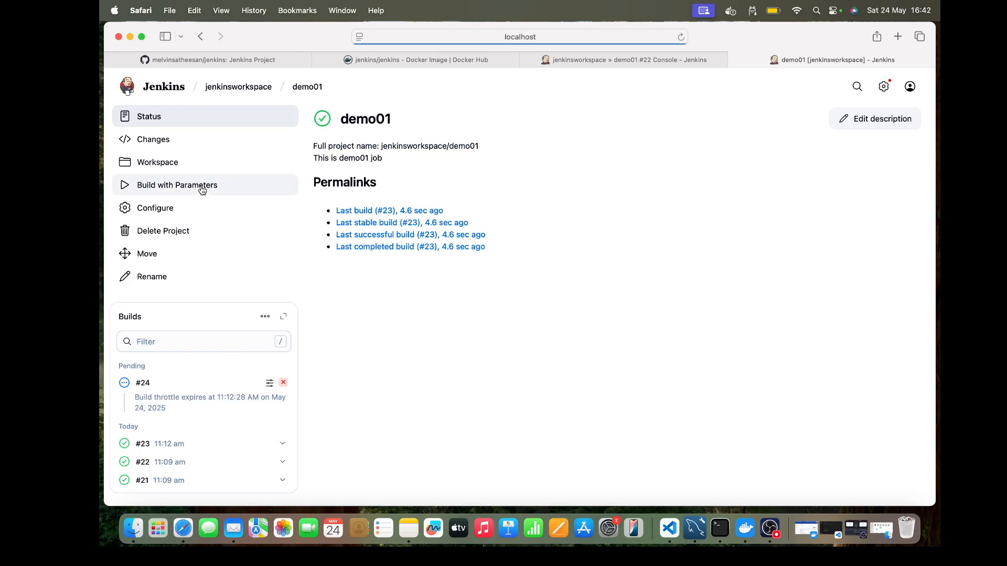
{"action": "left_click", "coordinate": [199, 188]}
{"action": "left_click", "coordinate": [340, 261]}
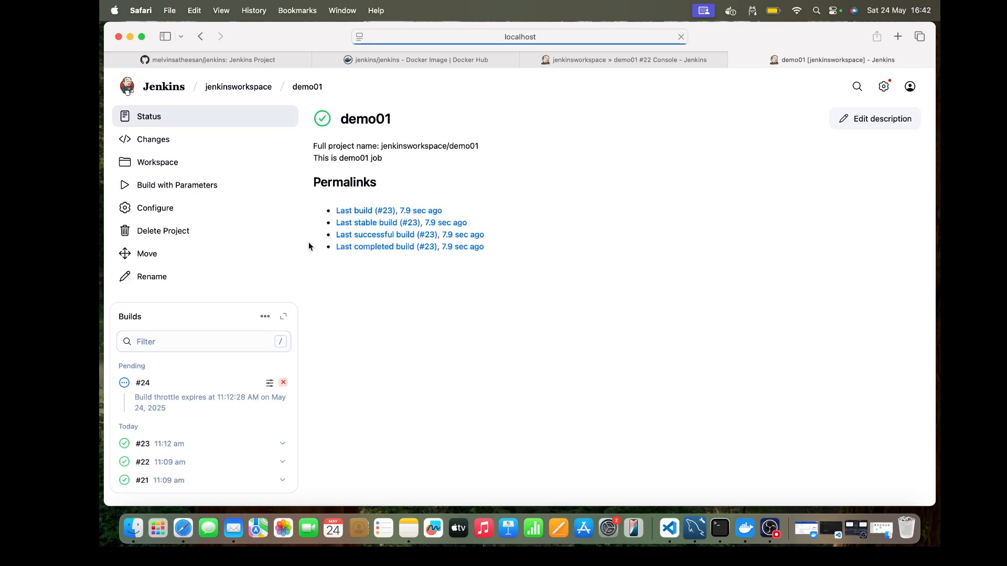
{"action": "left_click", "coordinate": [214, 187]}
{"action": "left_click", "coordinate": [349, 257]}
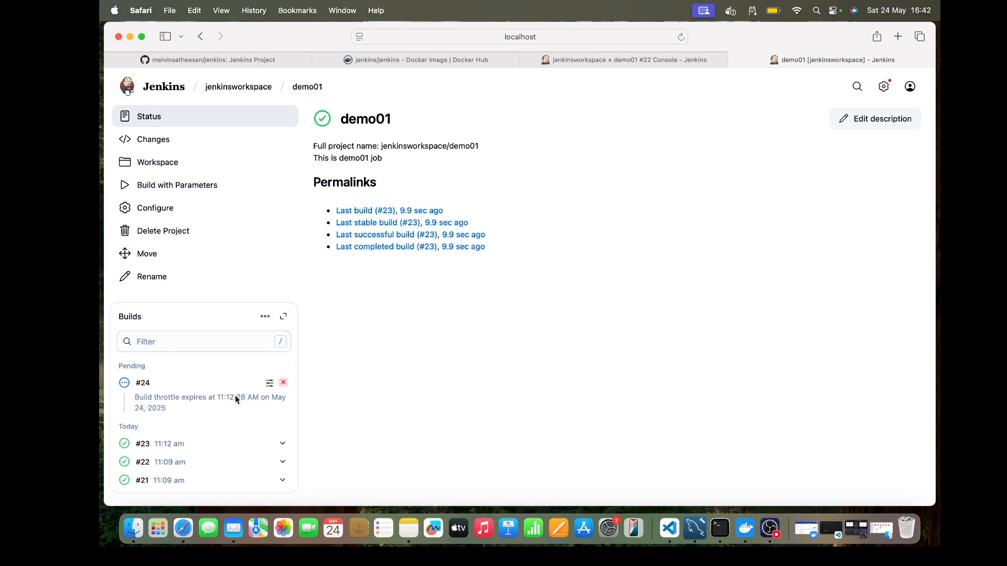
{"action": "scroll", "coordinate": [235, 395], "scroll_direction": "down", "scroll_amount": 2}
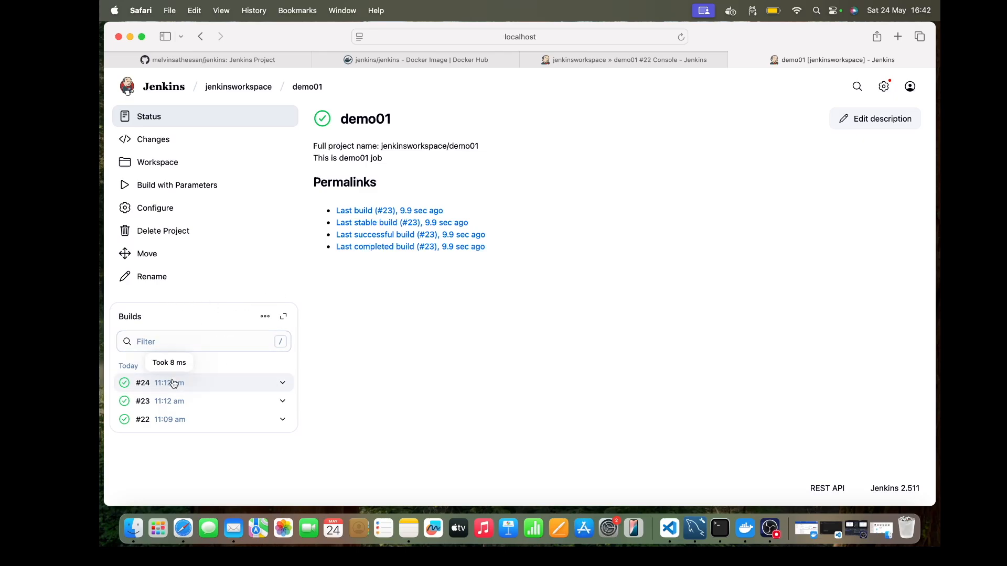
Step: Examine the WS-CLEANUP lines in build #22's console output and open demo01's workspace
{"action": "left_click", "coordinate": [631, 61]}
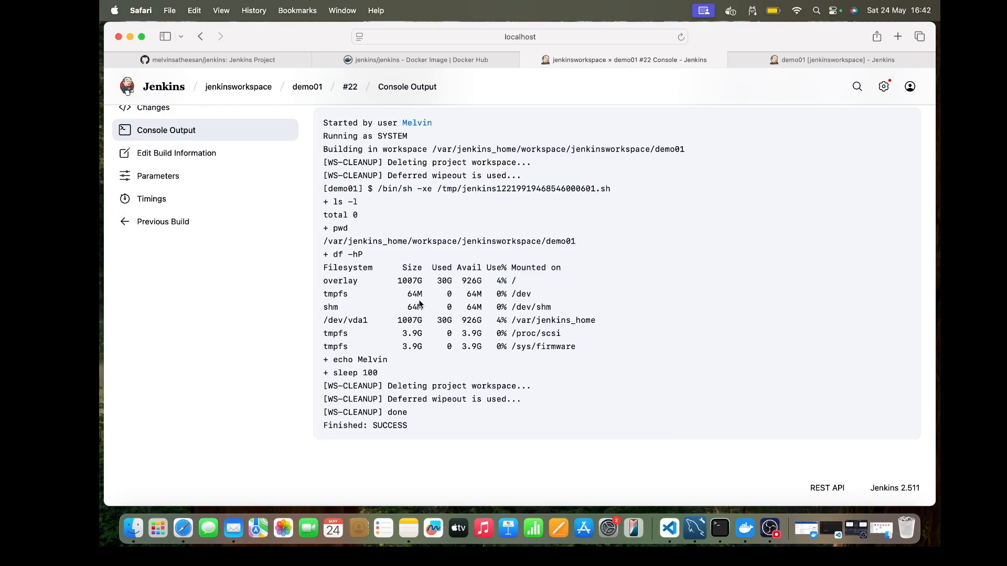
{"action": "left_click_drag", "start_coordinate": [324, 386], "coordinate": [509, 407]}
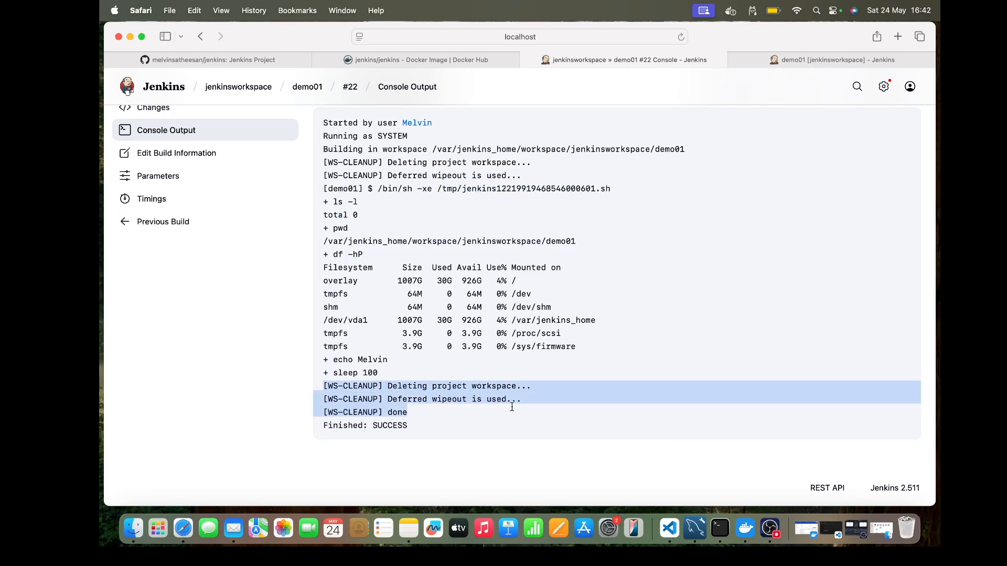
{"action": "scroll", "coordinate": [416, 423], "scroll_direction": "up", "scroll_amount": 1}
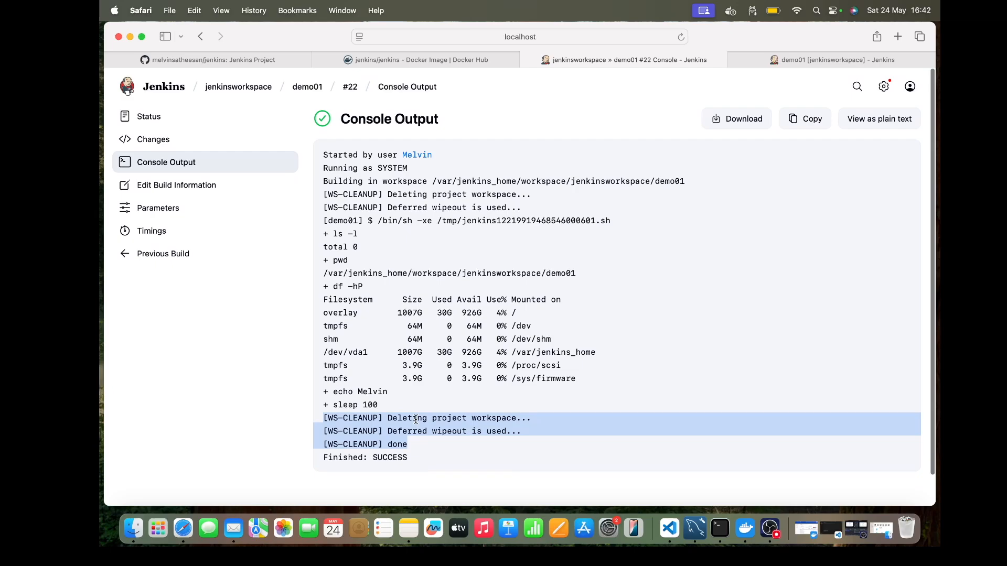
{"action": "left_click", "coordinate": [315, 90]}
{"action": "left_click", "coordinate": [181, 162]}
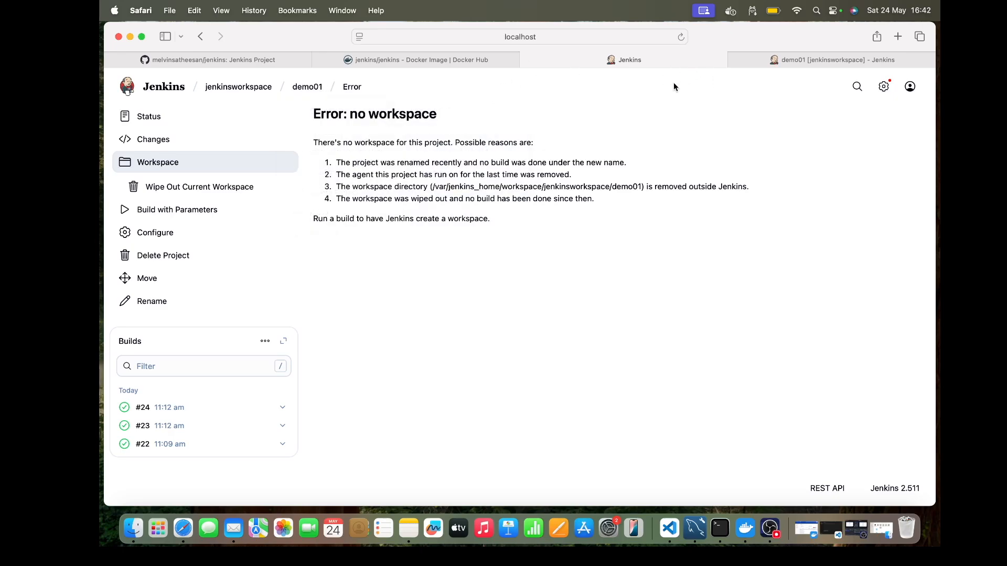
Step: Reopen the demo01 configuration and enable Execute concurrent builds if necessary
{"action": "left_click", "coordinate": [306, 89]}
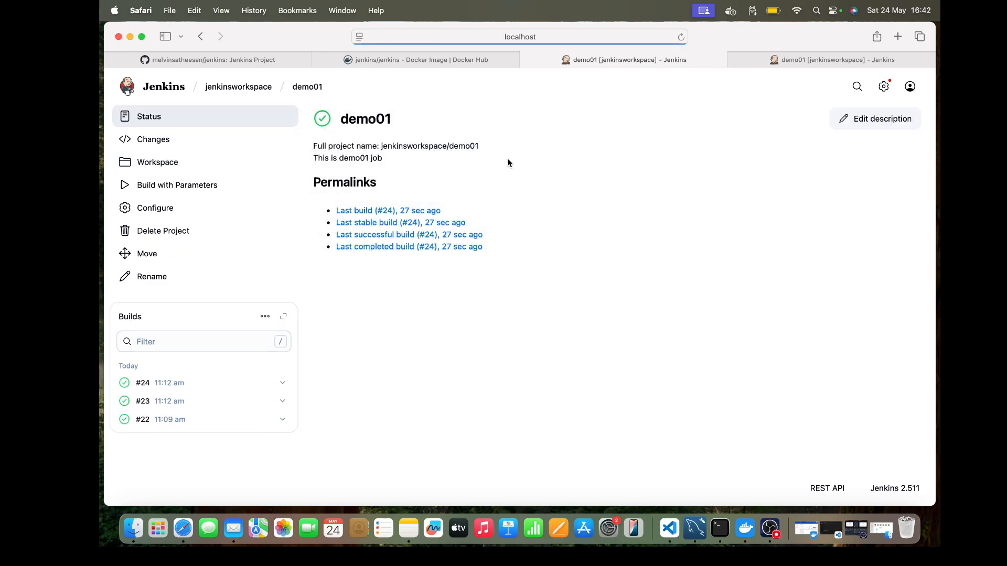
{"action": "left_click", "coordinate": [783, 60]}
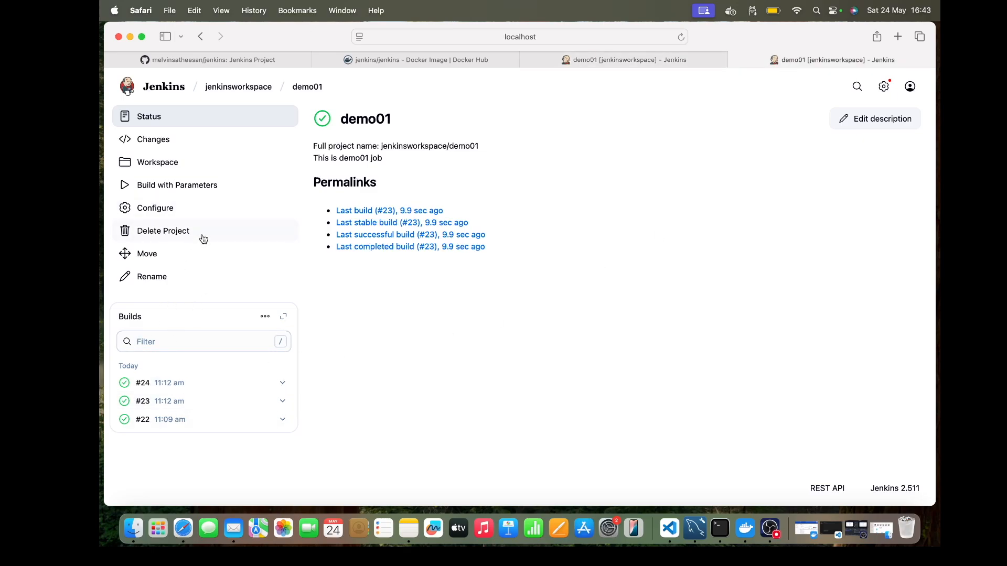
{"action": "left_click", "coordinate": [607, 61]}
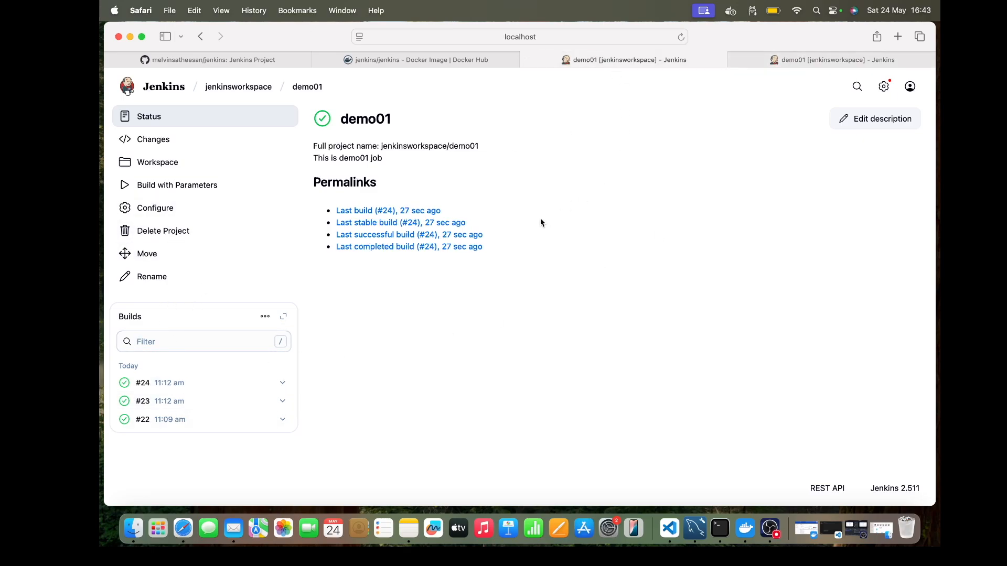
{"action": "left_click", "coordinate": [171, 208]}
{"action": "scroll", "coordinate": [461, 244], "scroll_direction": "down", "scroll_amount": 3}
{"action": "scroll", "coordinate": [461, 244], "scroll_direction": "down", "scroll_amount": 10}
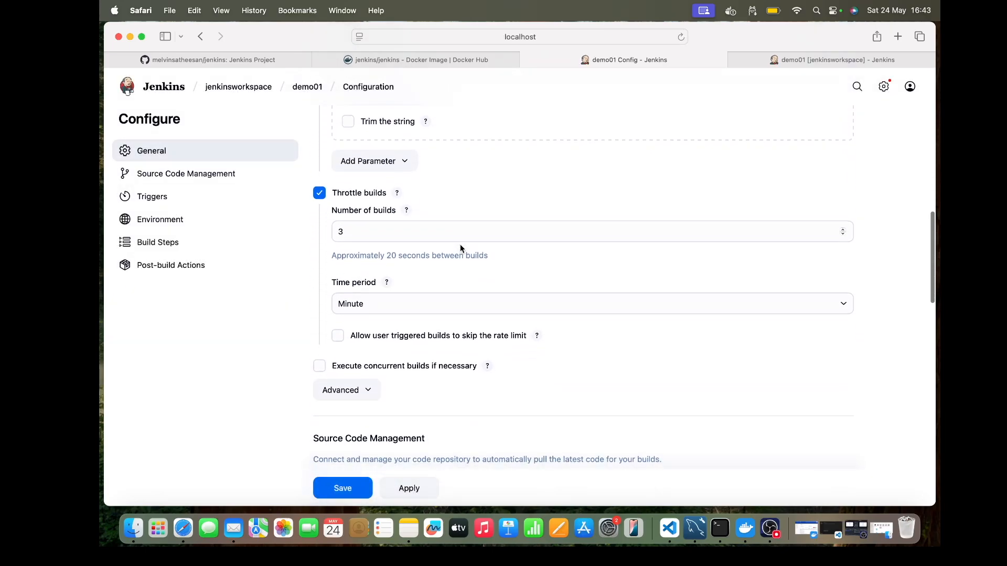
{"action": "scroll", "coordinate": [461, 243], "scroll_direction": "down", "scroll_amount": 1}
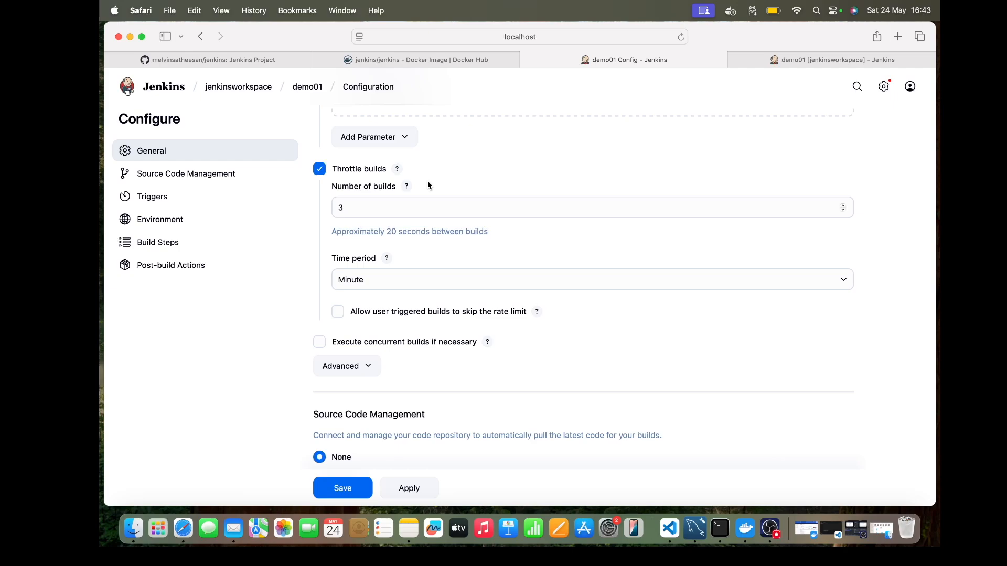
{"action": "scroll", "coordinate": [428, 184], "scroll_direction": "down", "scroll_amount": 3}
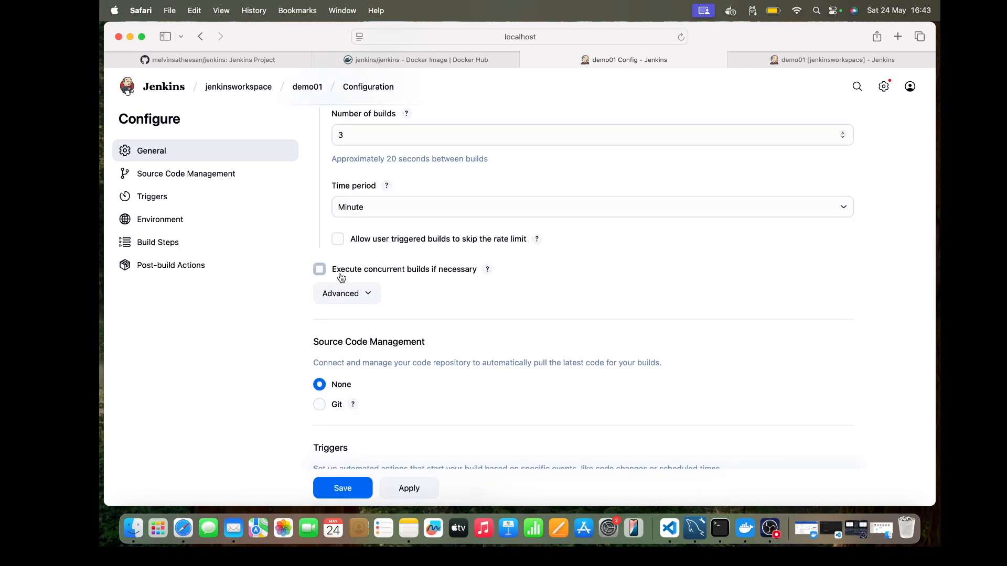
{"action": "left_click", "coordinate": [320, 269]}
{"action": "left_click", "coordinate": [374, 294]}
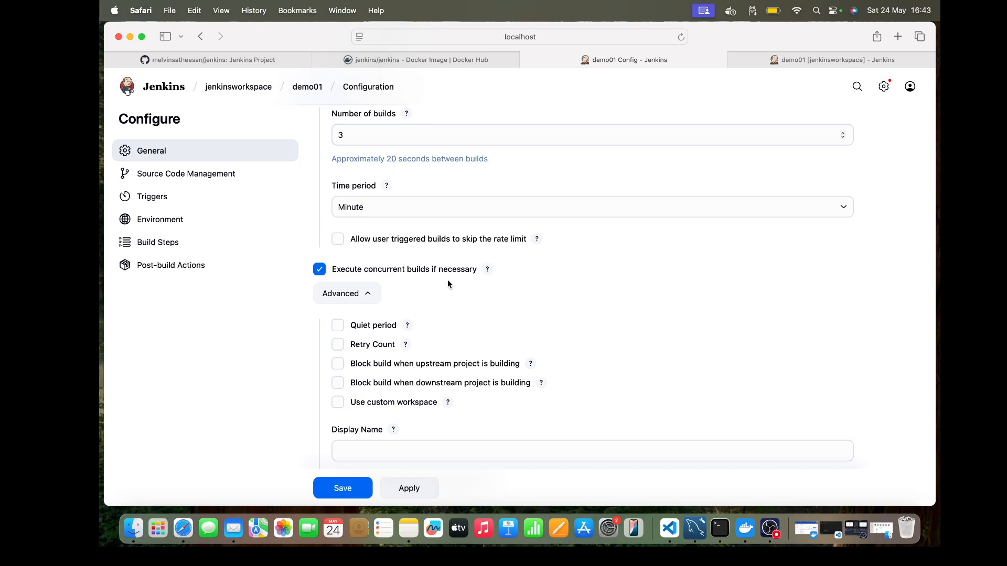
{"action": "left_click", "coordinate": [366, 294]}
{"action": "scroll", "coordinate": [443, 286], "scroll_direction": "down", "scroll_amount": 15}
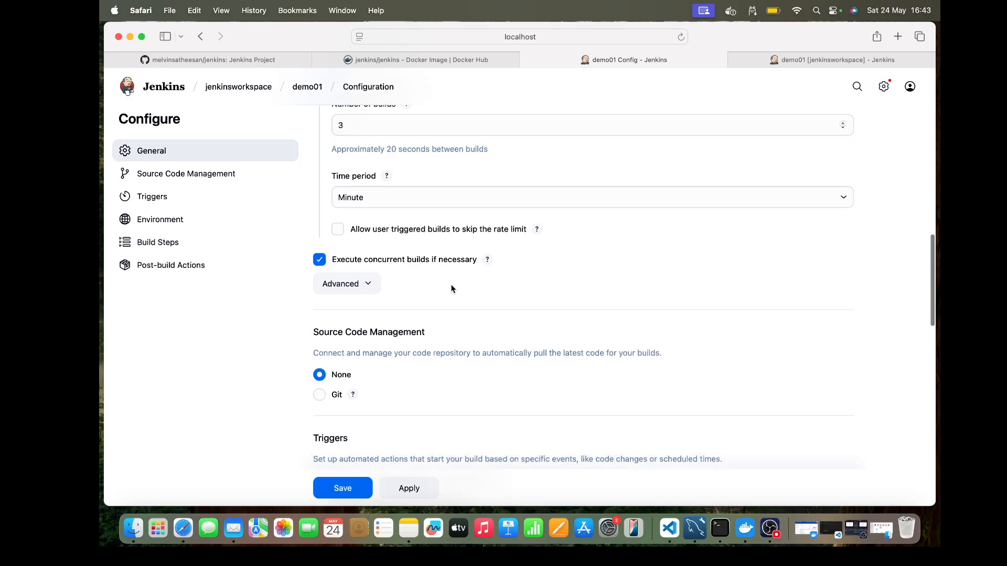
Step: Add the line "sleep 20;" to the Execute shell command and remove the echo "$NAME" > test.txt line
{"action": "left_click", "coordinate": [456, 288]}
{"action": "key", "text": "Return"}
{"action": "type", "text": "sle"}
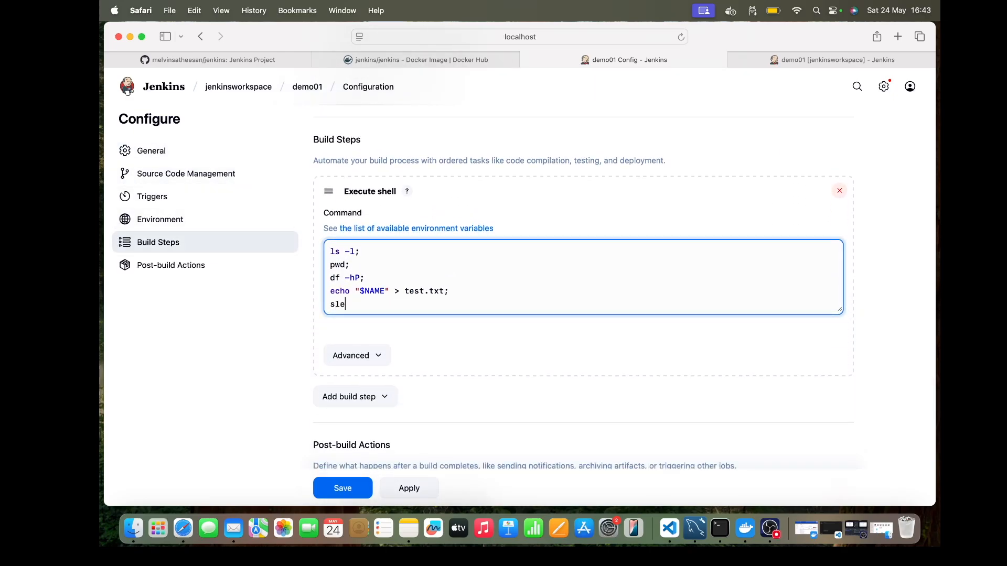
{"action": "type", "text": "ep 30;"}
{"action": "key", "text": "BackSpace"}
{"action": "key", "text": "BackSpace"}
{"action": "key", "text": "BackSpace"}
{"action": "type", "text": "20;"}
{"action": "left_click_drag", "start_coordinate": [448, 292], "coordinate": [315, 297]}
{"action": "key", "text": "BackSpace"}
{"action": "key", "text": "BackSpace"}
Step: Turn off This project is parameterized for demo01 and save the configuration
{"action": "scroll", "coordinate": [501, 273], "scroll_direction": "up", "scroll_amount": 15}
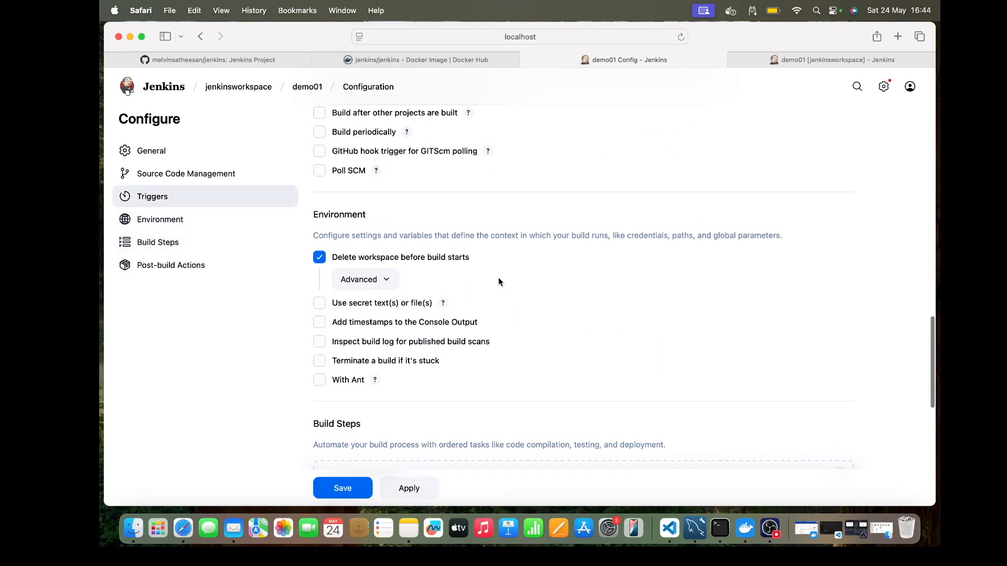
{"action": "scroll", "coordinate": [498, 282], "scroll_direction": "up", "scroll_amount": 10}
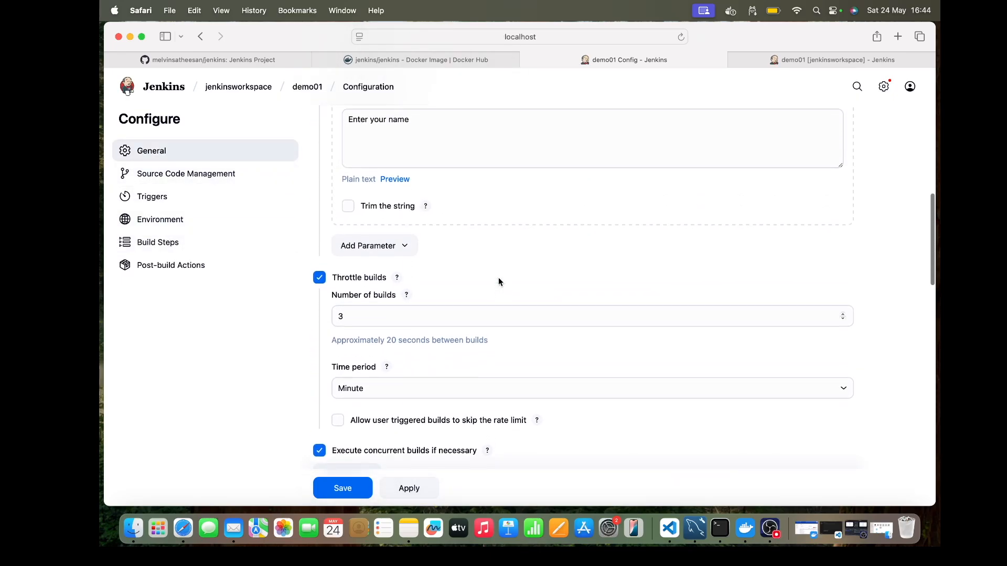
{"action": "scroll", "coordinate": [499, 281], "scroll_direction": "up", "scroll_amount": 5}
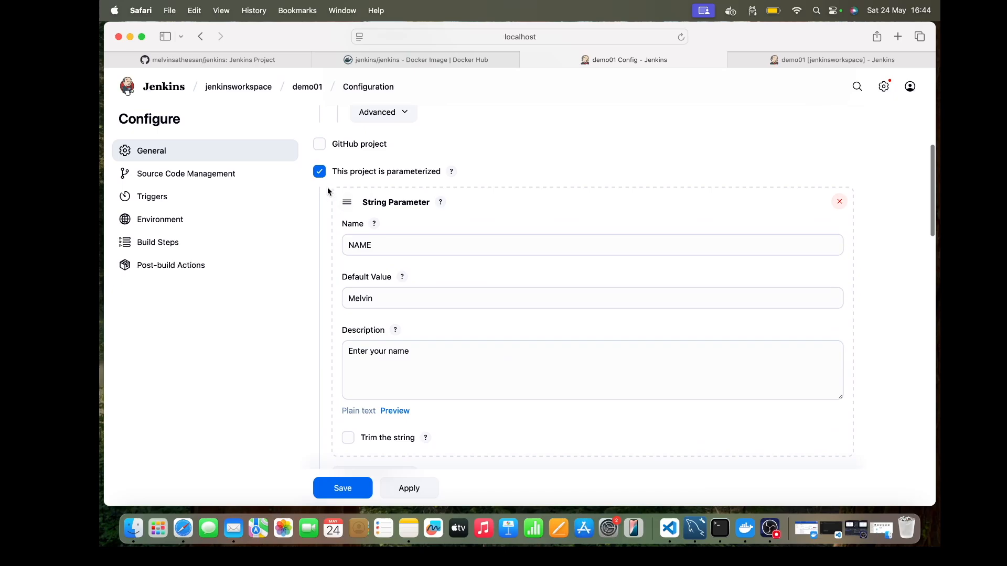
{"action": "left_click", "coordinate": [320, 173]}
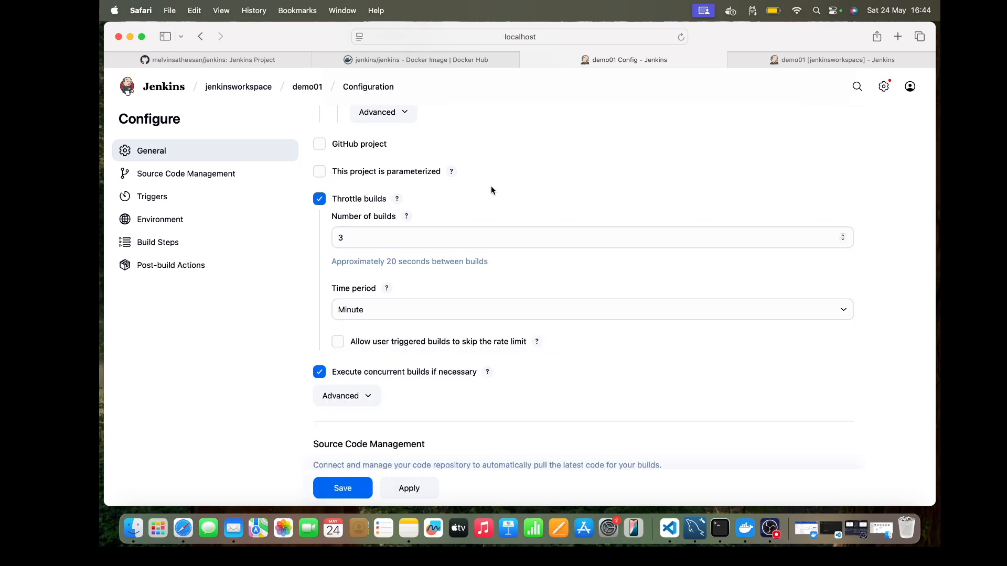
{"action": "scroll", "coordinate": [491, 185], "scroll_direction": "down", "scroll_amount": 15}
{"action": "left_click", "coordinate": [347, 437]}
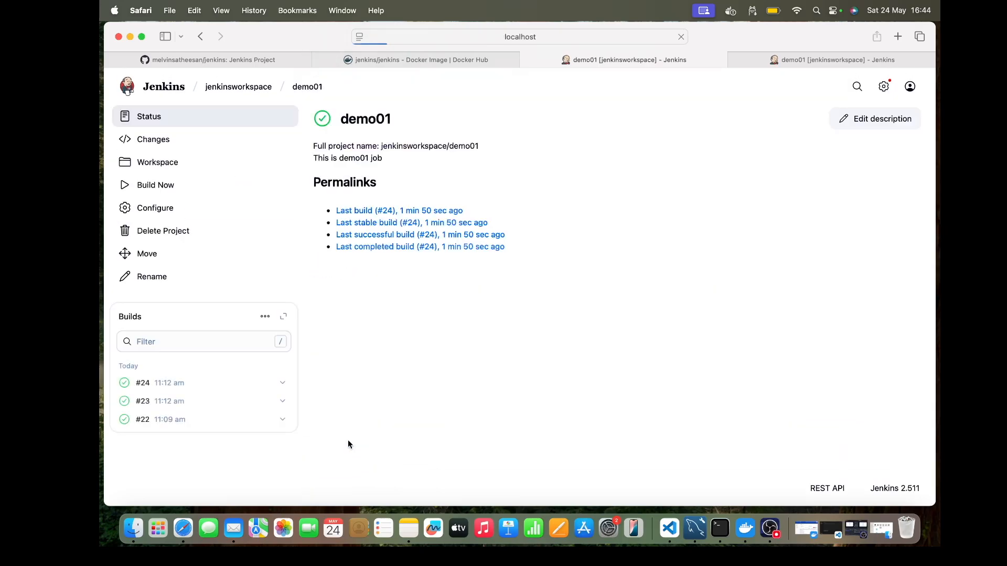
Step: Start three unparameterized demo01 builds in a row and view the pending and running entries in the build history
{"action": "left_click", "coordinate": [174, 185]}
{"action": "left_click", "coordinate": [174, 186]}
{"action": "left_click", "coordinate": [174, 186]}
{"action": "scroll", "coordinate": [382, 364], "scroll_direction": "down", "scroll_amount": 2}
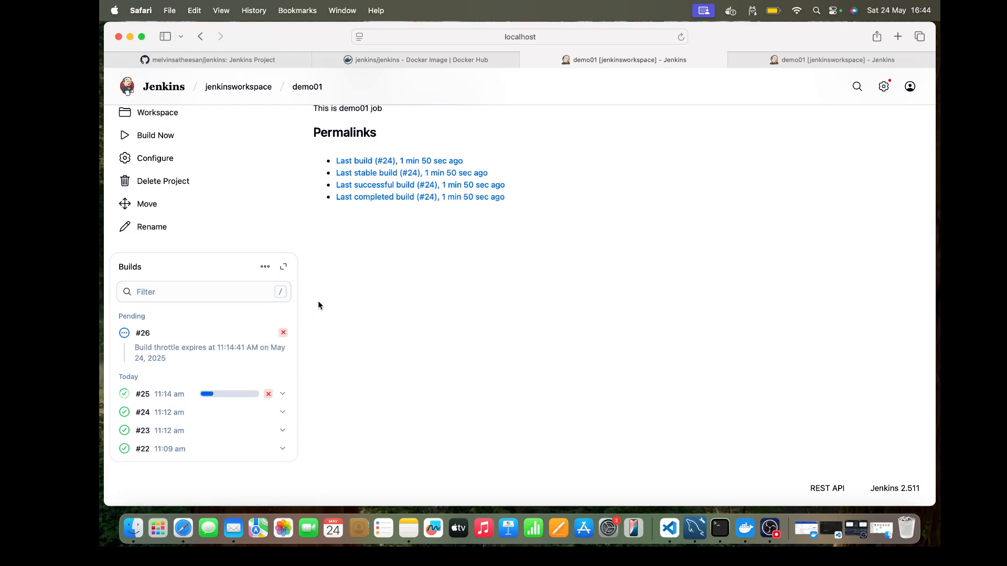
Step: Turn off Throttle builds in the demo01 configuration and save it
{"action": "left_click", "coordinate": [173, 159]}
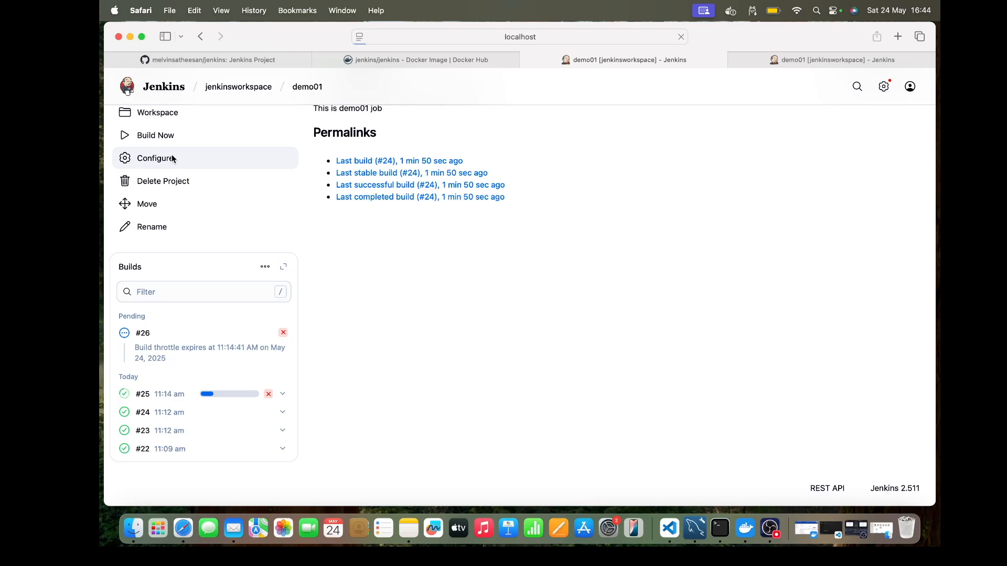
{"action": "scroll", "coordinate": [432, 261], "scroll_direction": "down", "scroll_amount": 4}
{"action": "scroll", "coordinate": [432, 261], "scroll_direction": "down", "scroll_amount": 3}
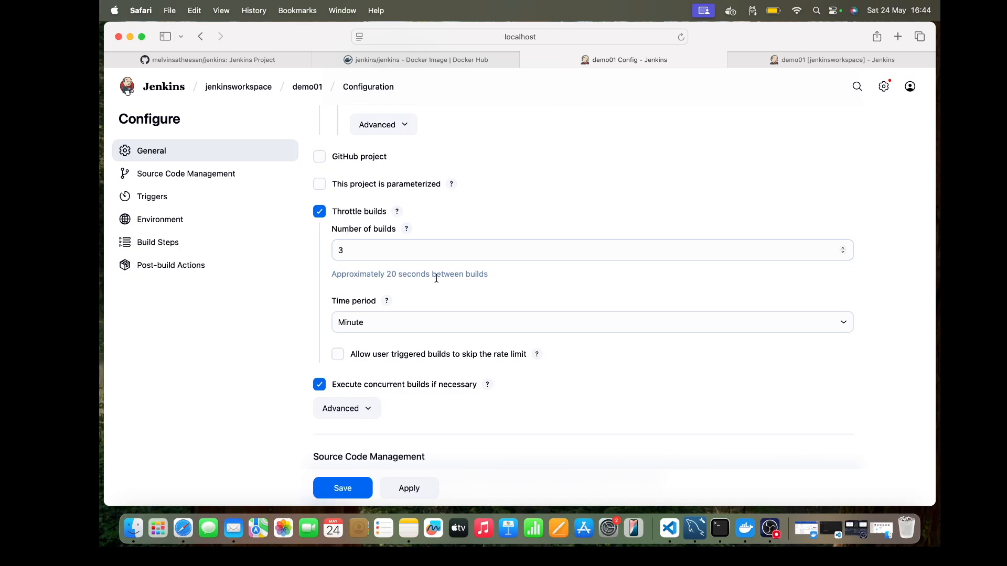
{"action": "left_click", "coordinate": [320, 213]}
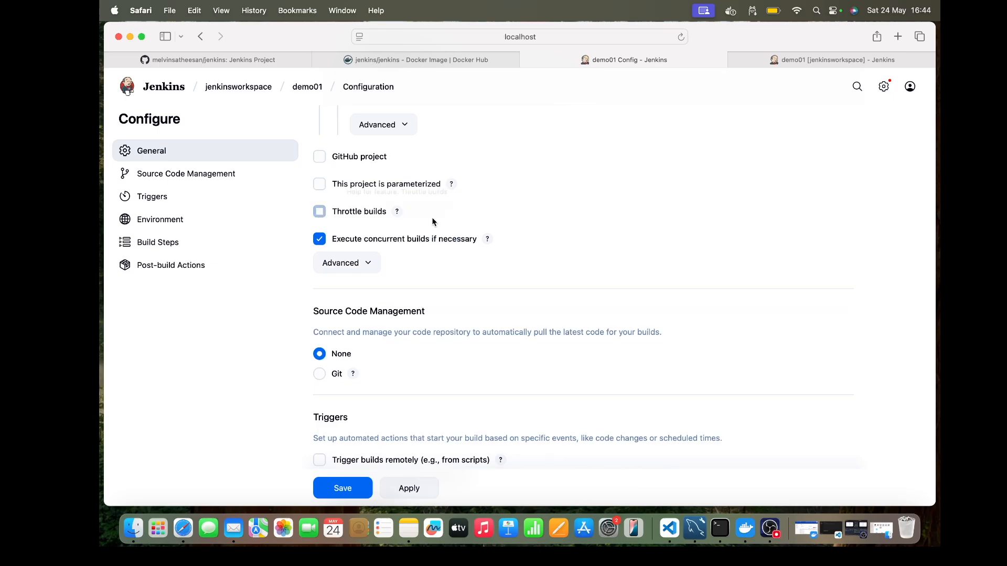
{"action": "left_click", "coordinate": [338, 487]}
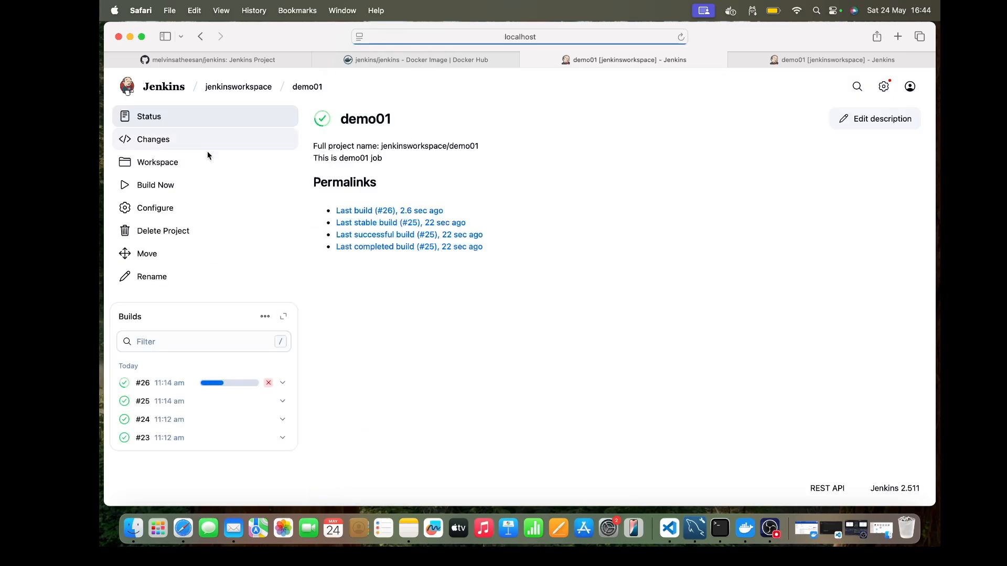
Step: Start two more demo01 builds in a row and view them in the build history
{"action": "left_click", "coordinate": [186, 187]}
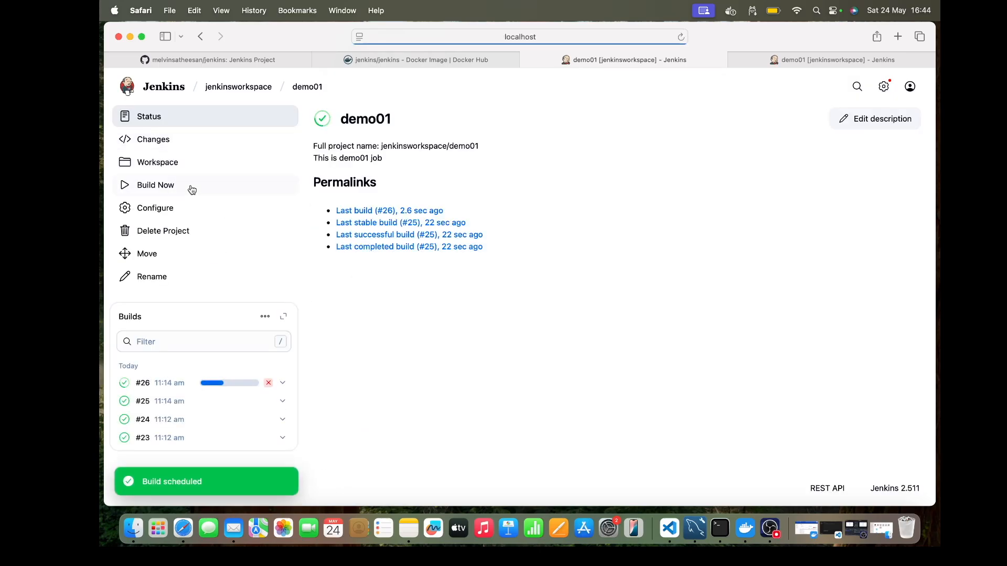
{"action": "left_click", "coordinate": [188, 187]}
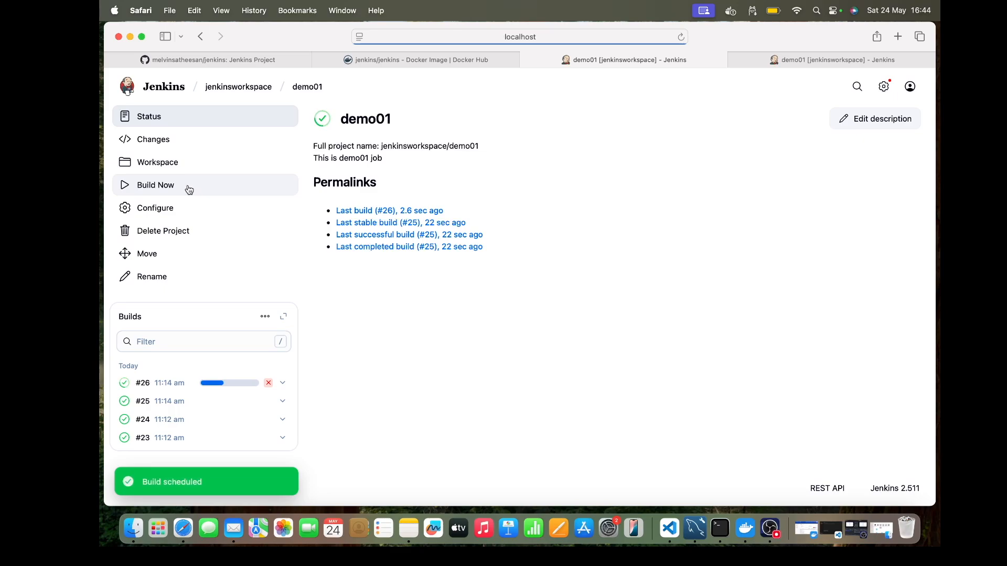
{"action": "scroll", "coordinate": [467, 402], "scroll_direction": "down", "scroll_amount": 2}
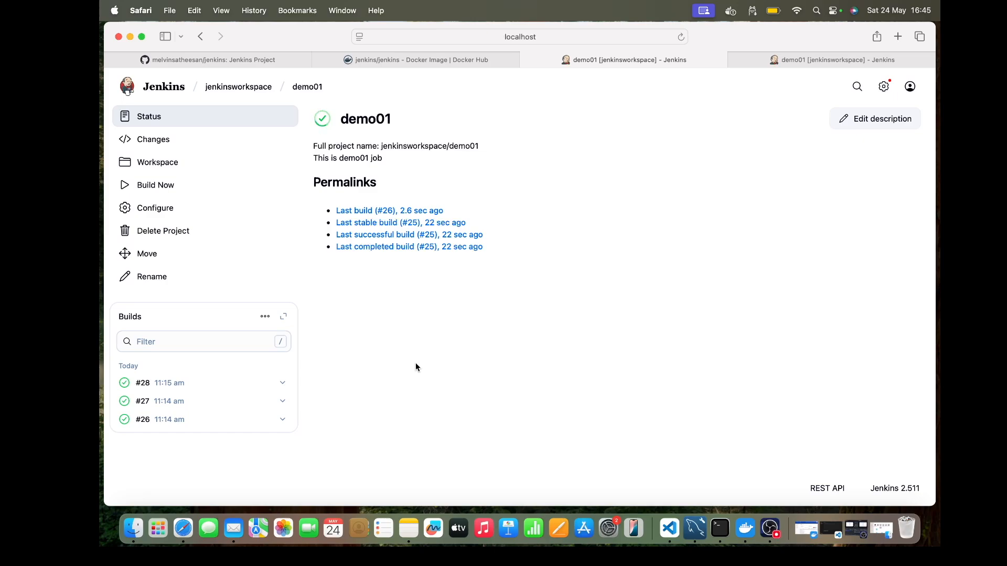
Step: Open the demo01 configuration and review its Source Code Management, Triggers, Environment, Build Steps and Post-build Actions sections
{"action": "left_click", "coordinate": [163, 209]}
{"action": "scroll", "coordinate": [449, 262], "scroll_direction": "down", "scroll_amount": 5}
{"action": "scroll", "coordinate": [449, 264], "scroll_direction": "down", "scroll_amount": 5}
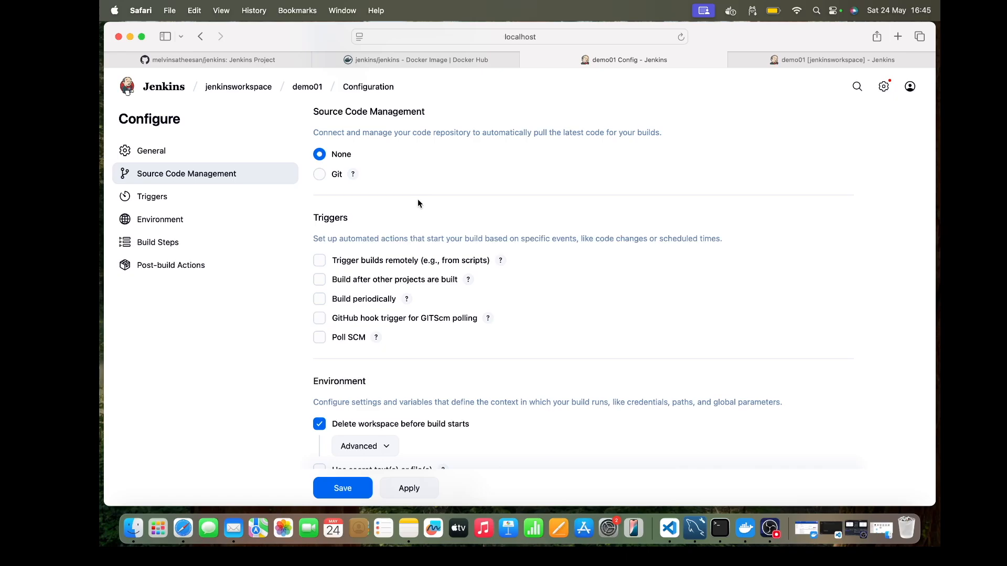
{"action": "scroll", "coordinate": [418, 201], "scroll_direction": "down", "scroll_amount": 5}
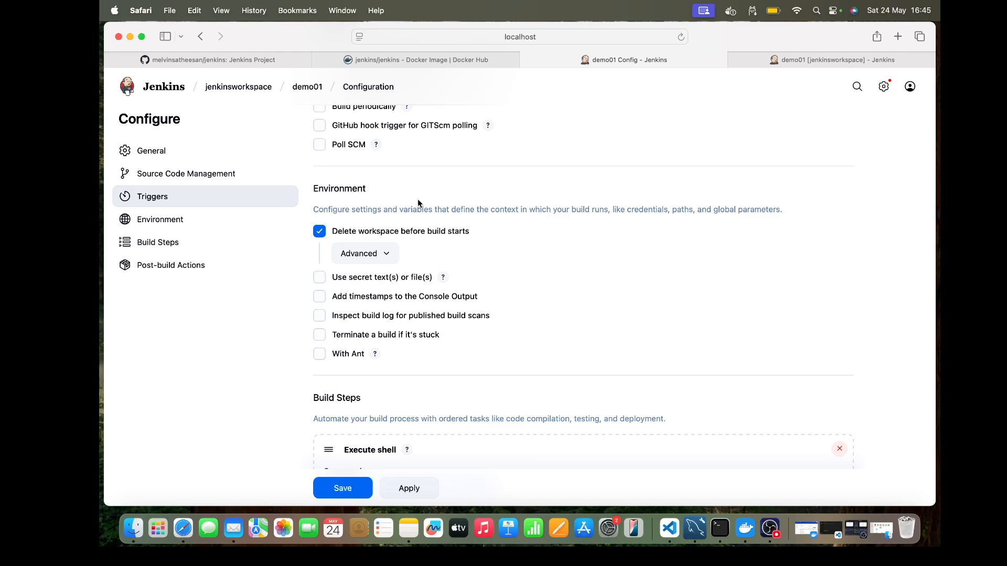
{"action": "scroll", "coordinate": [417, 199], "scroll_direction": "down", "scroll_amount": 3}
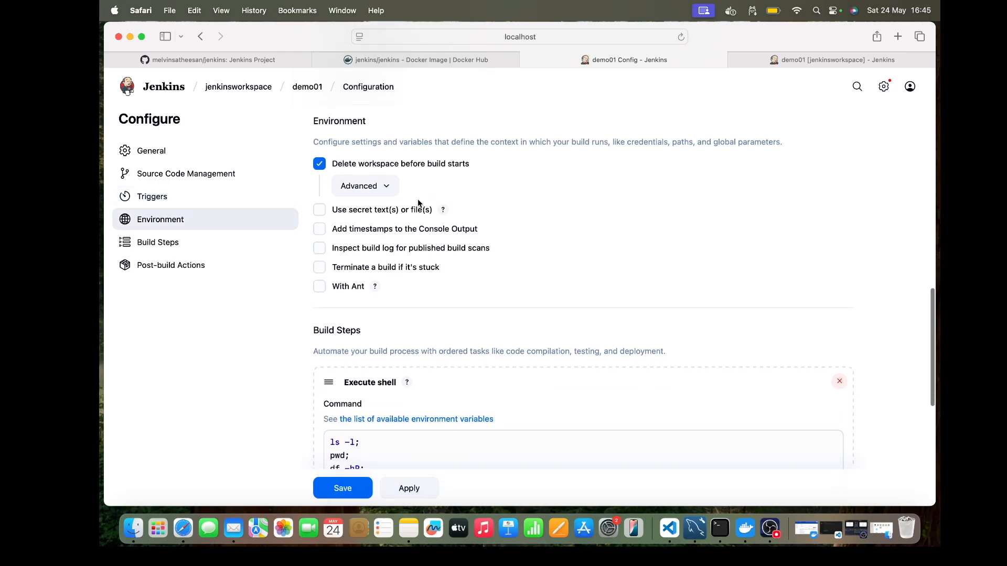
{"action": "scroll", "coordinate": [417, 200], "scroll_direction": "down", "scroll_amount": 4}
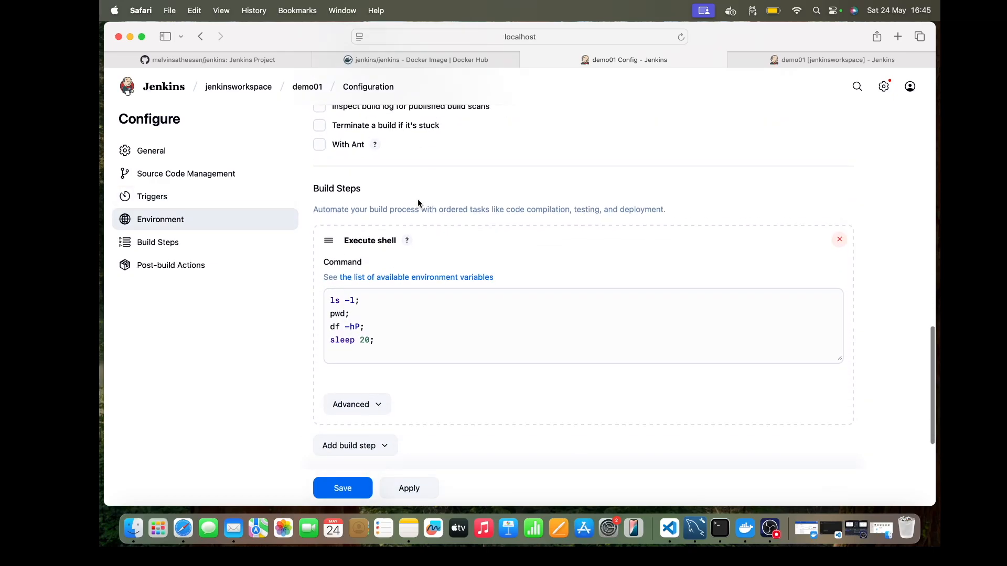
{"action": "scroll", "coordinate": [418, 200], "scroll_direction": "down", "scroll_amount": 4}
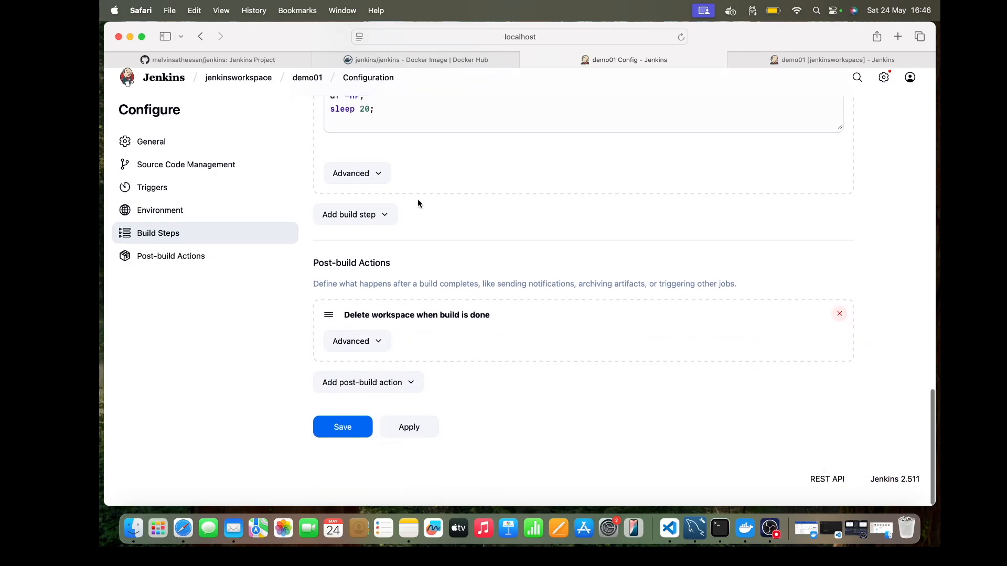
{"action": "scroll", "coordinate": [417, 199], "scroll_direction": "up", "scroll_amount": 15}
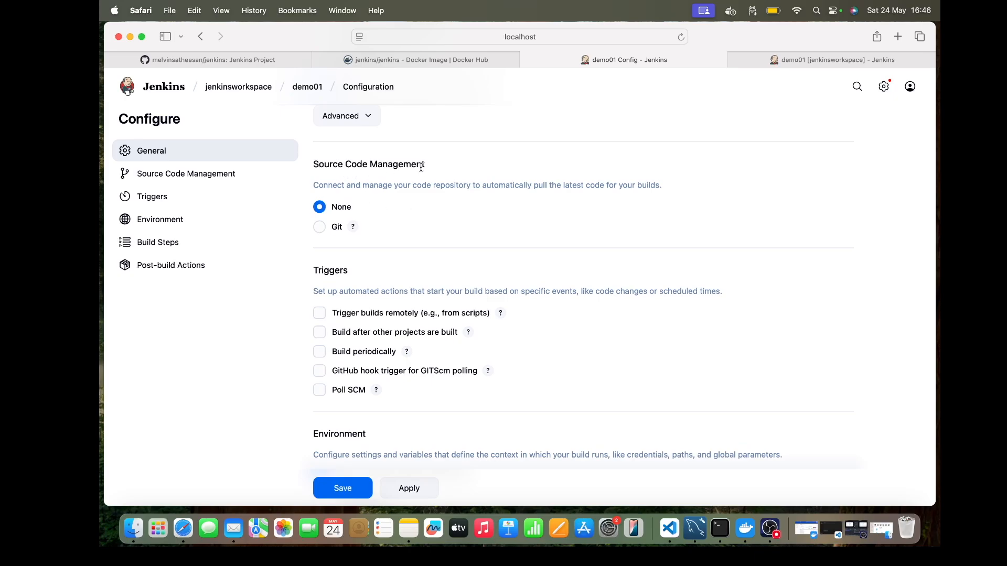
{"action": "scroll", "coordinate": [524, 239], "scroll_direction": "down", "scroll_amount": 10}
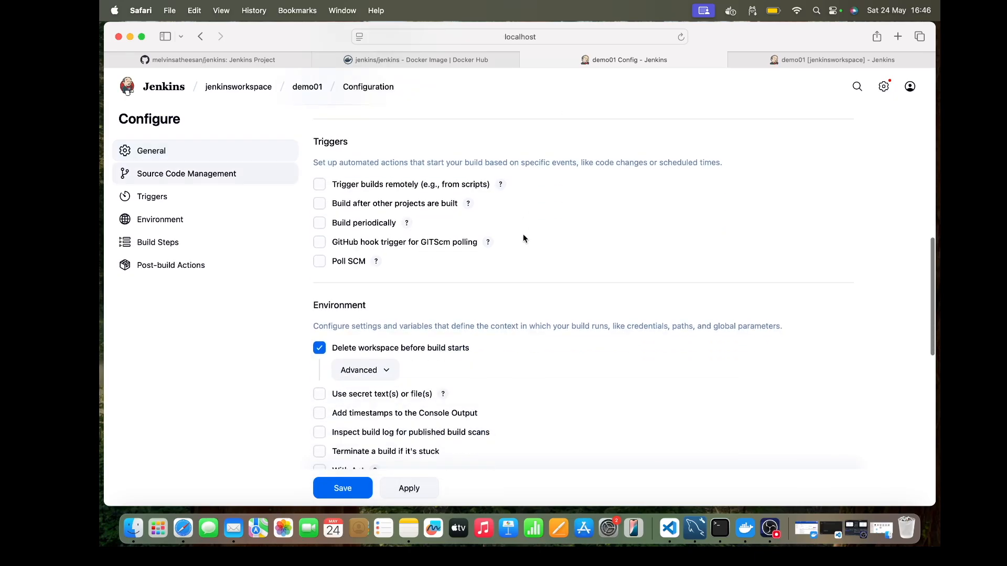
{"action": "scroll", "coordinate": [523, 239], "scroll_direction": "down", "scroll_amount": 2}
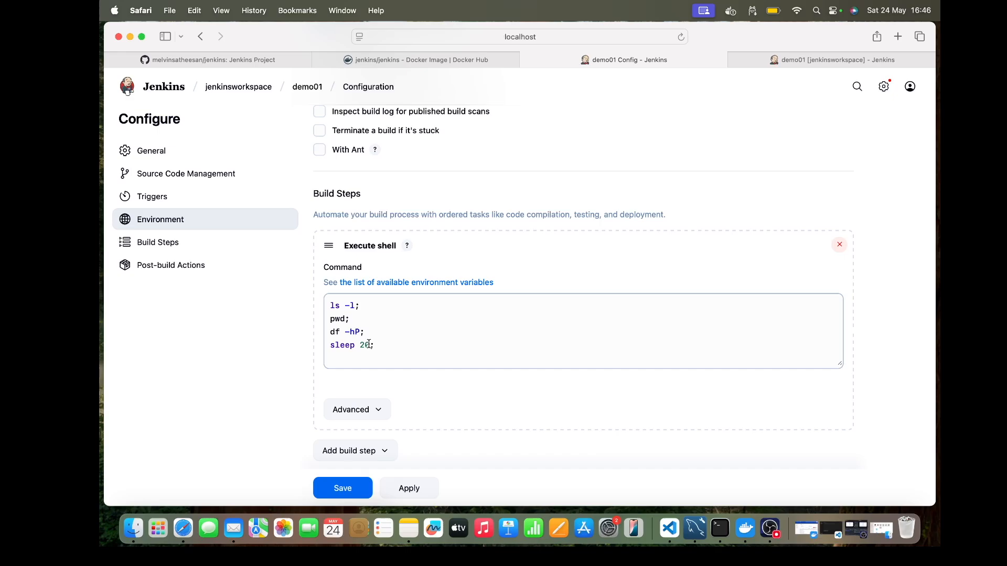
{"action": "scroll", "coordinate": [369, 345], "scroll_direction": "up", "scroll_amount": 5}
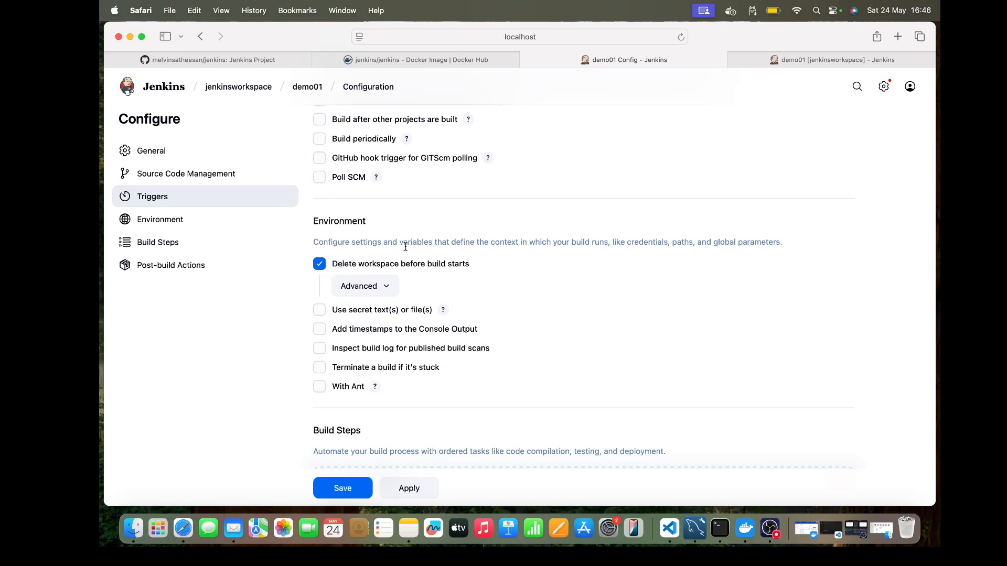
{"action": "left_click", "coordinate": [320, 264]}
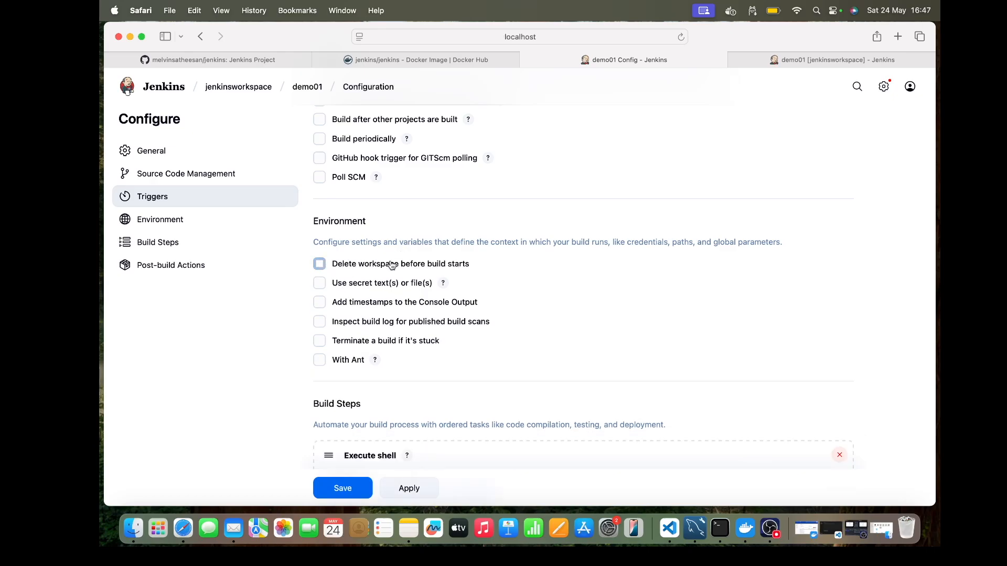
{"action": "scroll", "coordinate": [565, 219], "scroll_direction": "up", "scroll_amount": 5}
{"action": "scroll", "coordinate": [565, 219], "scroll_direction": "up", "scroll_amount": 4}
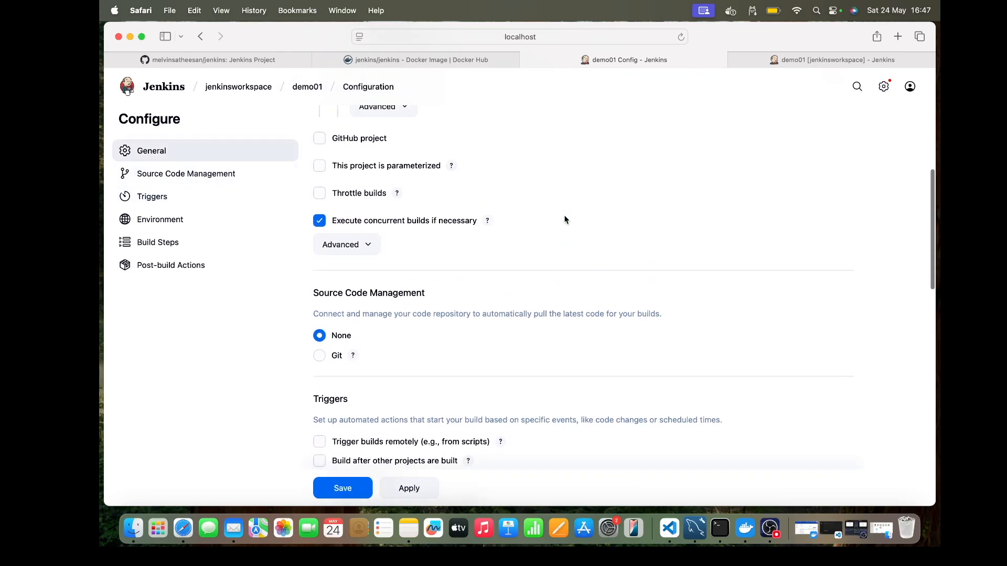
{"action": "scroll", "coordinate": [565, 219], "scroll_direction": "down", "scroll_amount": 3}
{"action": "scroll", "coordinate": [565, 220], "scroll_direction": "down", "scroll_amount": 1}
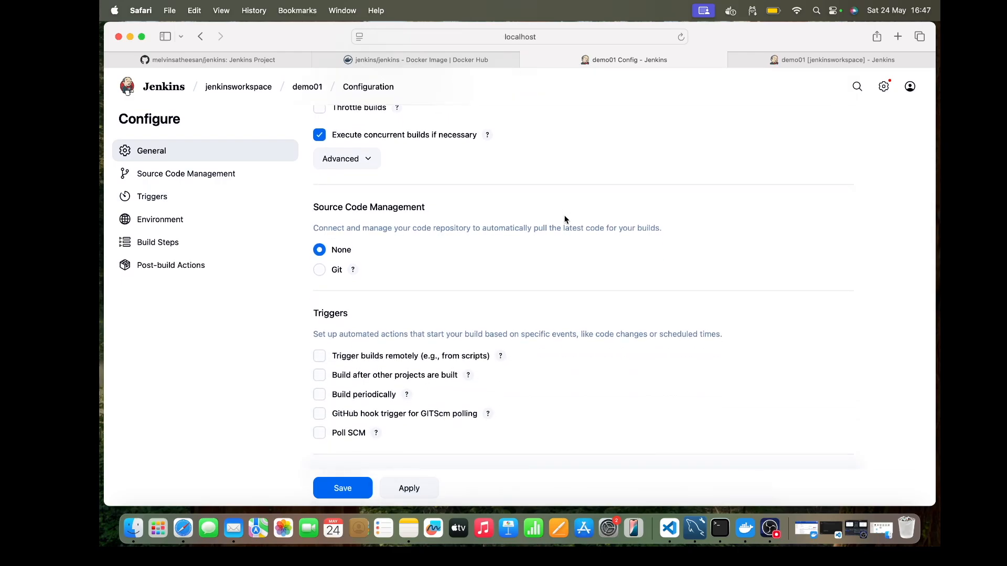
{"action": "scroll", "coordinate": [565, 220], "scroll_direction": "down", "scroll_amount": 10}
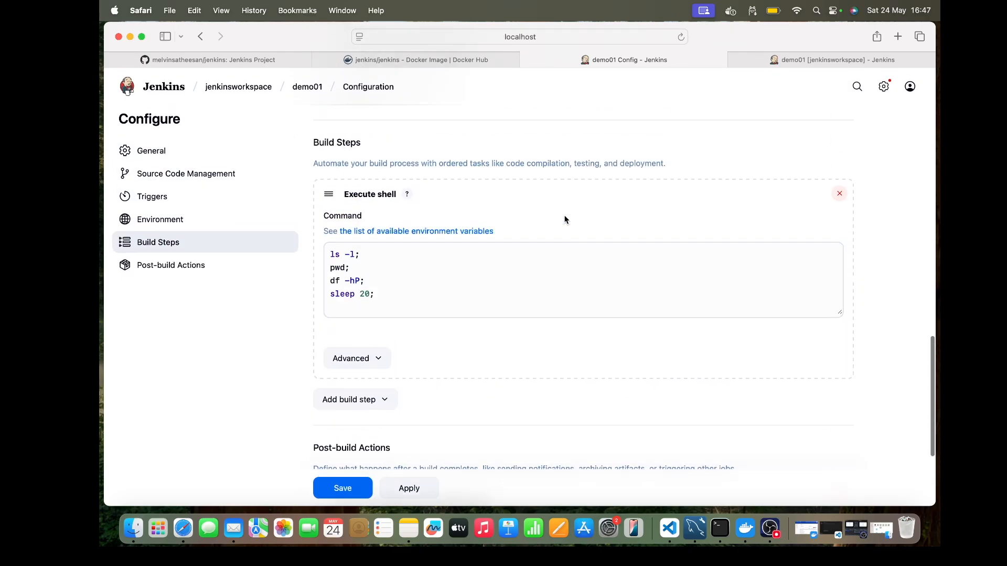
{"action": "scroll", "coordinate": [566, 220], "scroll_direction": "up", "scroll_amount": 4}
{"action": "left_click", "coordinate": [343, 181]}
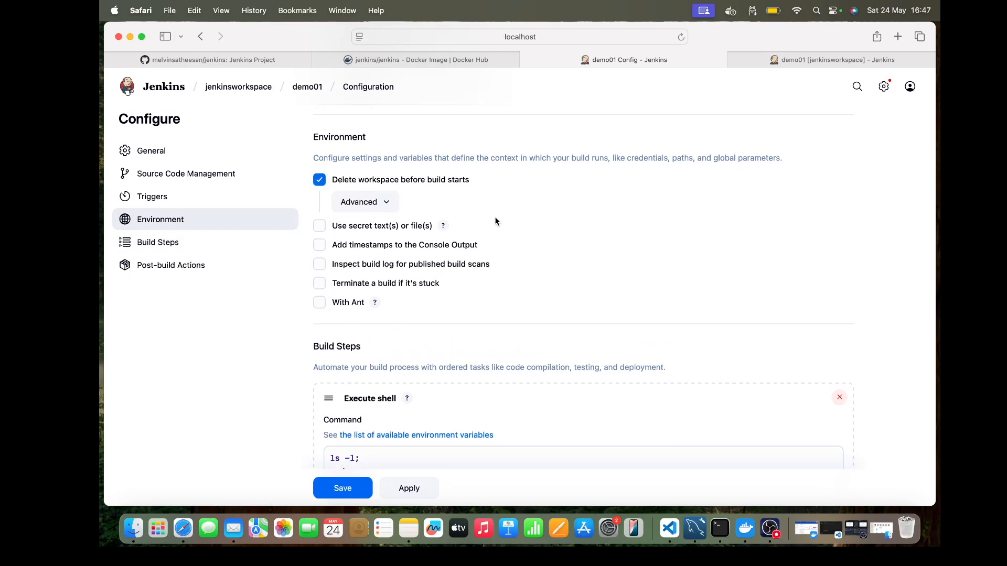
Step: Remove the Delete workspace when build is done post-build action from demo01 and save the configuration
{"action": "scroll", "coordinate": [496, 221], "scroll_direction": "down", "scroll_amount": 10}
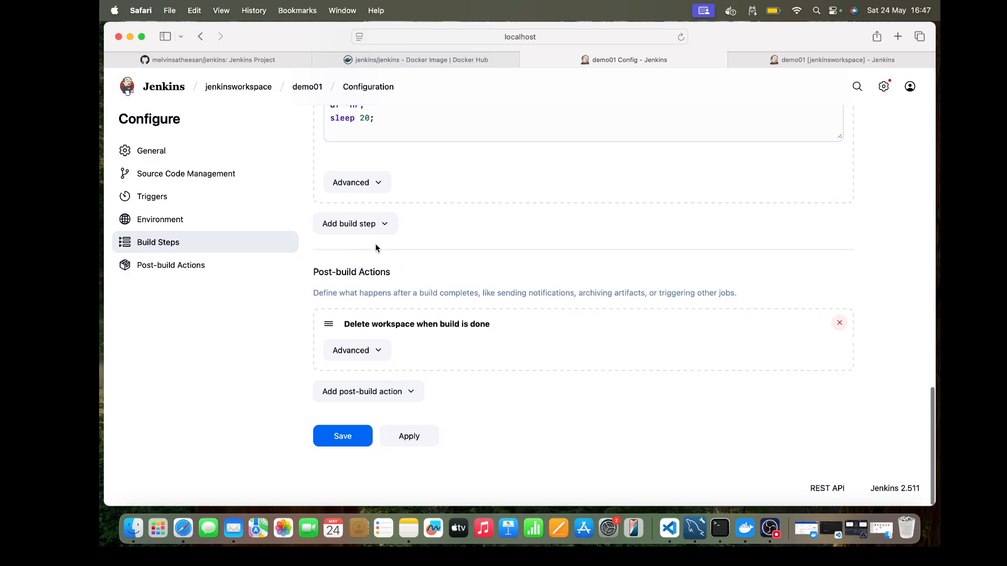
{"action": "left_click", "coordinate": [839, 323]}
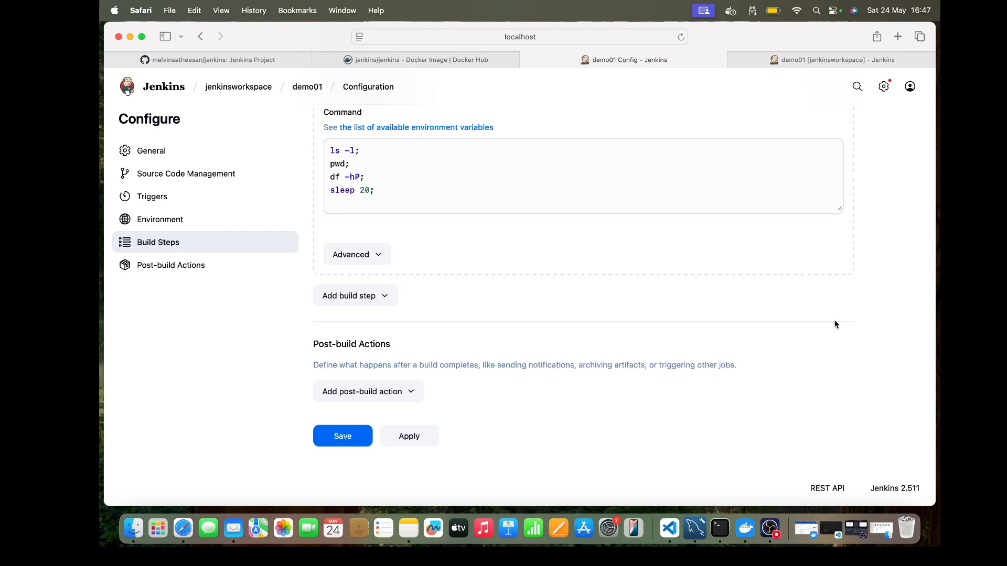
{"action": "left_click", "coordinate": [333, 441]}
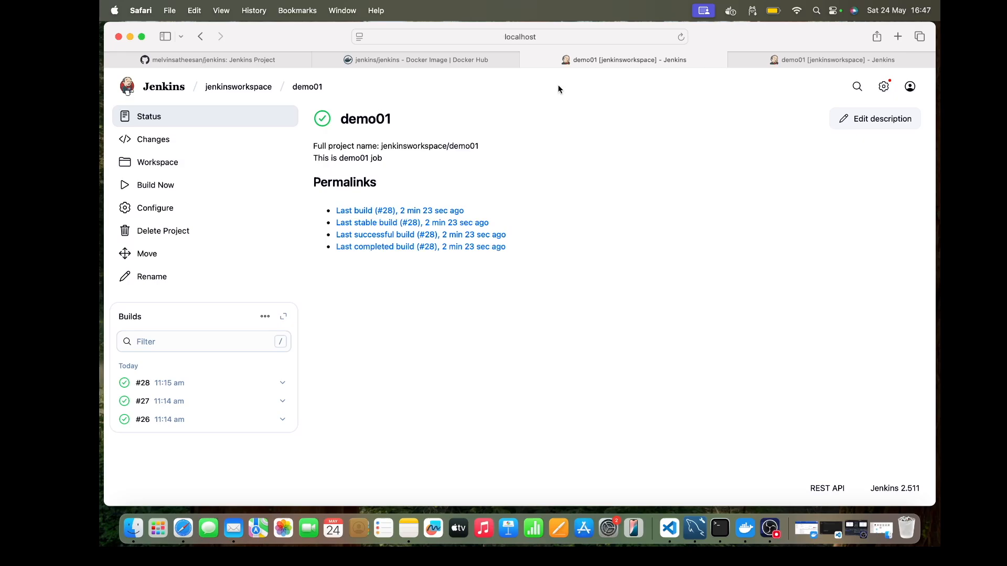
Step: Switch to the private jenkins repository on GitHub and view its HTTPS clone options
{"action": "left_click", "coordinate": [801, 62]}
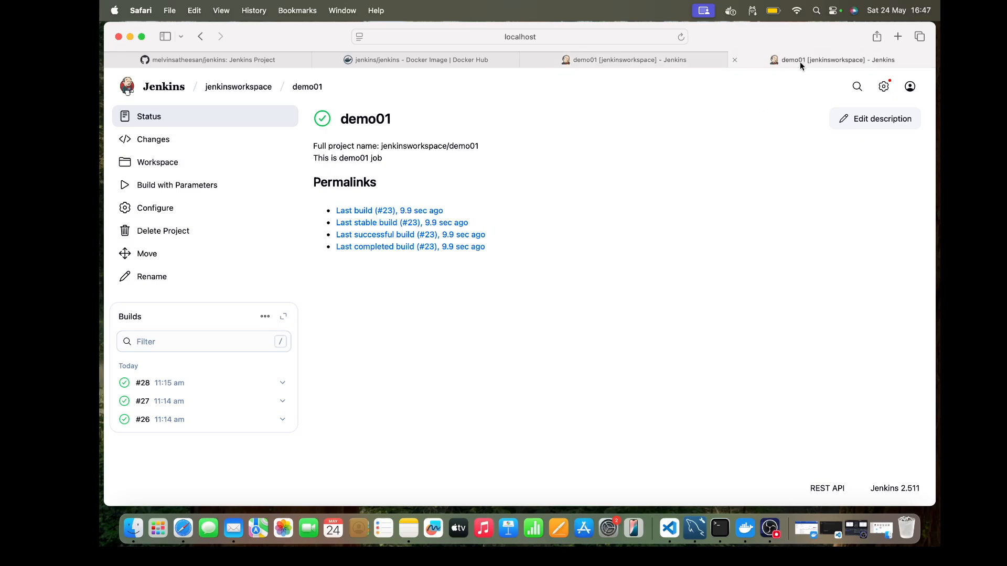
{"action": "left_click", "coordinate": [273, 58]}
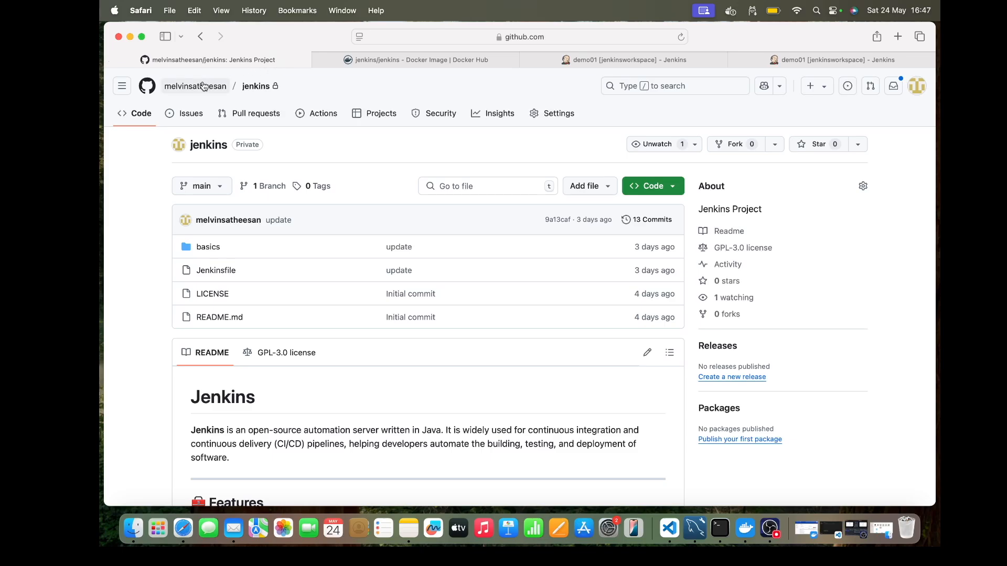
{"action": "mouse_move", "coordinate": [201, 95]}
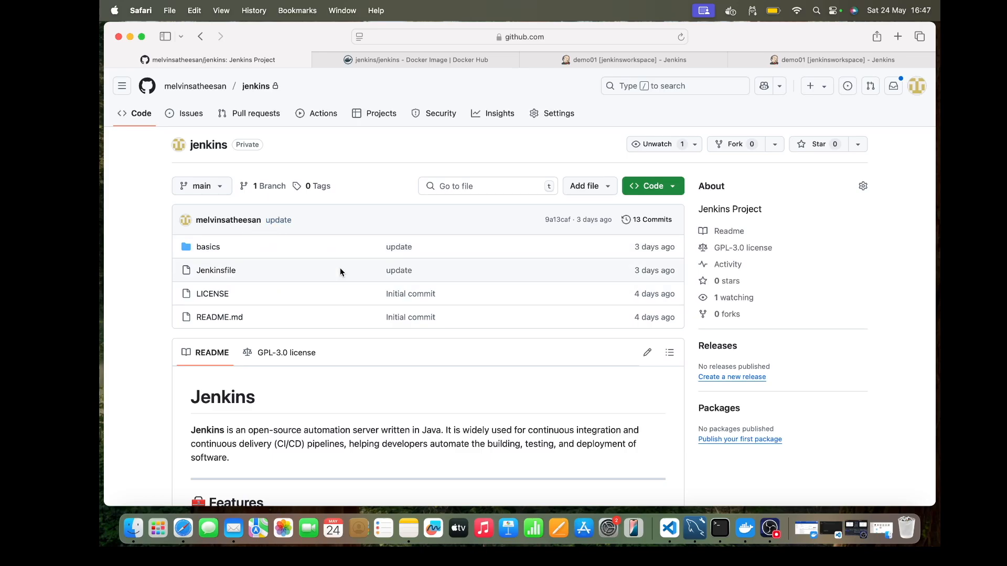
{"action": "left_click", "coordinate": [669, 192]}
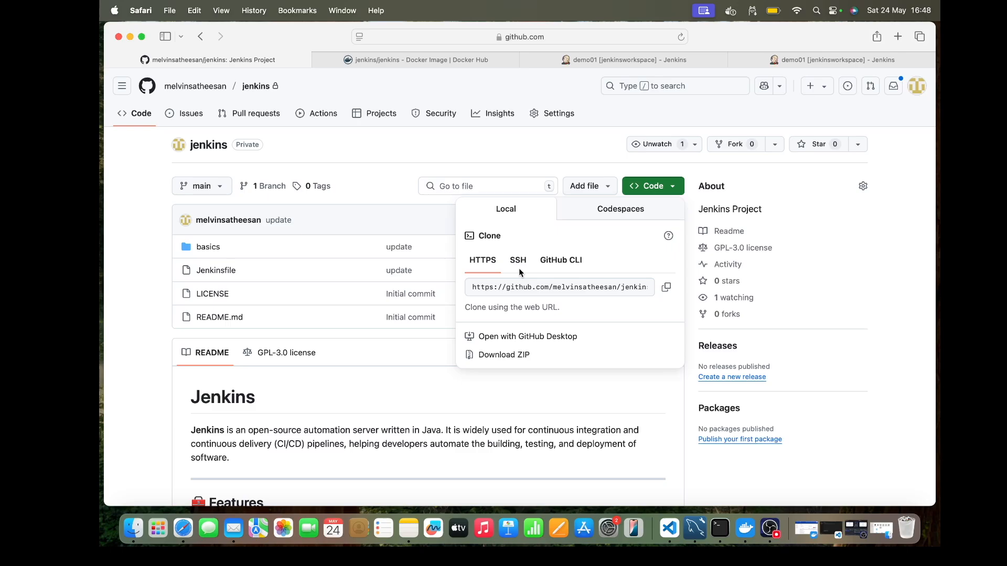
{"action": "left_click", "coordinate": [404, 150]}
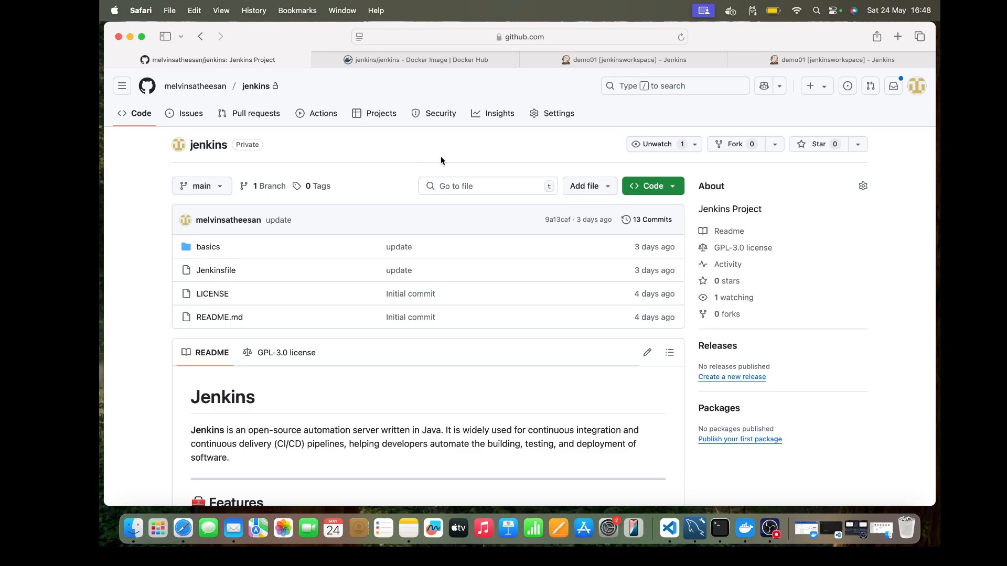
Step: Open the classic personal access tokens list in the GitHub account's developer settings
{"action": "left_click", "coordinate": [917, 87]}
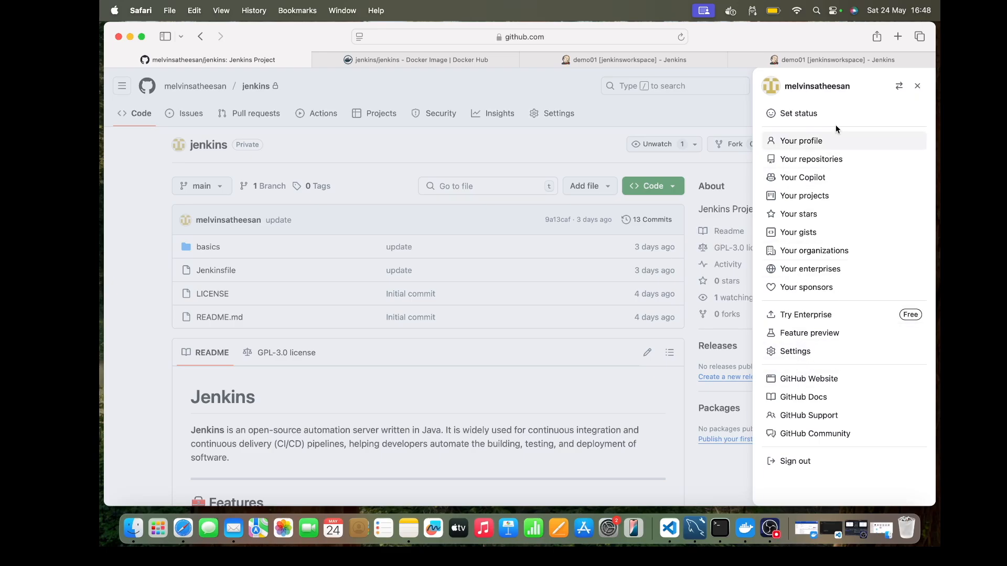
{"action": "left_click", "coordinate": [783, 360]}
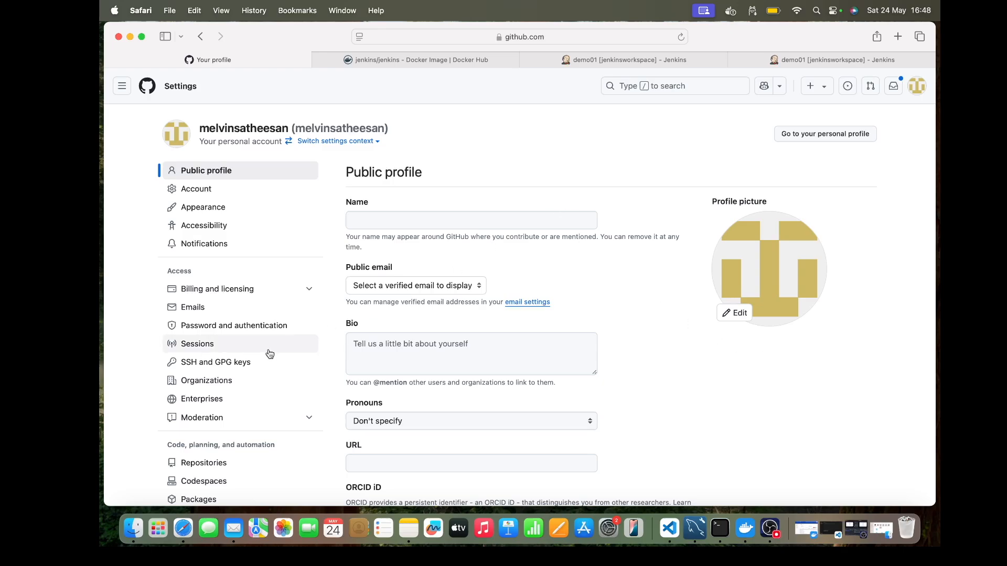
{"action": "scroll", "coordinate": [270, 353], "scroll_direction": "down", "scroll_amount": 10}
{"action": "left_click", "coordinate": [235, 438]}
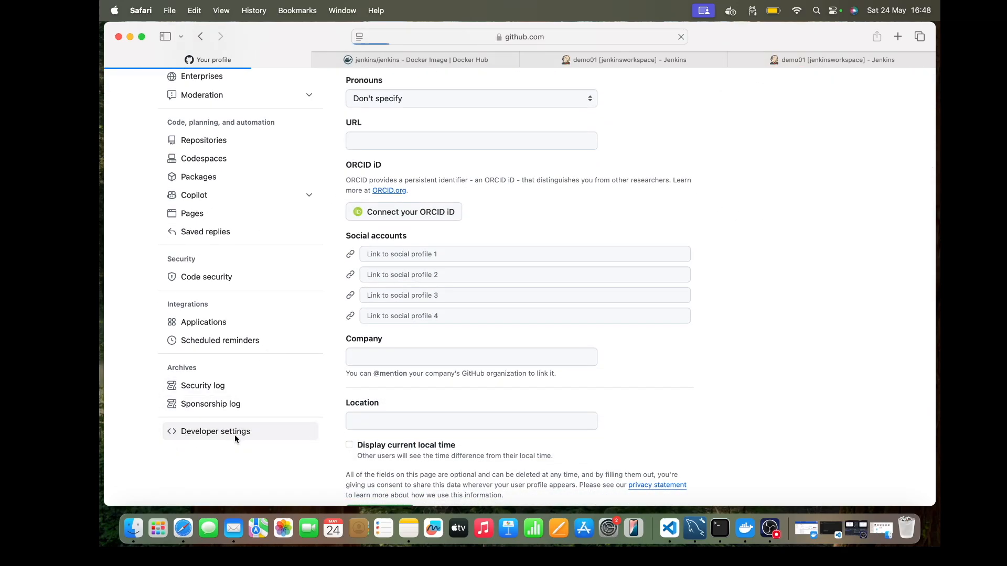
{"action": "left_click", "coordinate": [269, 164]}
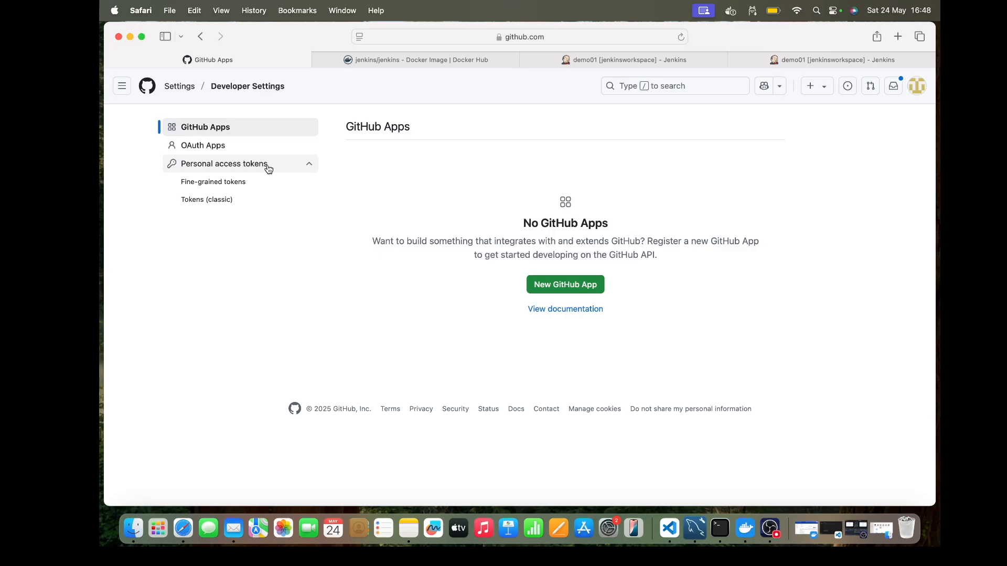
{"action": "left_click", "coordinate": [240, 202]}
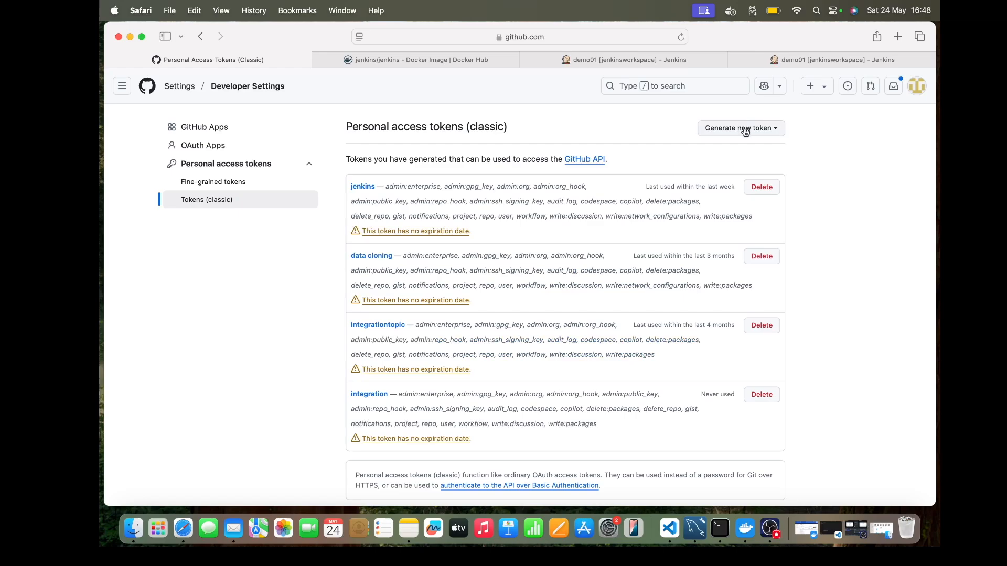
Step: Start a new classic personal access token with the note kkjhdsjkfhdjk, review its expiration and scope options, and cancel it
{"action": "left_click", "coordinate": [745, 131]}
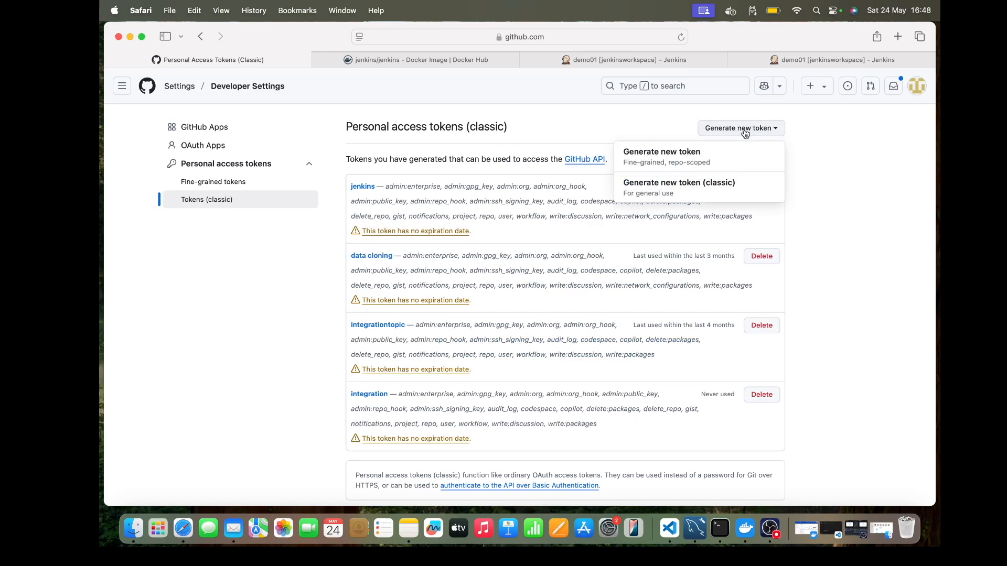
{"action": "left_click", "coordinate": [701, 188]}
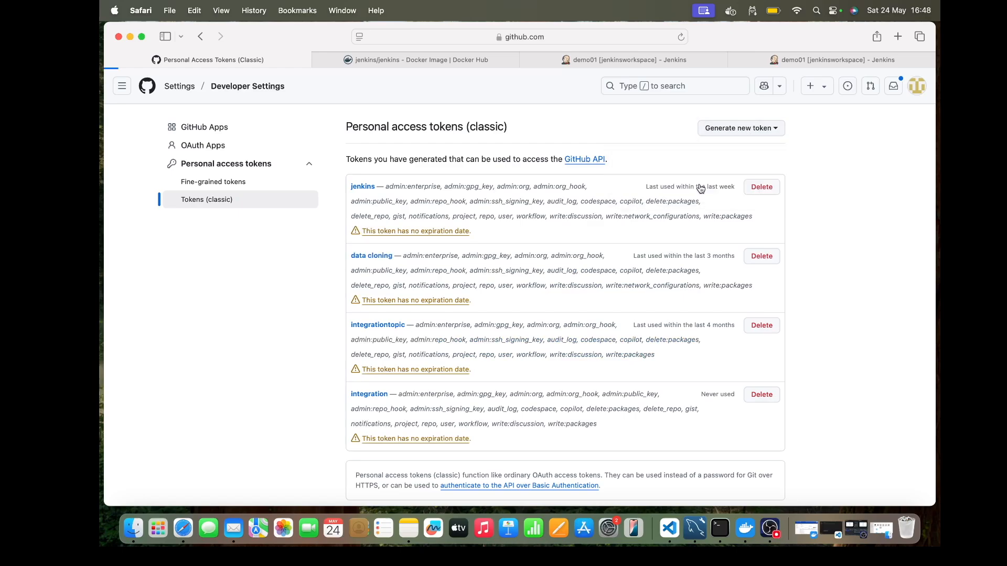
{"action": "type", "text": "kkjhdsjkfhdjk"}
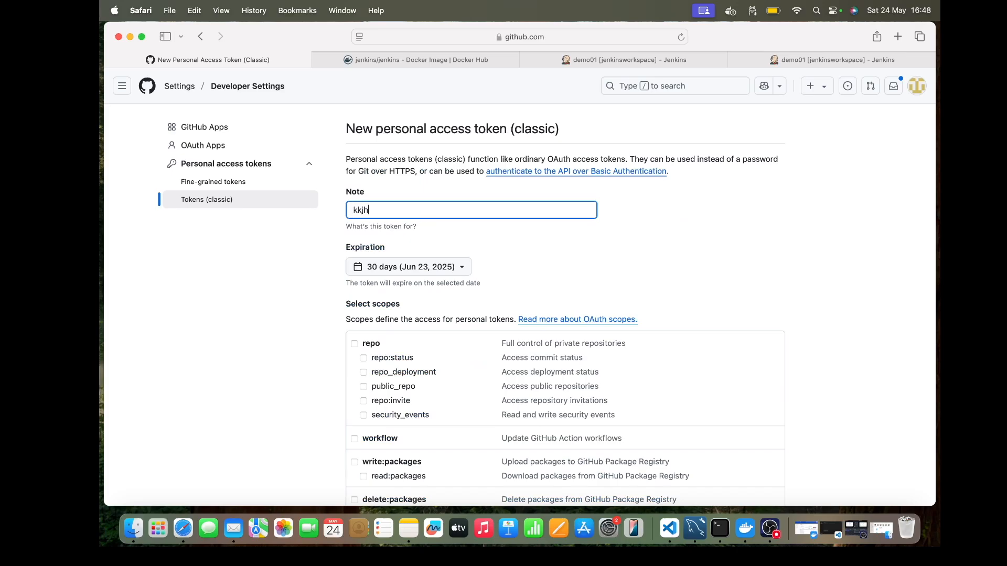
{"action": "left_click", "coordinate": [412, 267]}
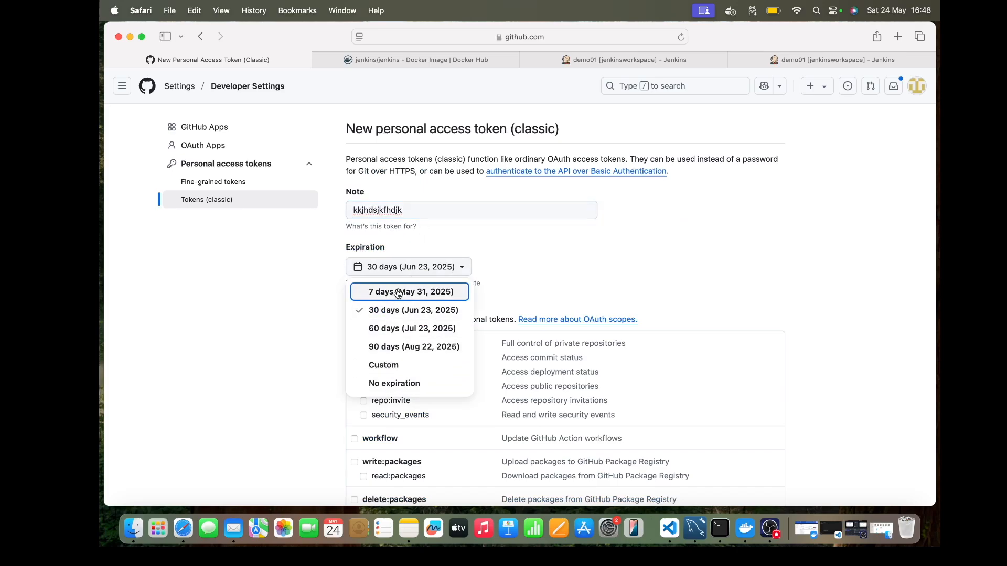
{"action": "left_click", "coordinate": [498, 269]}
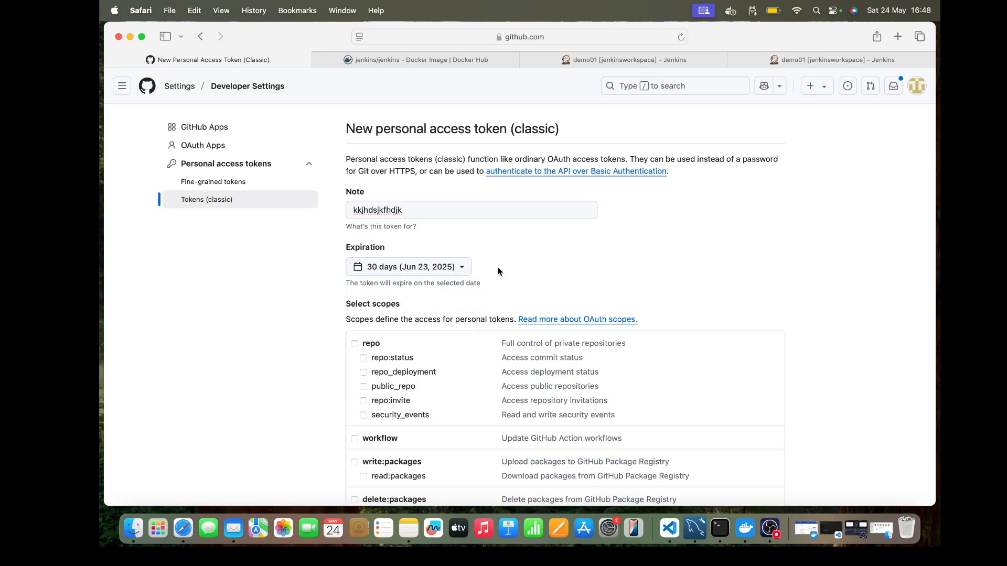
{"action": "scroll", "coordinate": [499, 269], "scroll_direction": "down", "scroll_amount": 3}
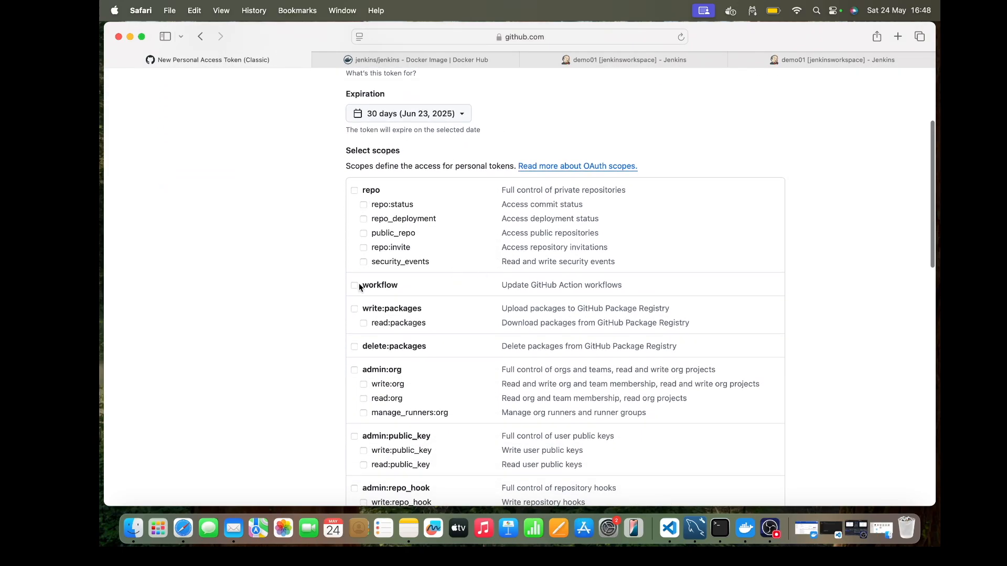
{"action": "scroll", "coordinate": [360, 287], "scroll_direction": "down", "scroll_amount": 15}
{"action": "scroll", "coordinate": [360, 287], "scroll_direction": "down", "scroll_amount": 3}
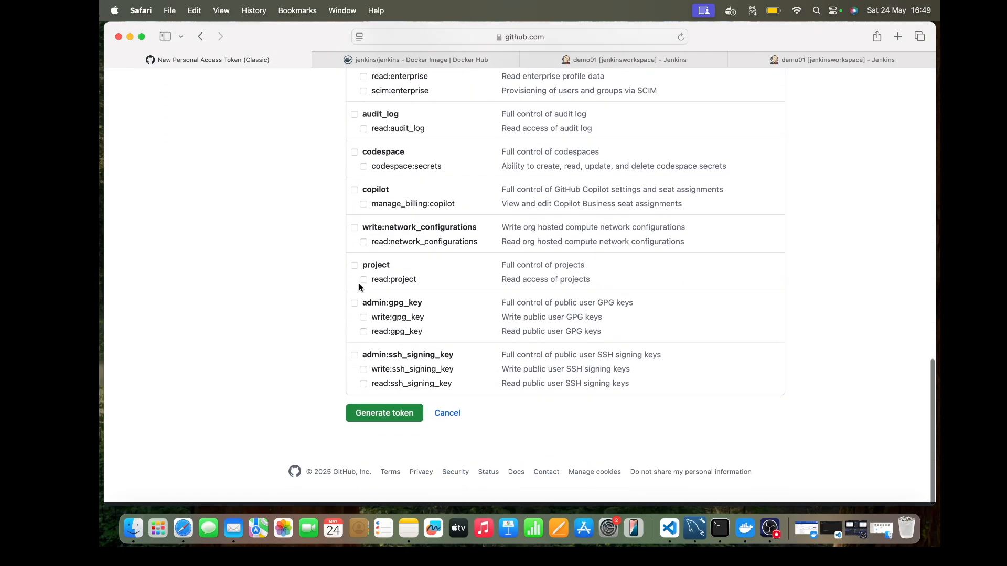
{"action": "left_click", "coordinate": [447, 418]}
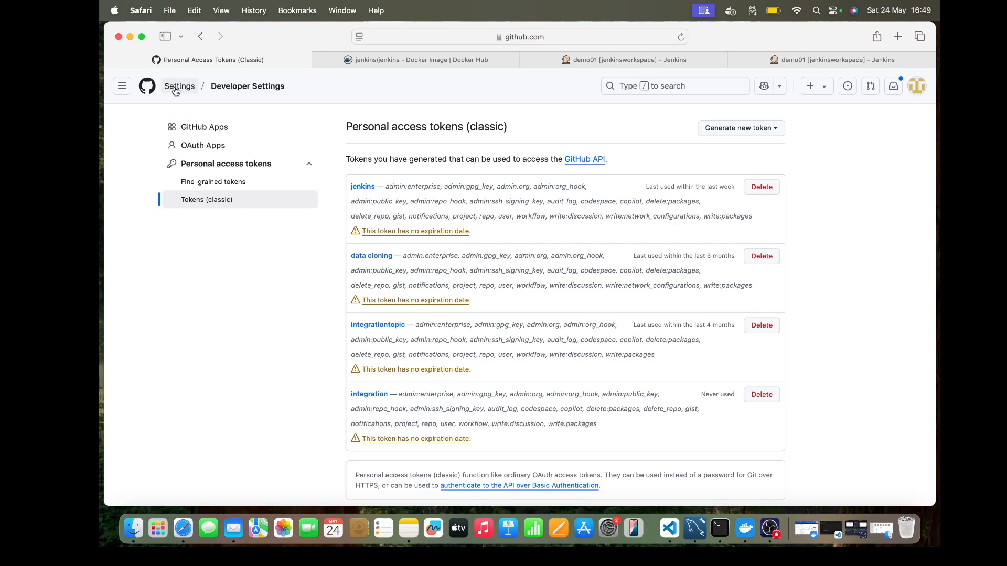
Step: Return to the private jenkins repository and open its HTTPS clone options
{"action": "left_click", "coordinate": [122, 85]}
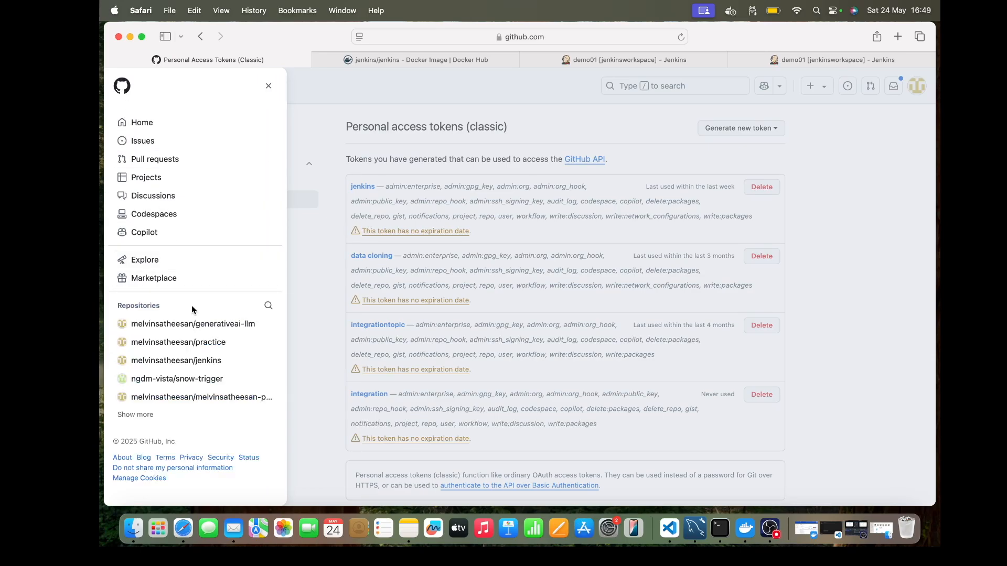
{"action": "left_click", "coordinate": [202, 363]}
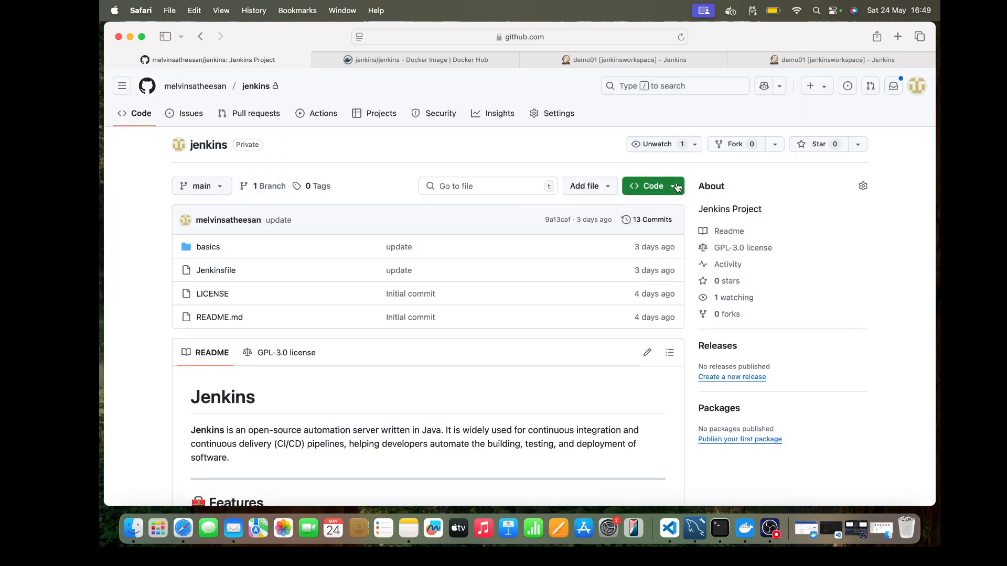
{"action": "left_click", "coordinate": [675, 188]}
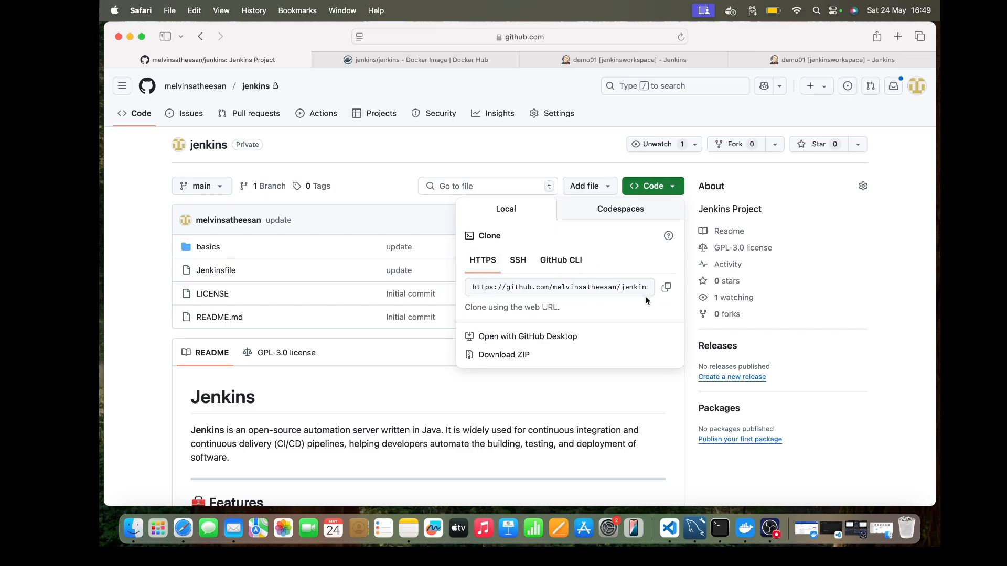
Step: Switch to Jenkins and start a new credential in the global domain of the jenkinsworkspace folder's credential store
{"action": "left_click", "coordinate": [774, 64]}
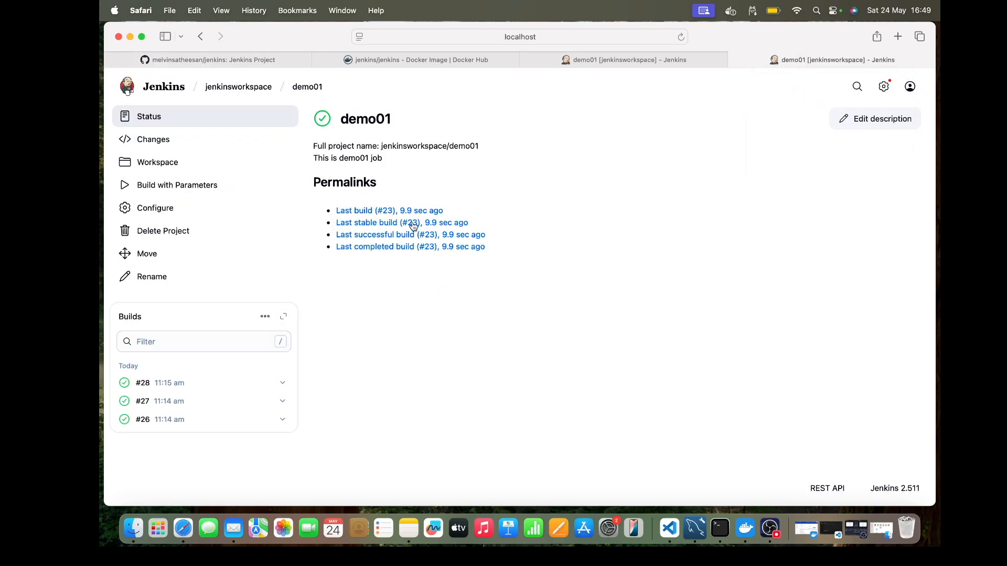
{"action": "left_click", "coordinate": [255, 88]}
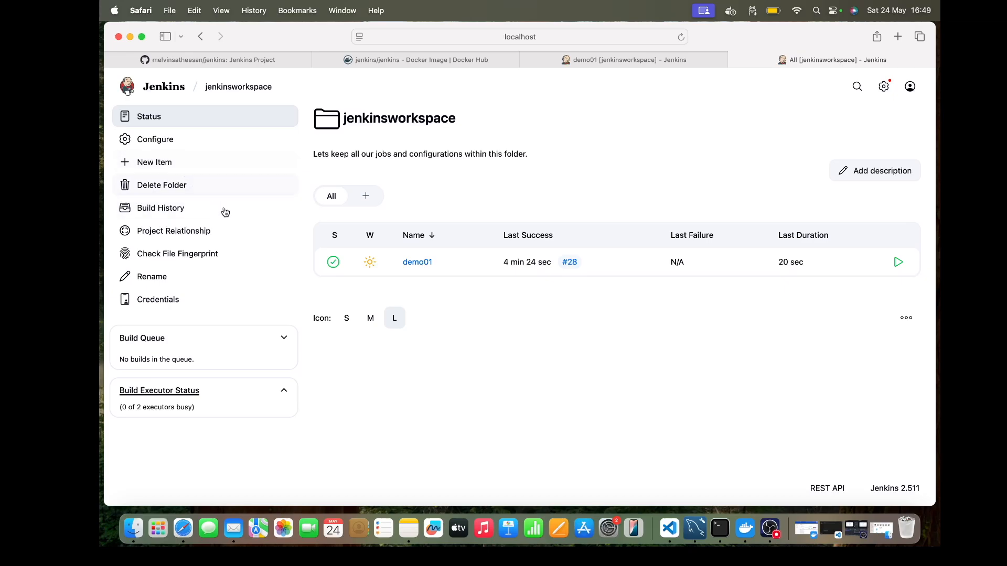
{"action": "left_click", "coordinate": [159, 301]}
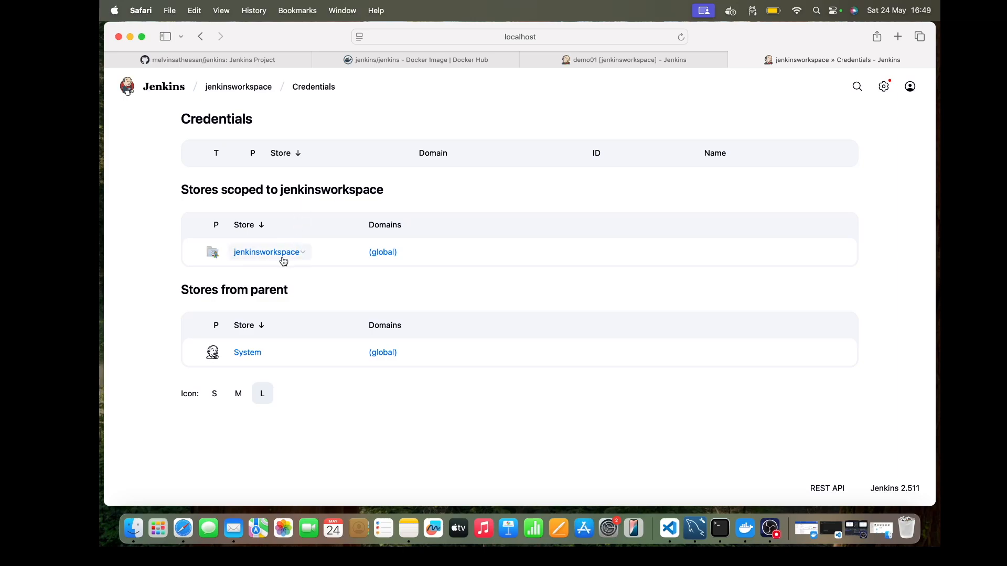
{"action": "left_click", "coordinate": [259, 253]}
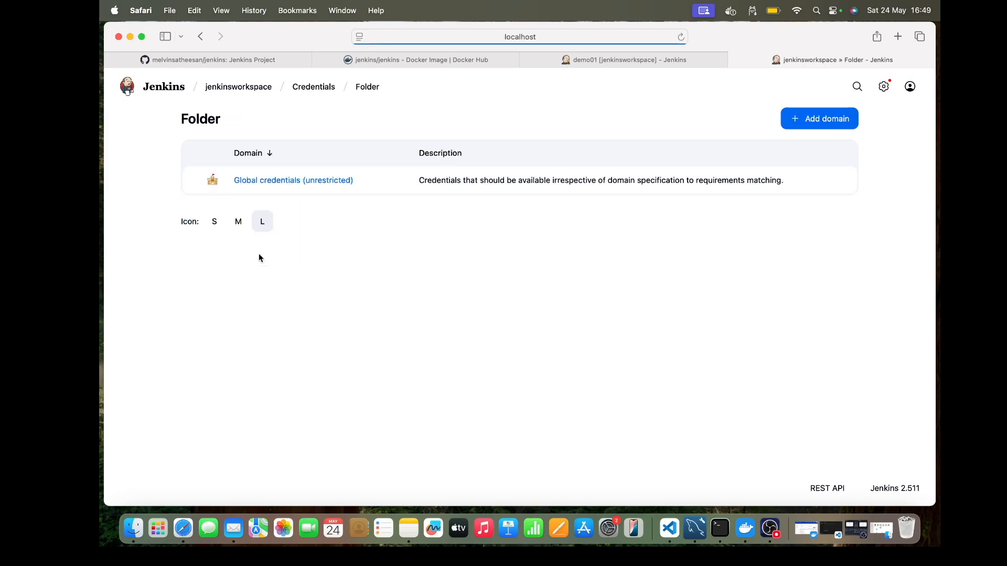
{"action": "left_click", "coordinate": [274, 180]}
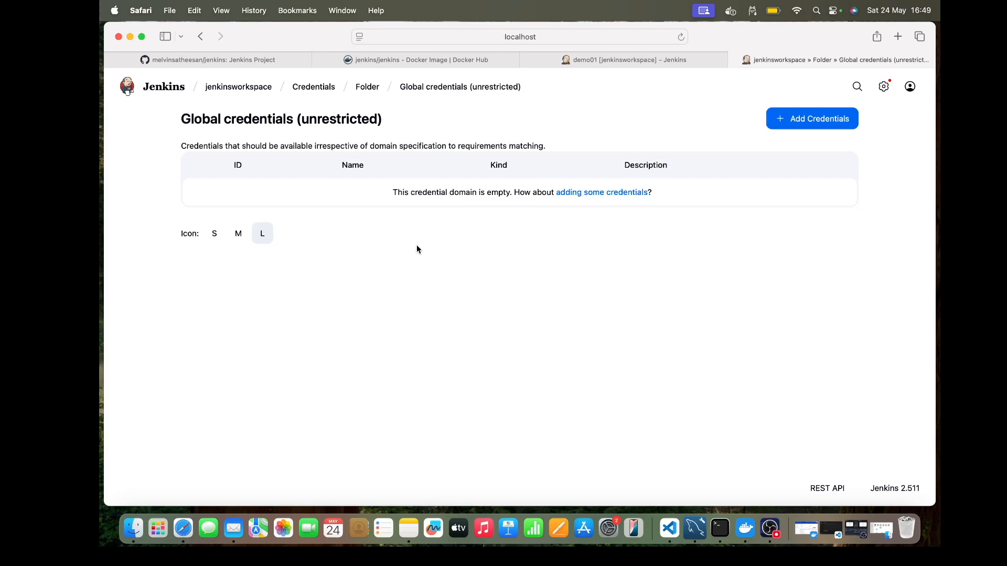
{"action": "left_click", "coordinate": [831, 109]}
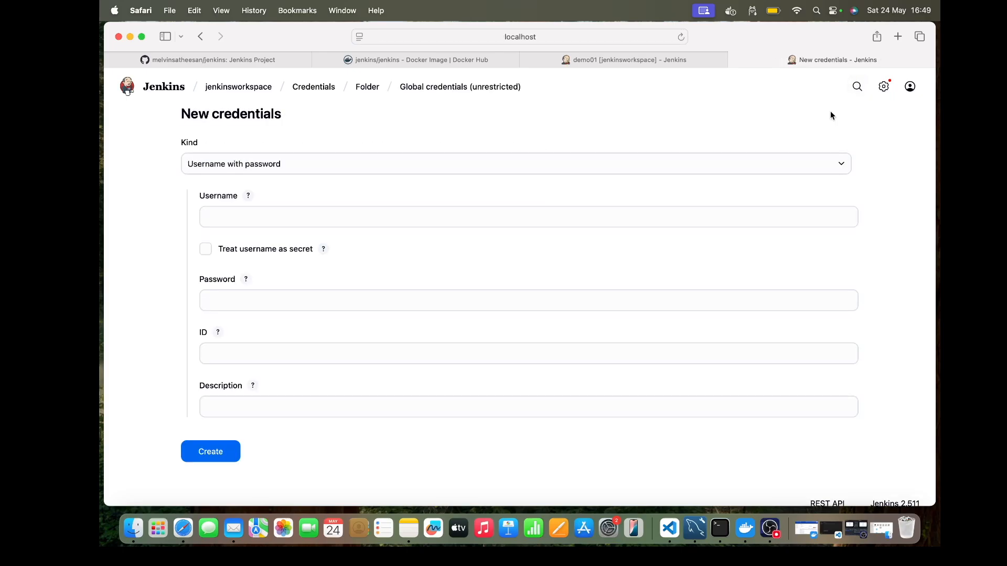
Step: Review the credential kinds, keep Username with password, and enter the GitHub account's username
{"action": "left_click", "coordinate": [320, 167]}
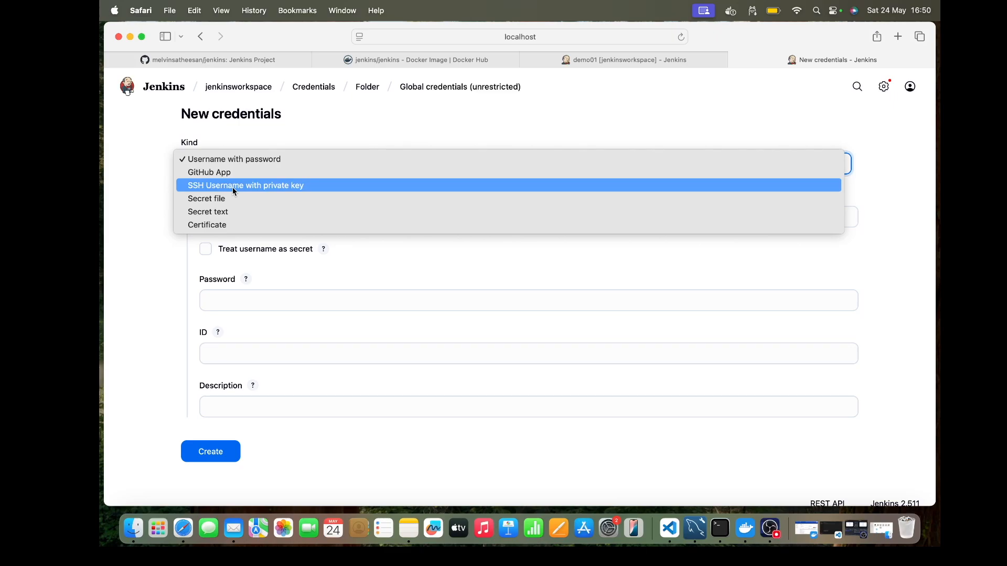
{"action": "left_click", "coordinate": [222, 159]}
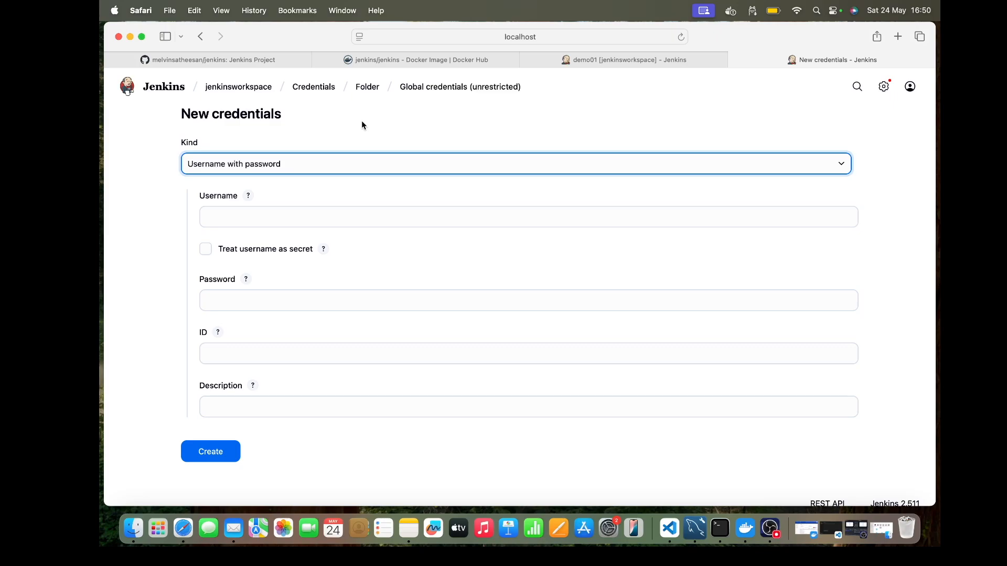
{"action": "left_click", "coordinate": [291, 220]}
{"action": "type", "text": "melvinsatheesan"}
Step: Copy the GitHub token from the Temporary token note in Notes and paste it as the credential's password
{"action": "left_click", "coordinate": [279, 300]}
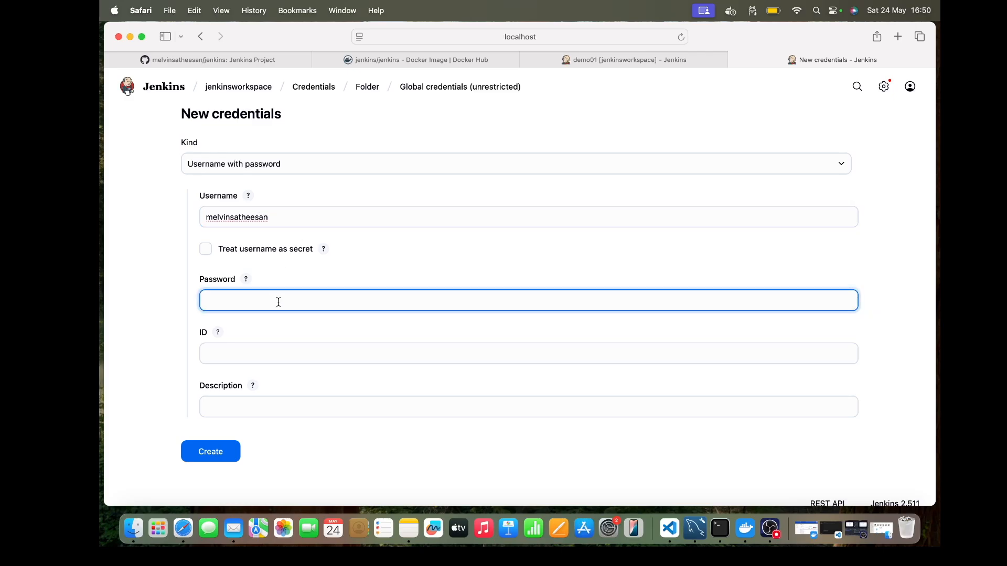
{"action": "left_click", "coordinate": [409, 529]}
{"action": "left_click", "coordinate": [551, 282]}
{"action": "left_click_drag", "start_coordinate": [876, 209], "coordinate": [483, 210]}
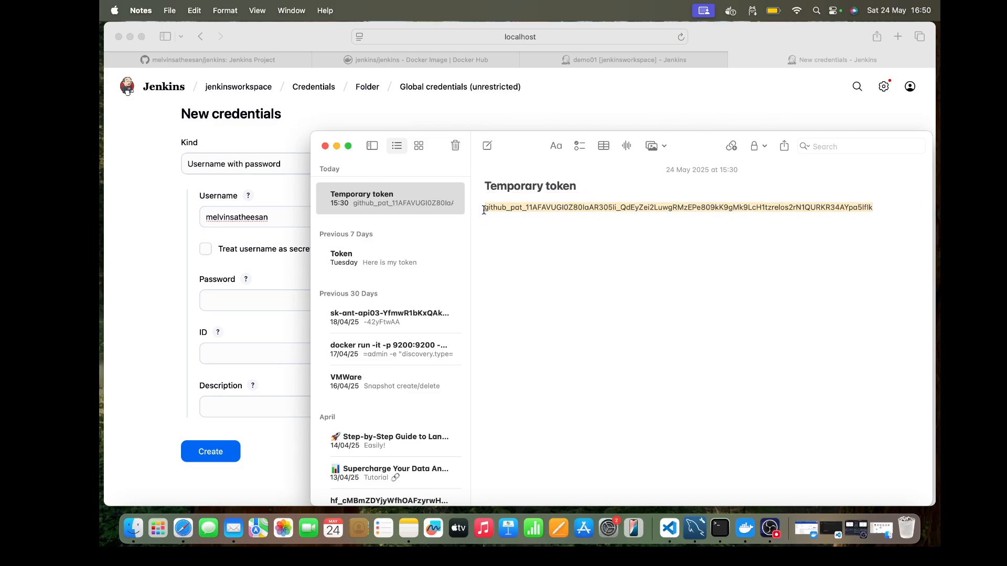
{"action": "left_click", "coordinate": [121, 282]}
{"action": "left_click", "coordinate": [232, 294]}
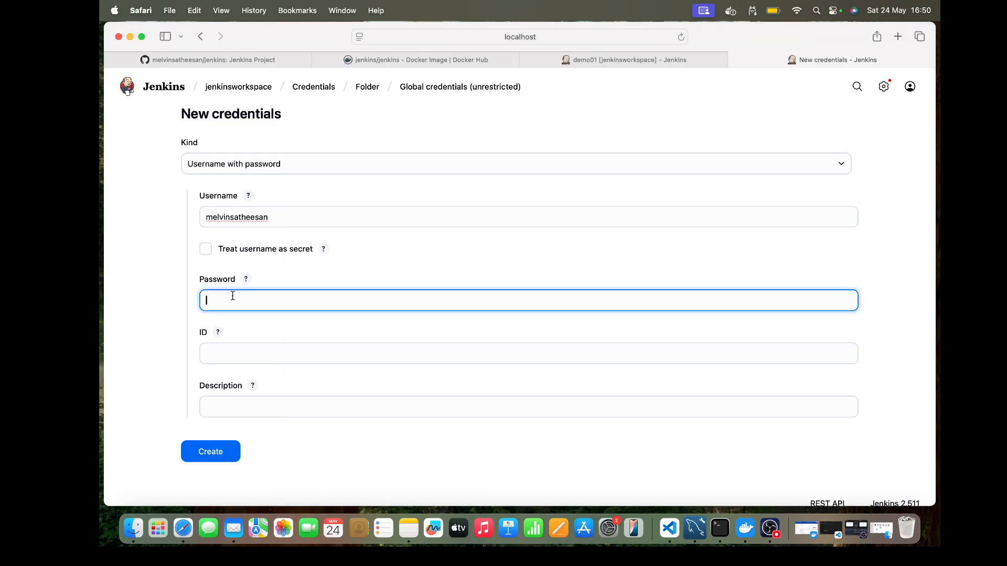
{"action": "key", "text": "super+v"}
{"action": "left_click", "coordinate": [239, 334]}
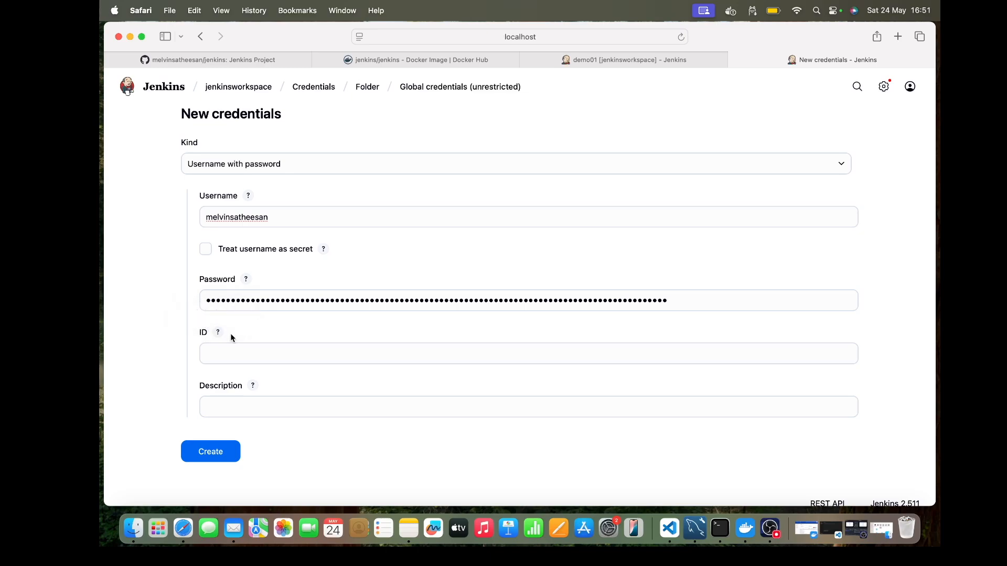
Step: Describe the credential as "This is the GitHub Token", create it, and decline saving the password in the browser
{"action": "left_click", "coordinate": [232, 408]}
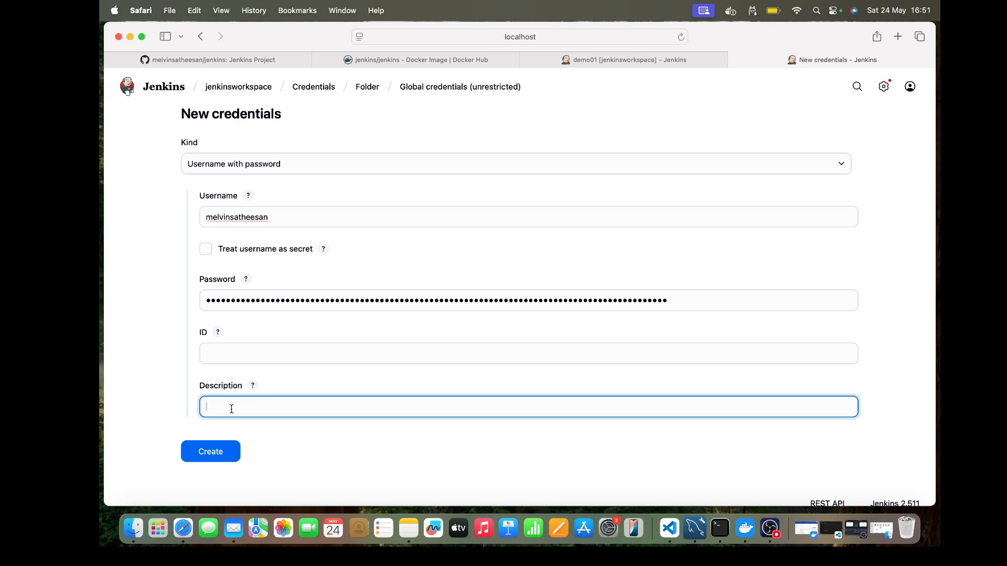
{"action": "type", "text": "This is the GitHub Token"}
{"action": "left_click", "coordinate": [215, 454]}
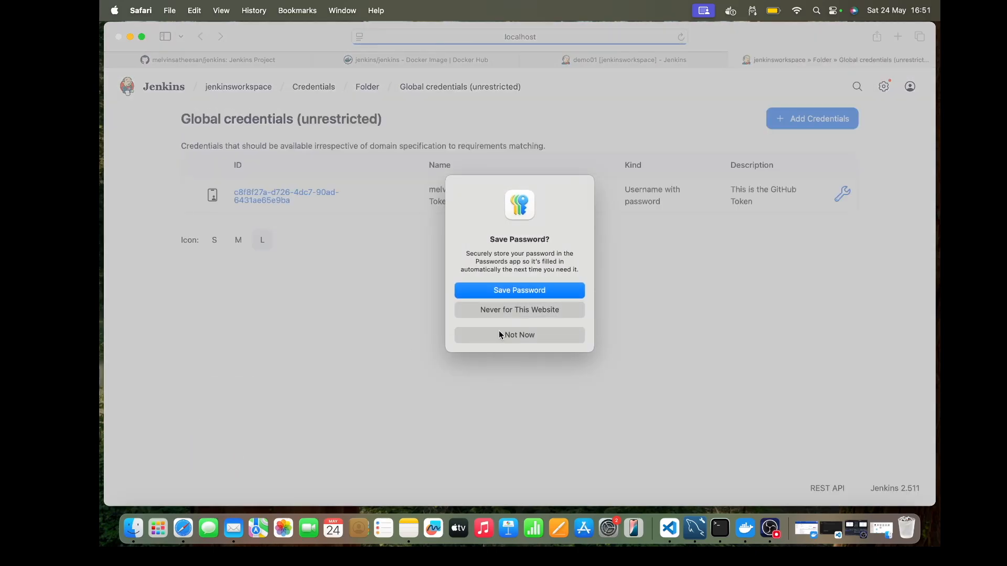
{"action": "left_click", "coordinate": [498, 332]}
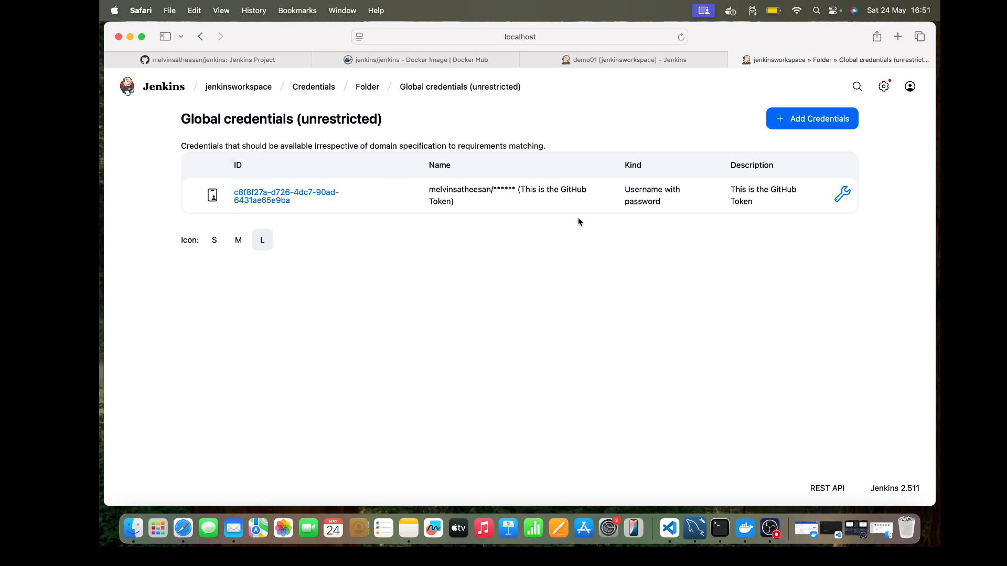
Step: Open the demo01 job's configuration and set its Source Code Management to Git
{"action": "left_click", "coordinate": [649, 61]}
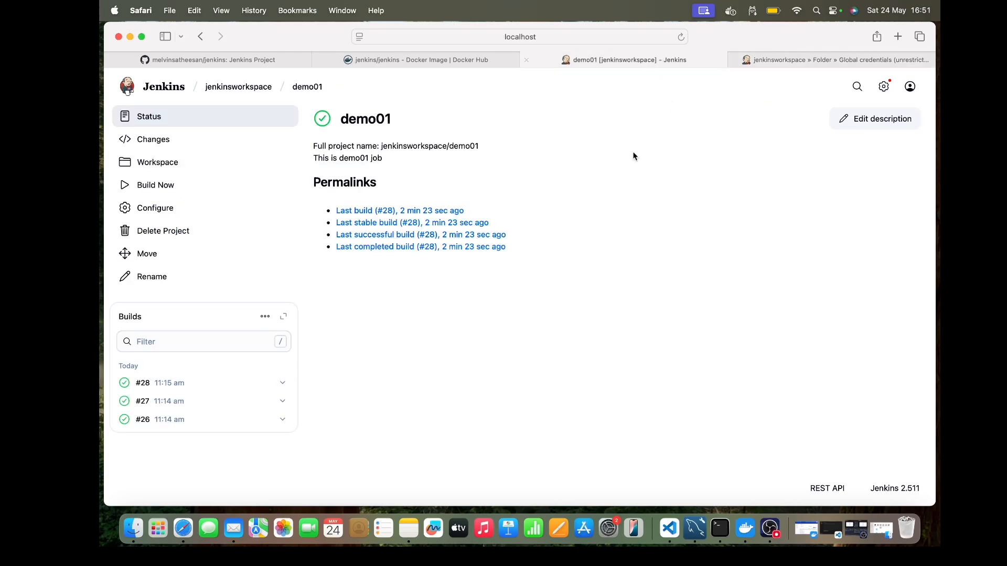
{"action": "left_click", "coordinate": [140, 208]}
{"action": "scroll", "coordinate": [459, 217], "scroll_direction": "down", "scroll_amount": 10}
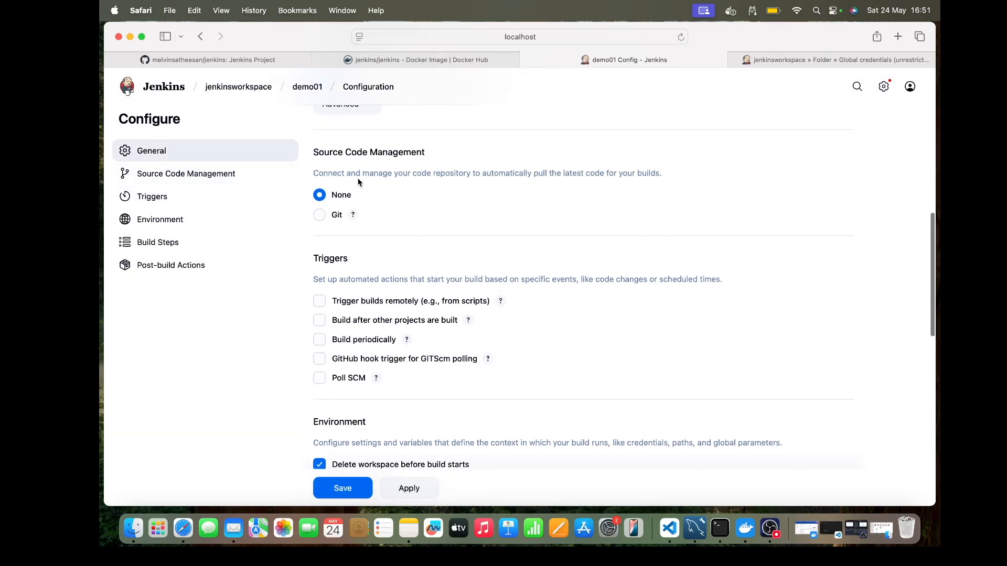
{"action": "left_click", "coordinate": [321, 216]}
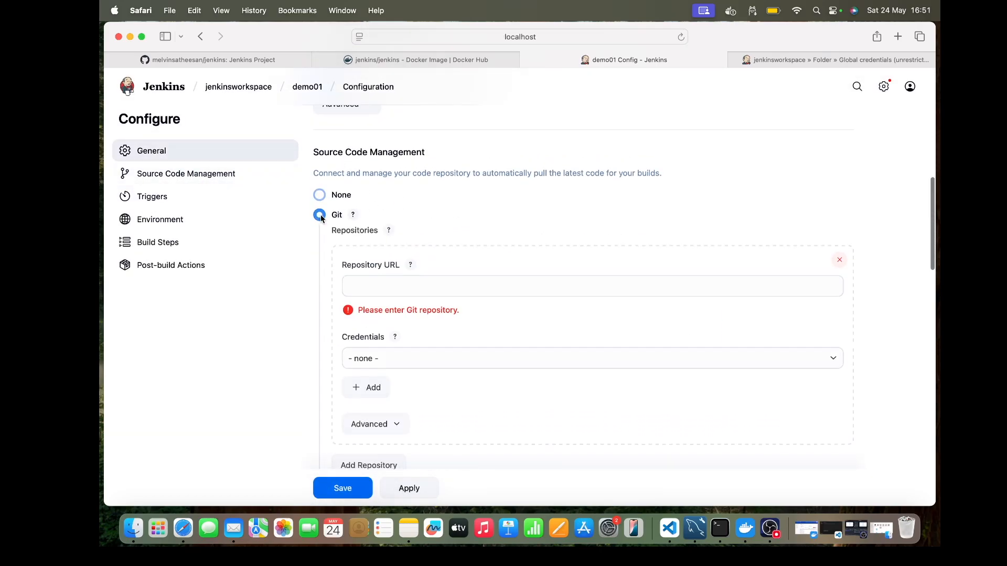
Step: Copy the jenkins repository's HTTPS clone URL from GitHub and paste it as demo01's Repository URL
{"action": "left_click", "coordinate": [207, 62]}
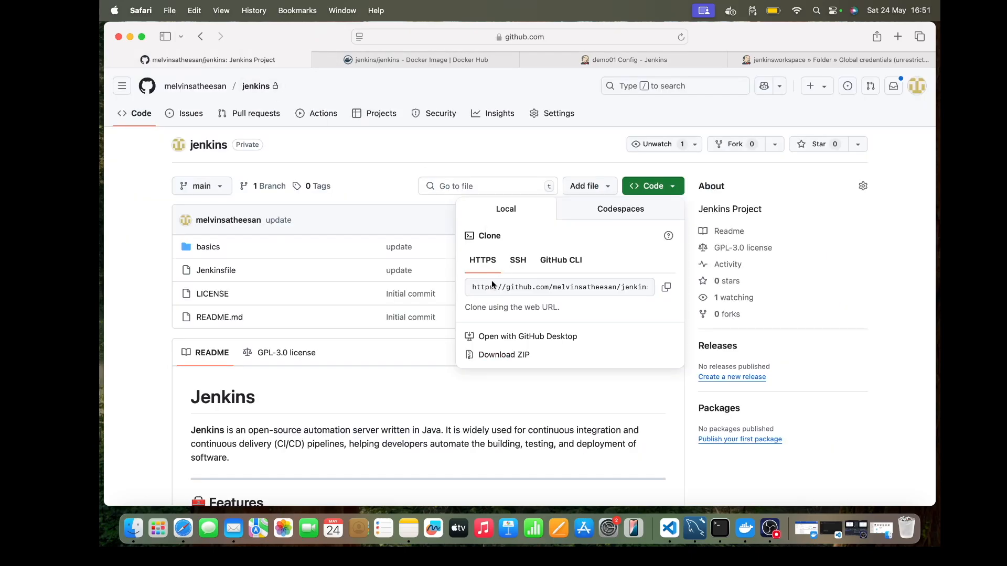
{"action": "left_click", "coordinate": [666, 289]}
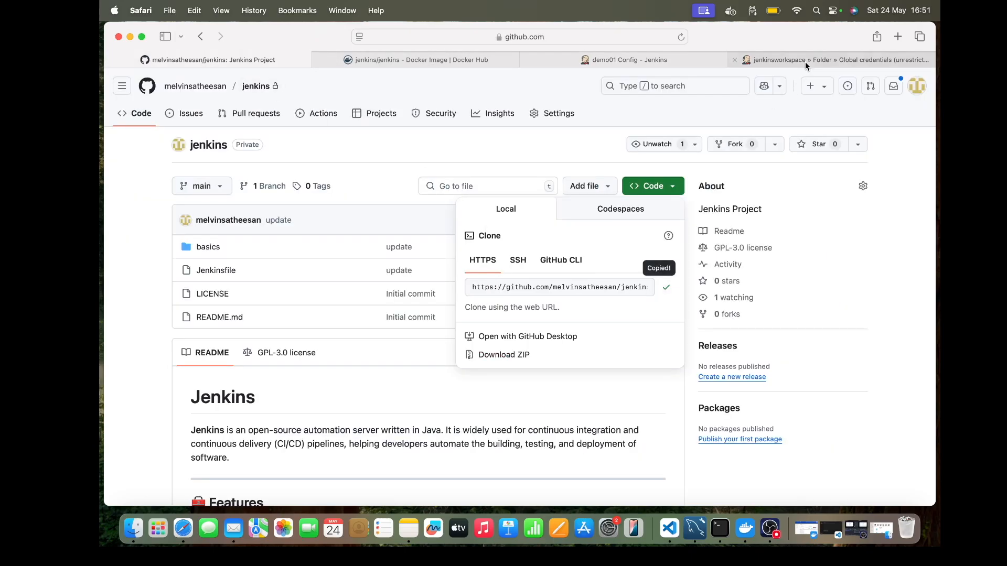
{"action": "left_click", "coordinate": [805, 61]}
{"action": "left_click", "coordinate": [675, 56]}
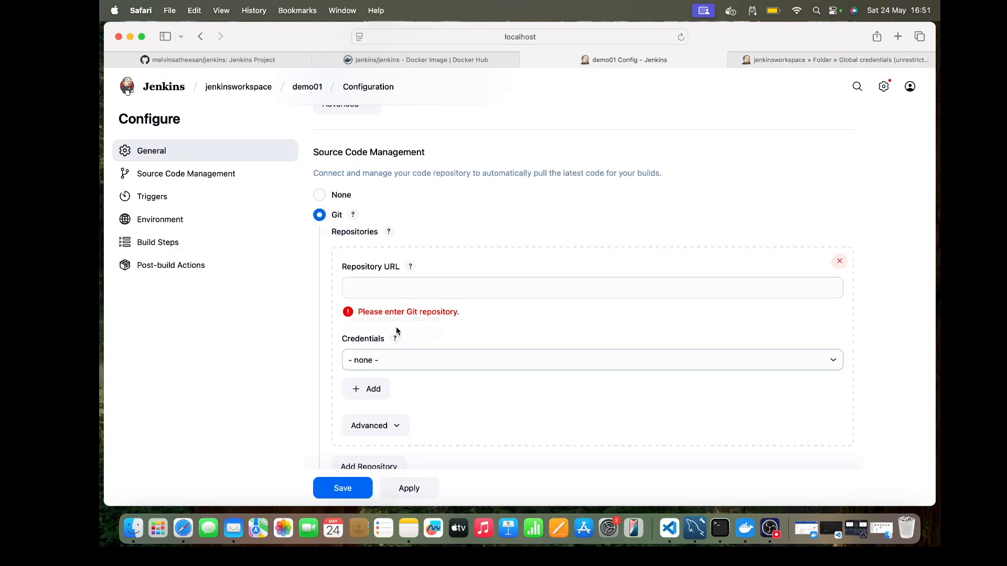
{"action": "left_click", "coordinate": [387, 294]}
{"action": "key", "text": "super+v"}
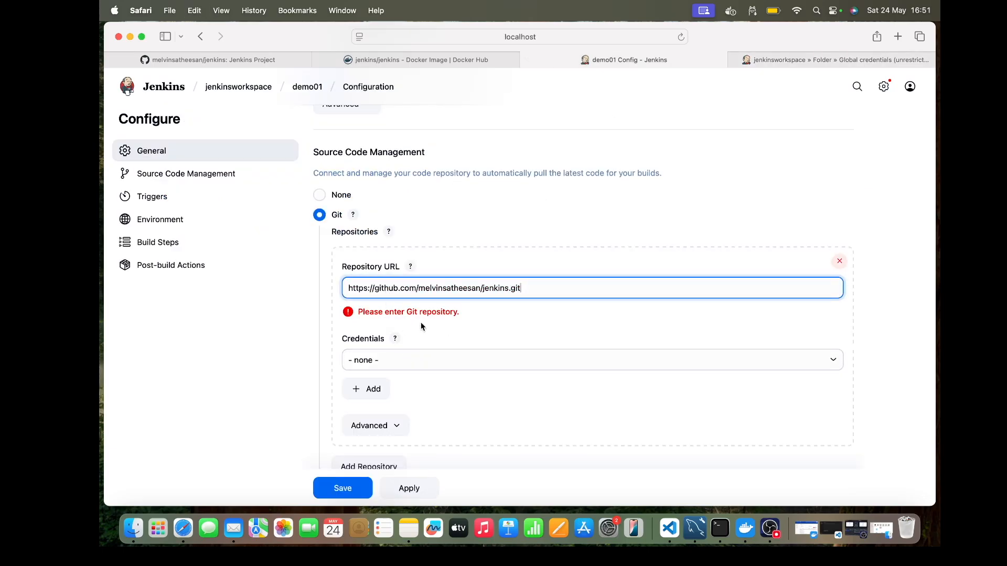
Step: Choose the stored credential described as "This is the GitHub Token" for demo01's Git repository
{"action": "scroll", "coordinate": [428, 338], "scroll_direction": "down", "scroll_amount": 3}
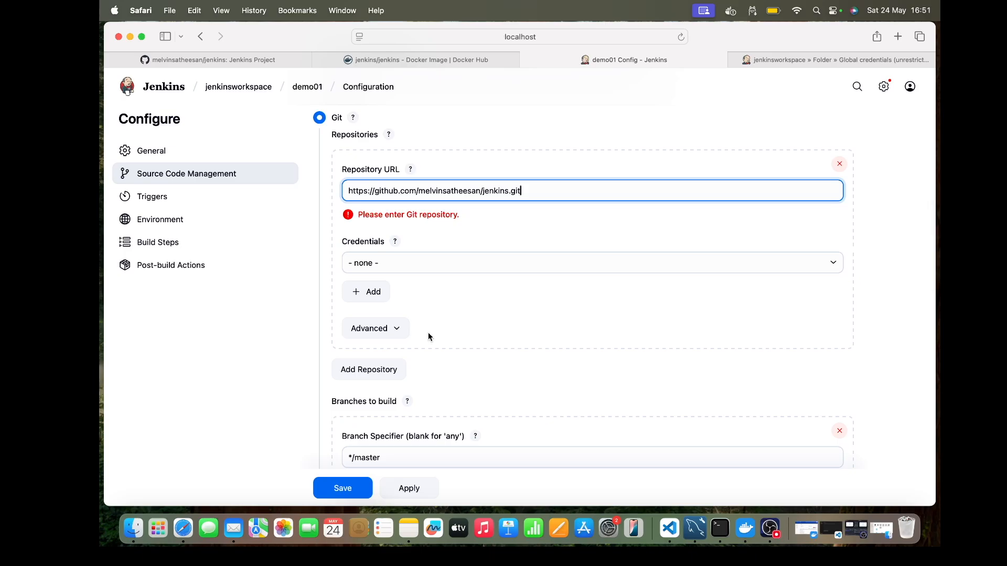
{"action": "left_click", "coordinate": [421, 266]}
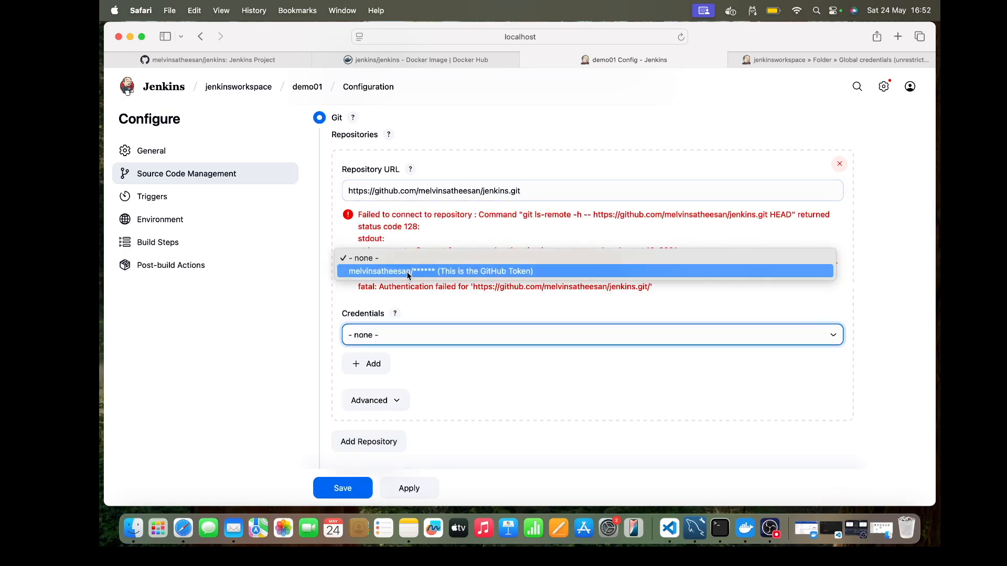
{"action": "left_click", "coordinate": [423, 271]}
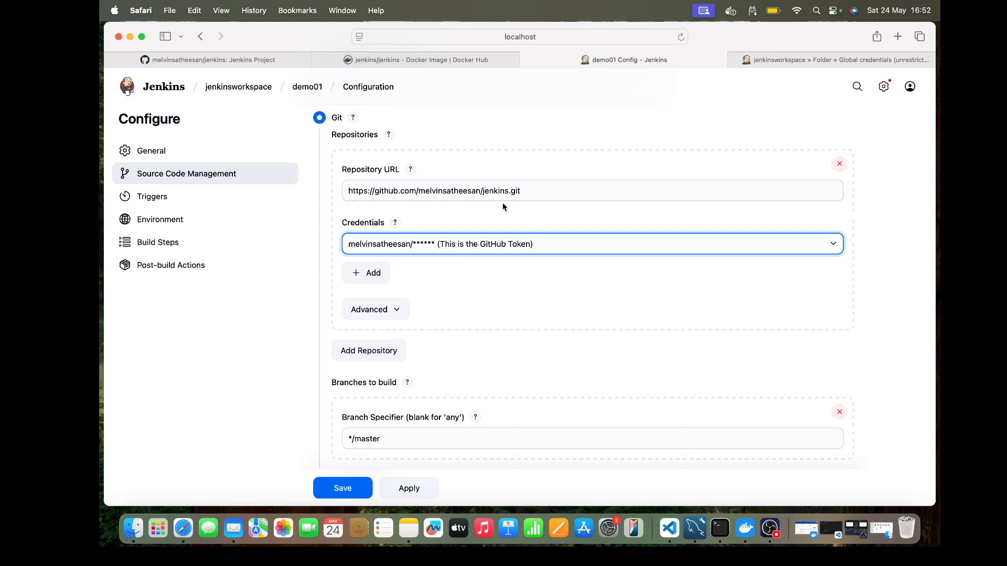
Step: Set the Branch Specifier to */main and check it against the branch name of the jenkins repository on GitHub
{"action": "scroll", "coordinate": [487, 276], "scroll_direction": "down", "scroll_amount": 3}
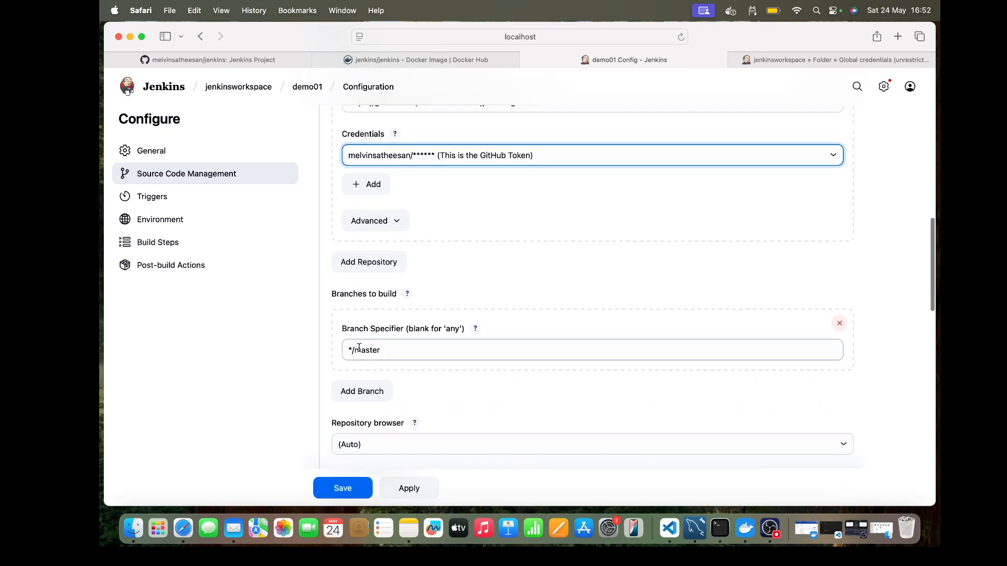
{"action": "left_click_drag", "start_coordinate": [355, 350], "coordinate": [388, 350]}
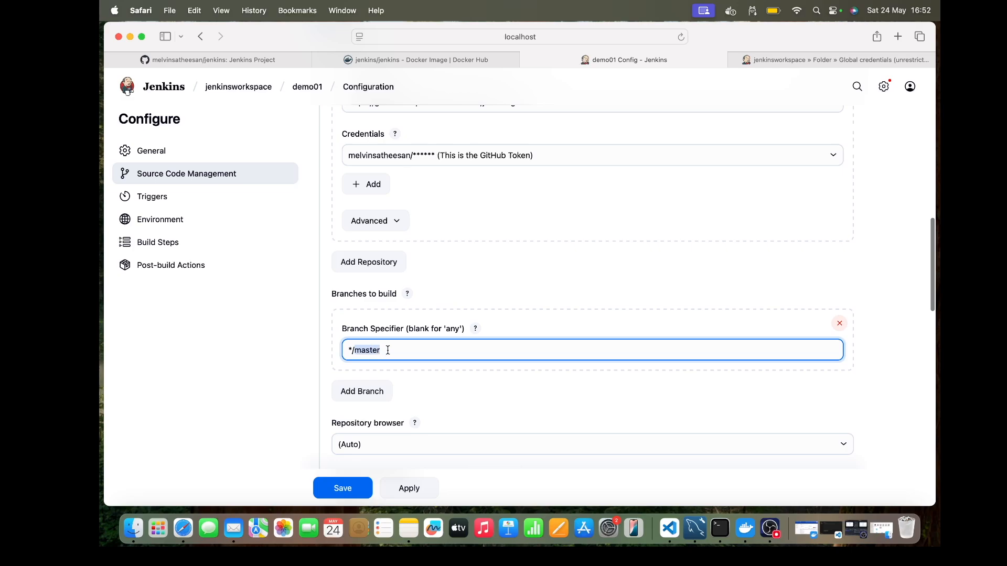
{"action": "key", "text": "BackSpace"}
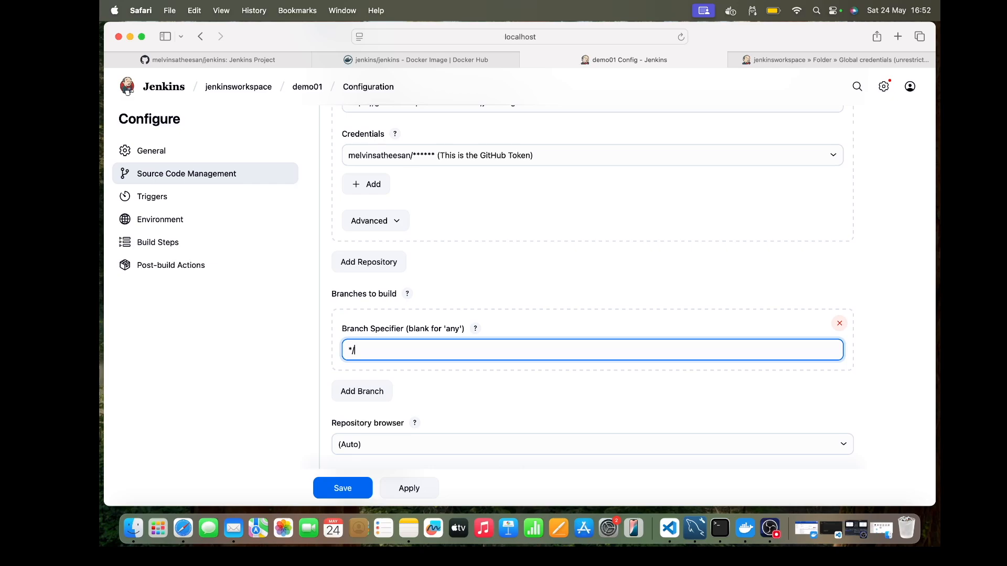
{"action": "type", "text": "main"}
{"action": "left_click", "coordinate": [234, 59]}
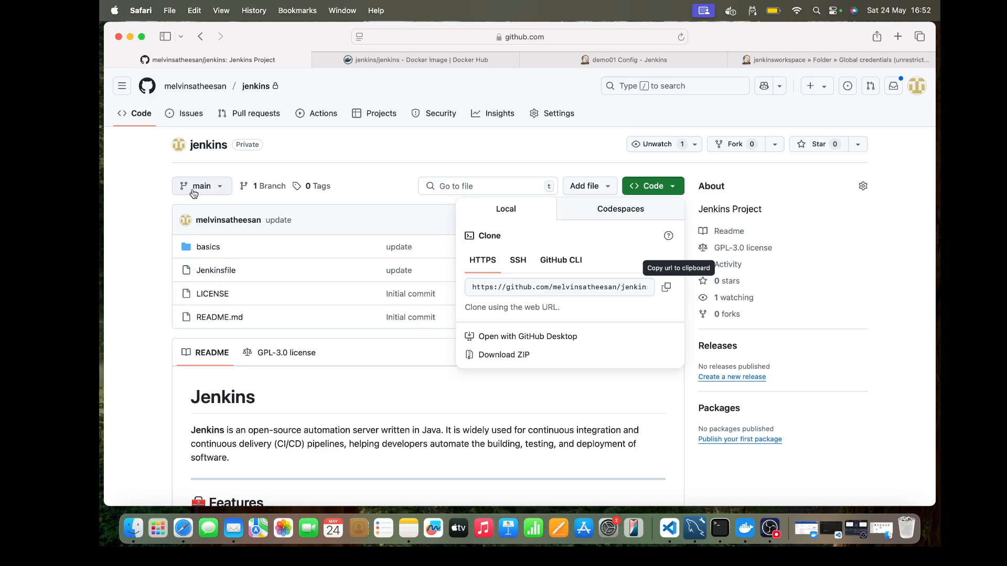
{"action": "left_click", "coordinate": [655, 61]}
{"action": "mouse_move", "coordinate": [310, 90]}
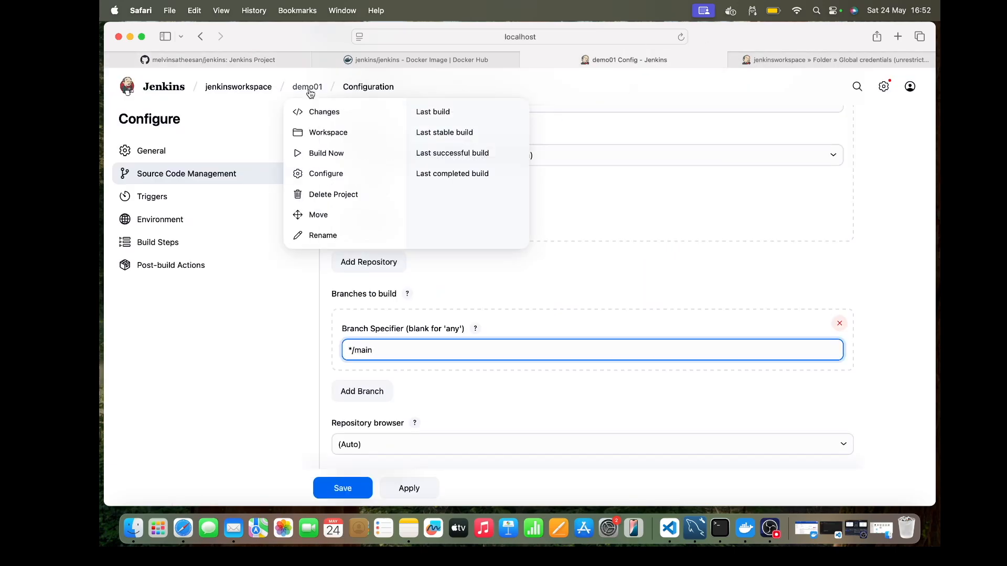
{"action": "left_click", "coordinate": [257, 61]}
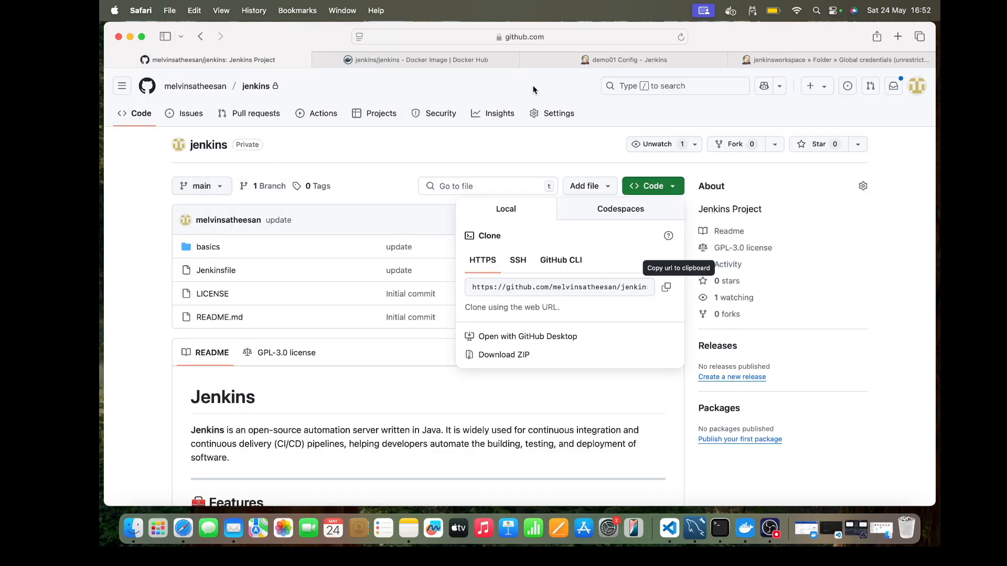
{"action": "left_click", "coordinate": [631, 63]}
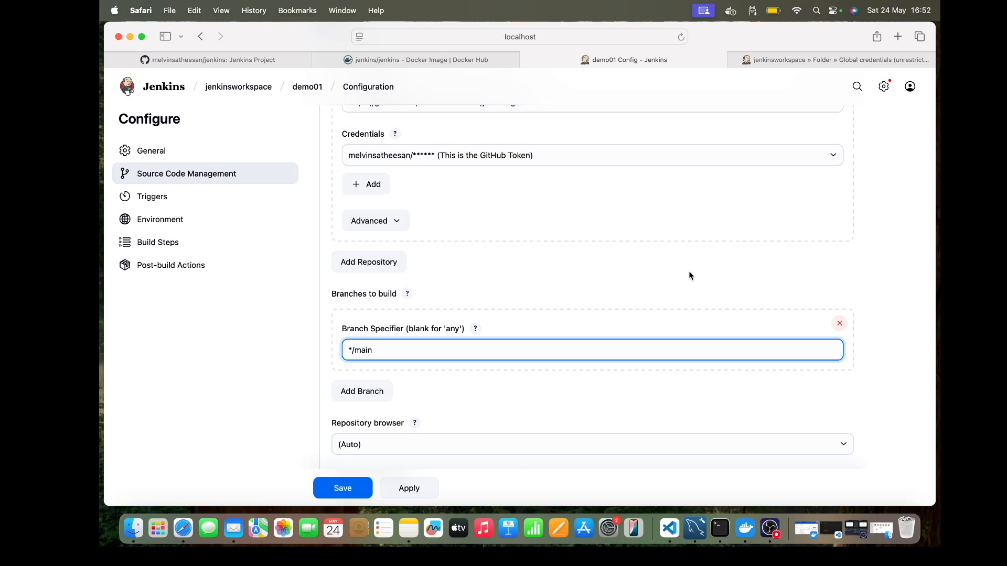
Step: Review the remaining source code and trigger settings, save demo01's configuration, and start a build
{"action": "scroll", "coordinate": [690, 275], "scroll_direction": "down", "scroll_amount": 3}
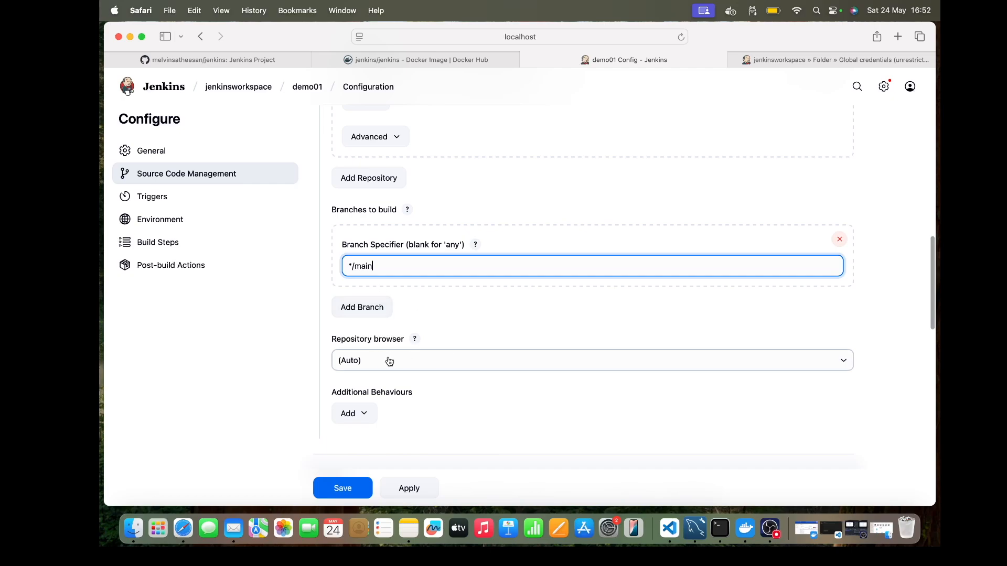
{"action": "scroll", "coordinate": [390, 361], "scroll_direction": "down", "scroll_amount": 3}
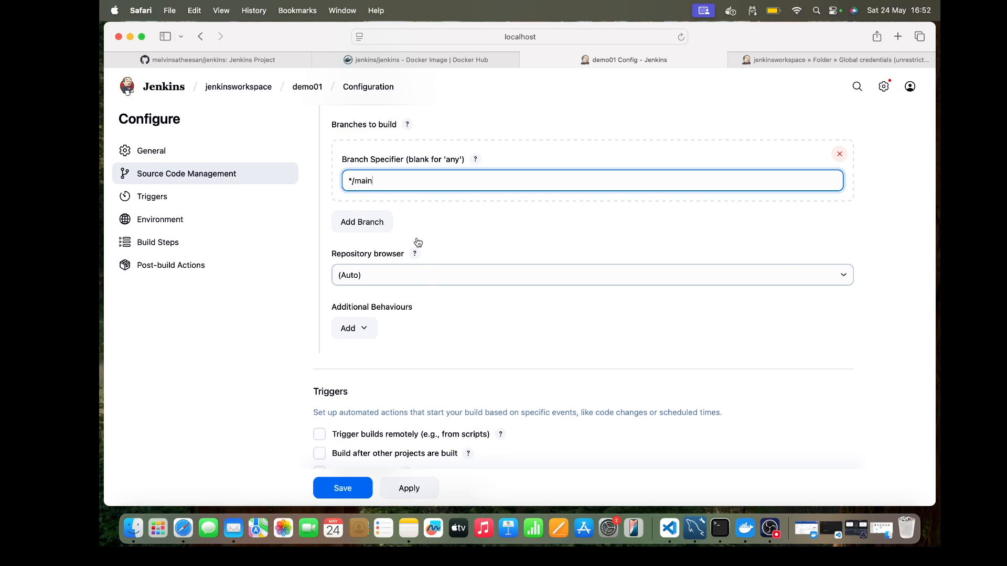
{"action": "scroll", "coordinate": [447, 247], "scroll_direction": "up", "scroll_amount": 3}
{"action": "scroll", "coordinate": [451, 257], "scroll_direction": "up", "scroll_amount": 3}
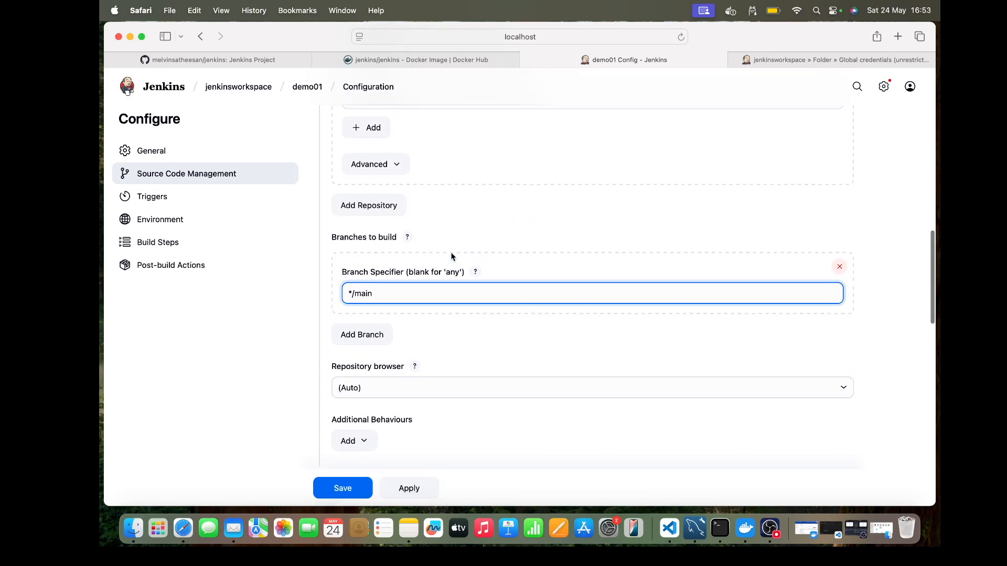
{"action": "scroll", "coordinate": [452, 257], "scroll_direction": "down", "scroll_amount": 2}
{"action": "scroll", "coordinate": [452, 257], "scroll_direction": "down", "scroll_amount": 4}
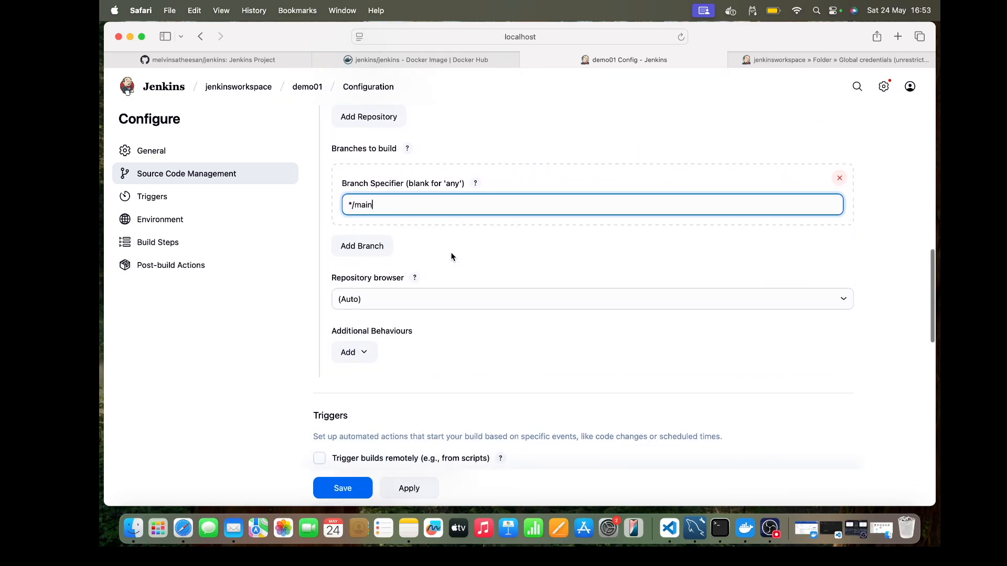
{"action": "scroll", "coordinate": [451, 256], "scroll_direction": "down", "scroll_amount": 2}
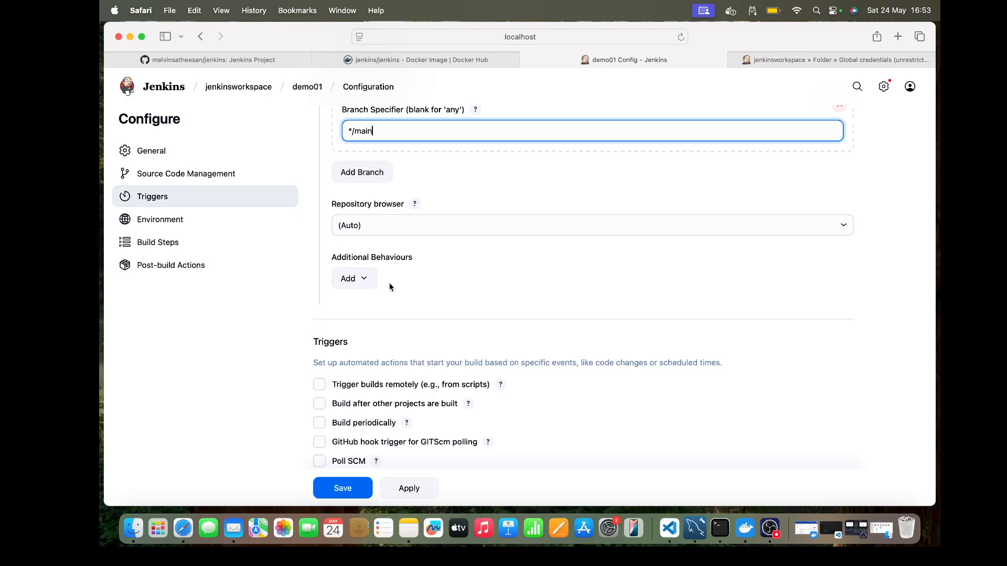
{"action": "scroll", "coordinate": [389, 286], "scroll_direction": "down", "scroll_amount": 3}
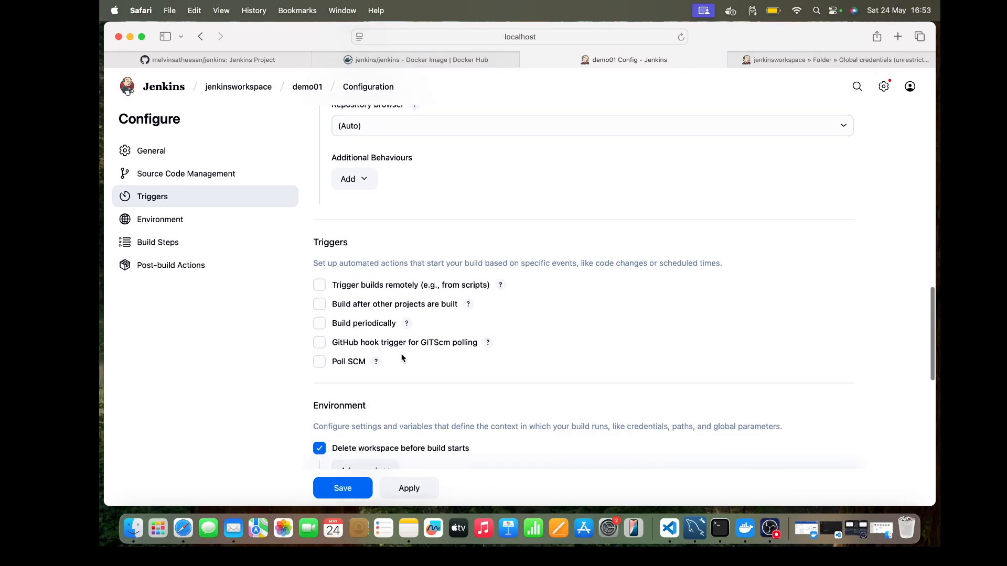
{"action": "left_click", "coordinate": [362, 490]}
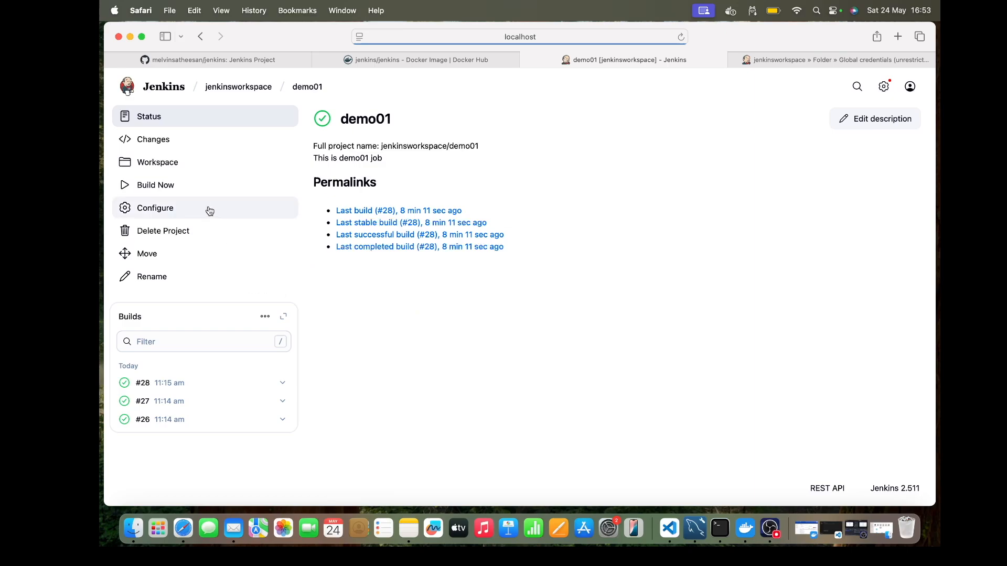
{"action": "left_click", "coordinate": [166, 186]}
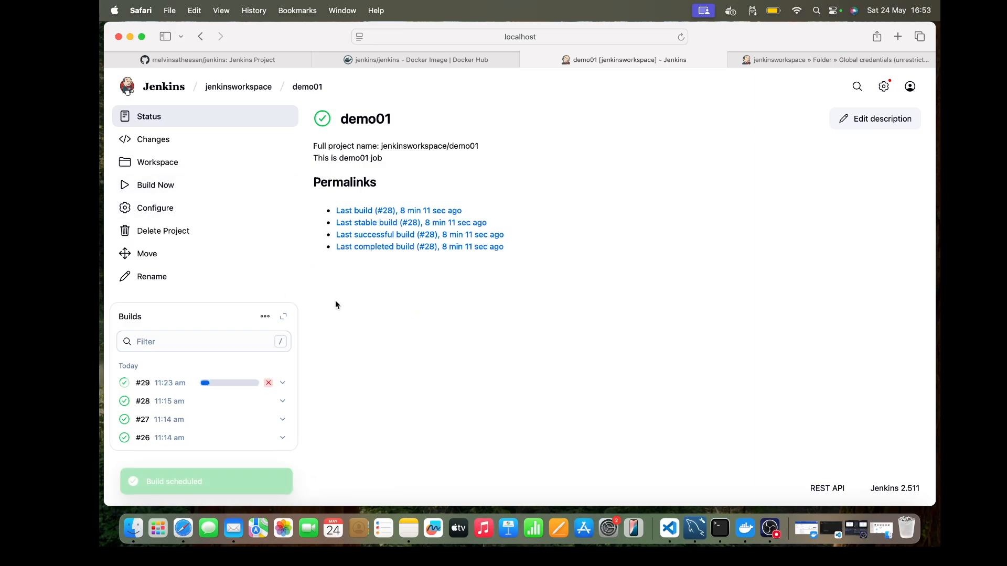
Step: Look at the running build's status page and inspect the files checked out in demo01's workspace
{"action": "left_click", "coordinate": [158, 388]}
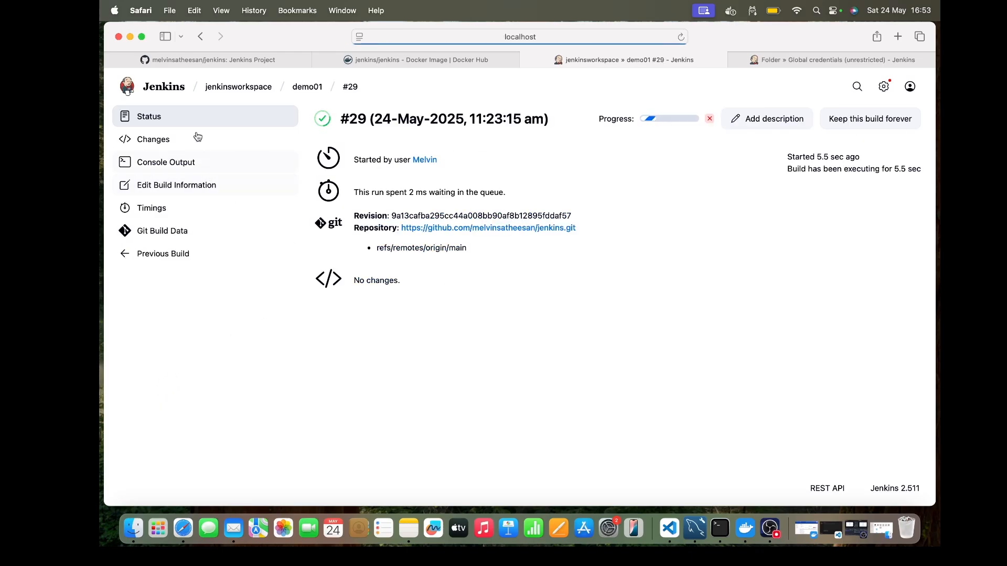
{"action": "left_click", "coordinate": [304, 88]}
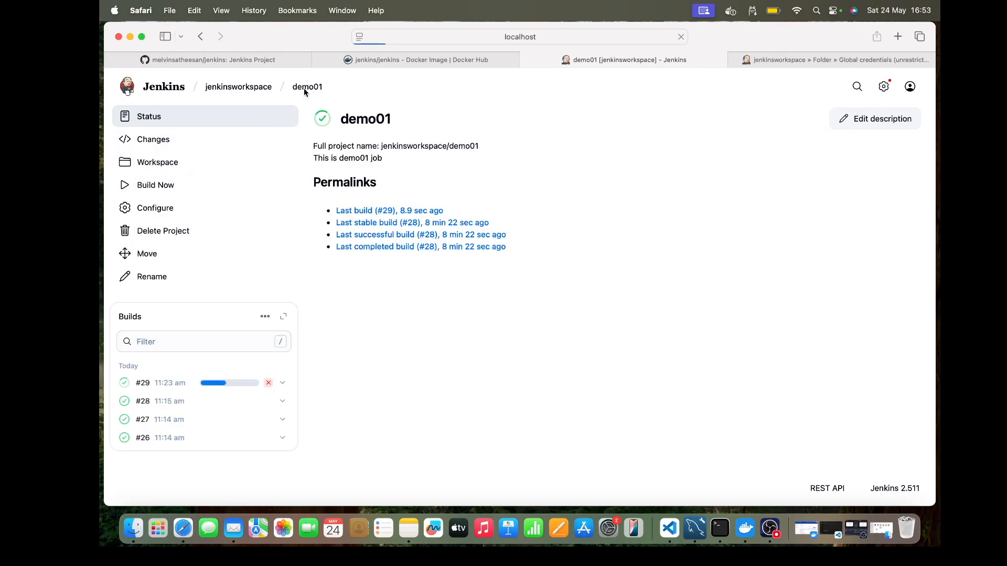
{"action": "left_click", "coordinate": [171, 166]}
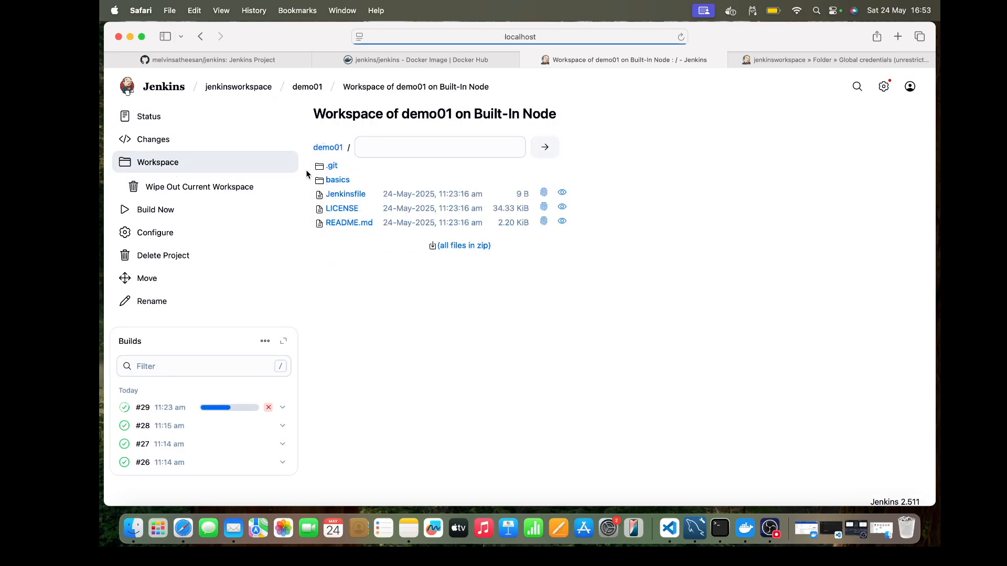
{"action": "left_click", "coordinate": [311, 88]}
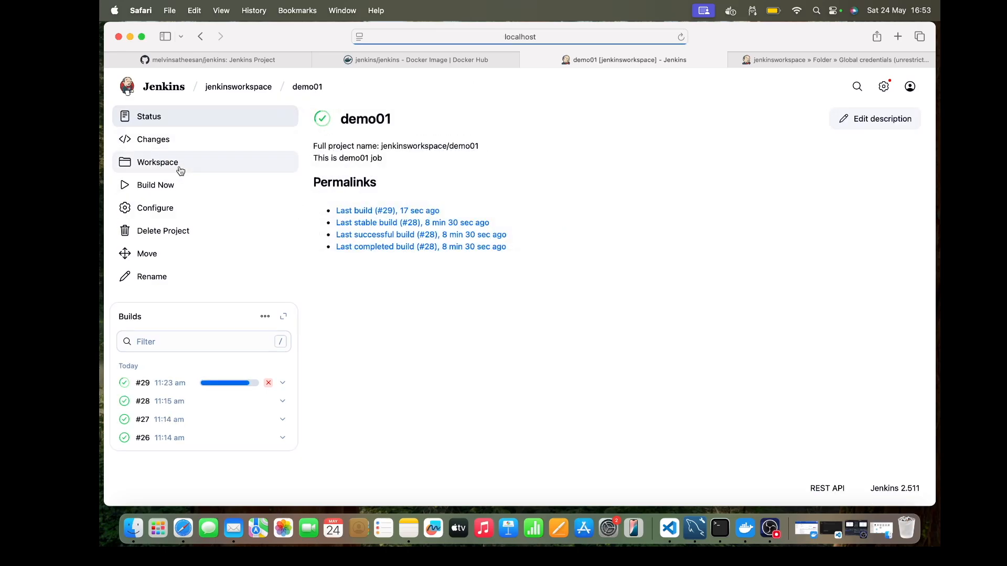
Step: Examine the latest build's console output for the Git clone and shell command results, and return to the demo01 job page
{"action": "mouse_move", "coordinate": [307, 90]}
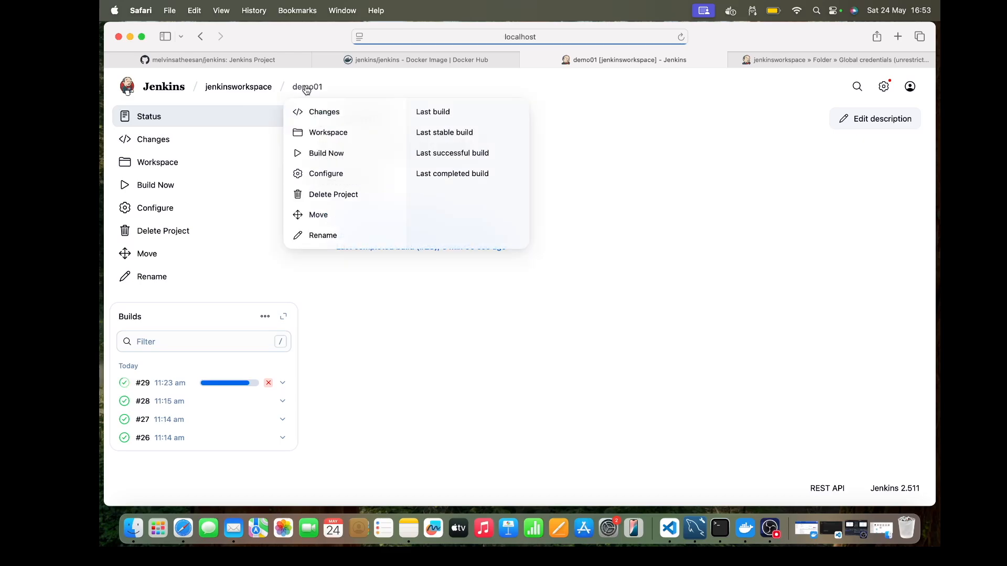
{"action": "left_click", "coordinate": [169, 387]}
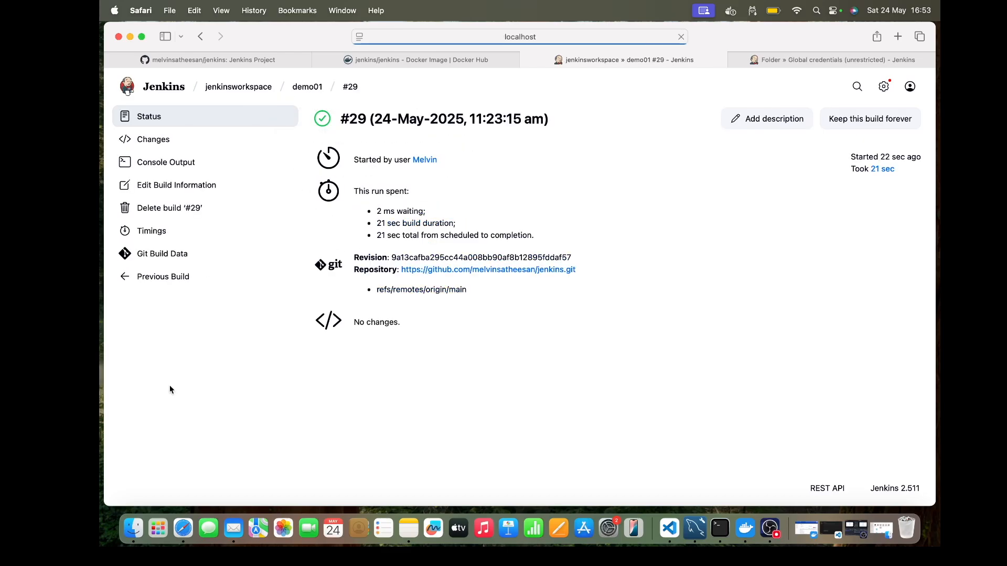
{"action": "left_click", "coordinate": [181, 167]}
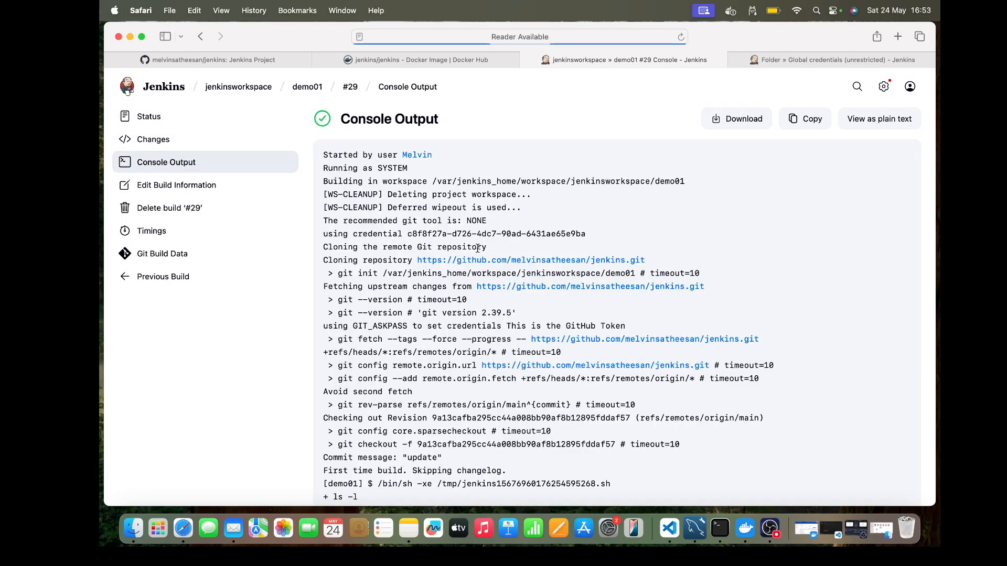
{"action": "scroll", "coordinate": [477, 247], "scroll_direction": "down", "scroll_amount": 10}
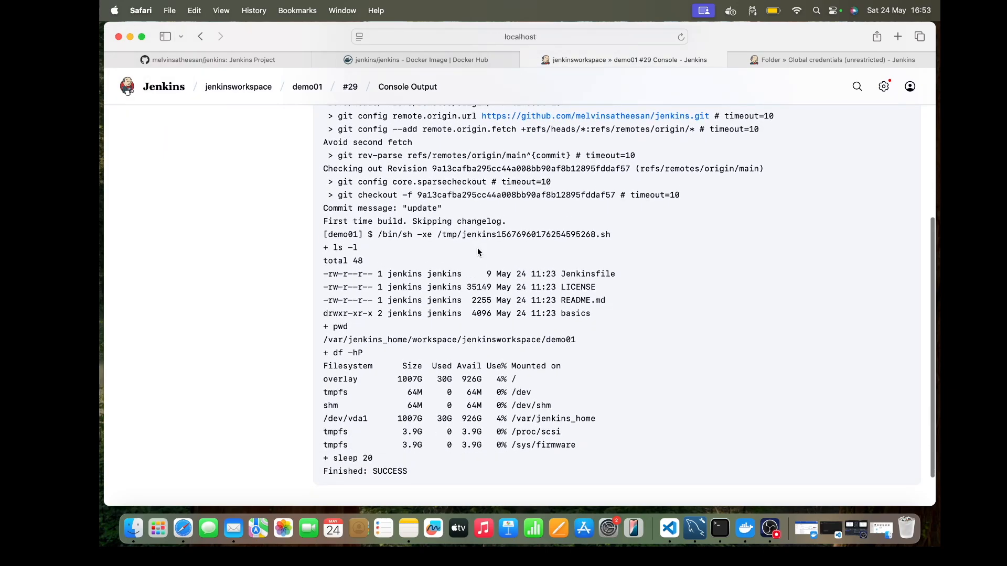
{"action": "scroll", "coordinate": [477, 247], "scroll_direction": "up", "scroll_amount": 4}
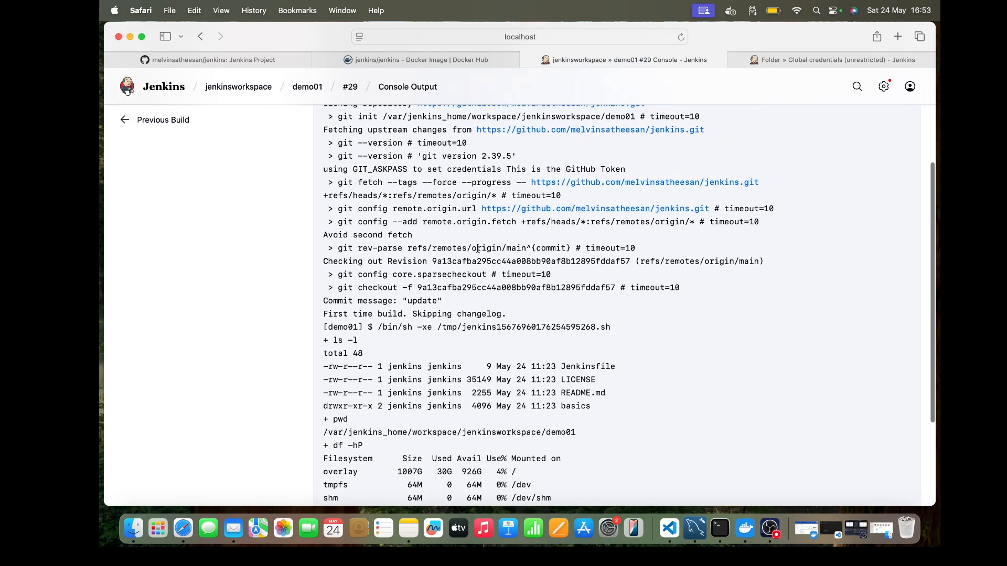
{"action": "scroll", "coordinate": [477, 248], "scroll_direction": "up", "scroll_amount": 2}
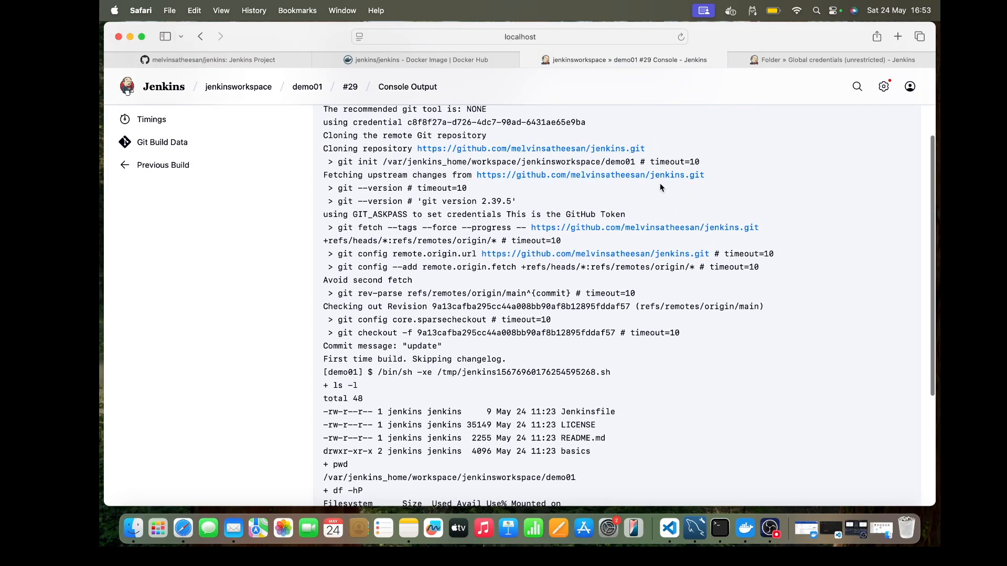
{"action": "scroll", "coordinate": [660, 185], "scroll_direction": "down", "scroll_amount": 7}
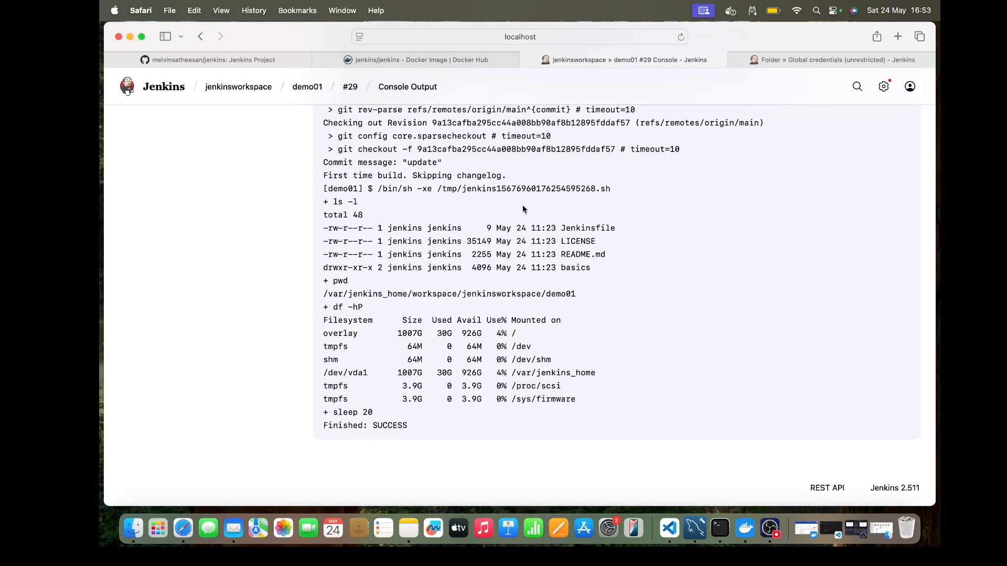
{"action": "scroll", "coordinate": [542, 180], "scroll_direction": "up", "scroll_amount": 1}
{"action": "scroll", "coordinate": [546, 210], "scroll_direction": "up", "scroll_amount": 5}
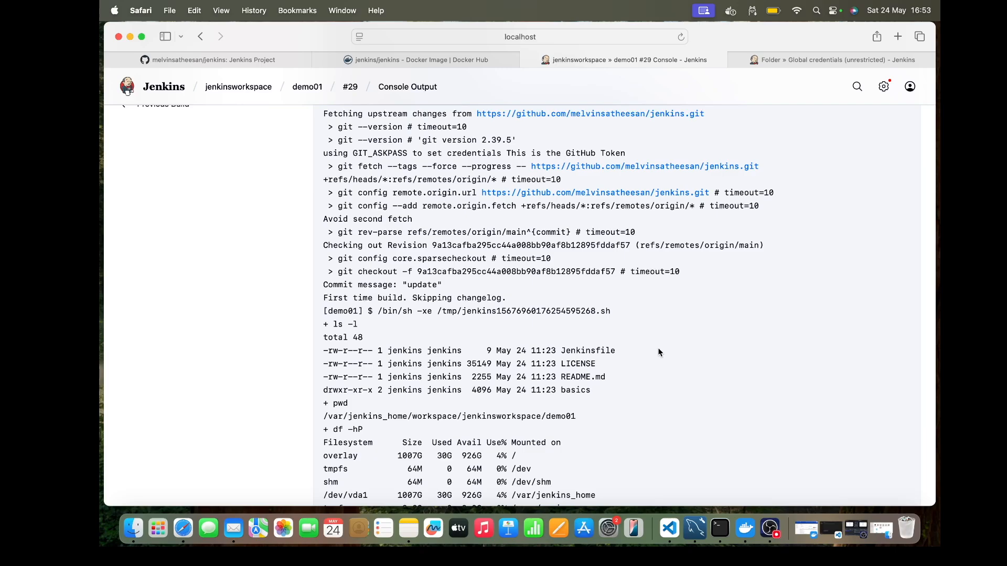
{"action": "scroll", "coordinate": [660, 353], "scroll_direction": "up", "scroll_amount": 7}
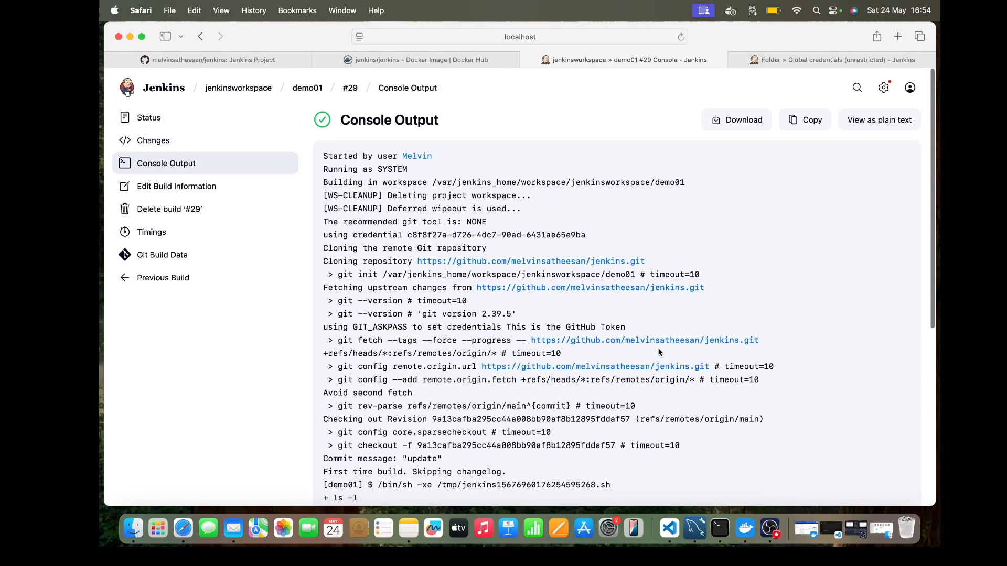
{"action": "left_click", "coordinate": [307, 86]}
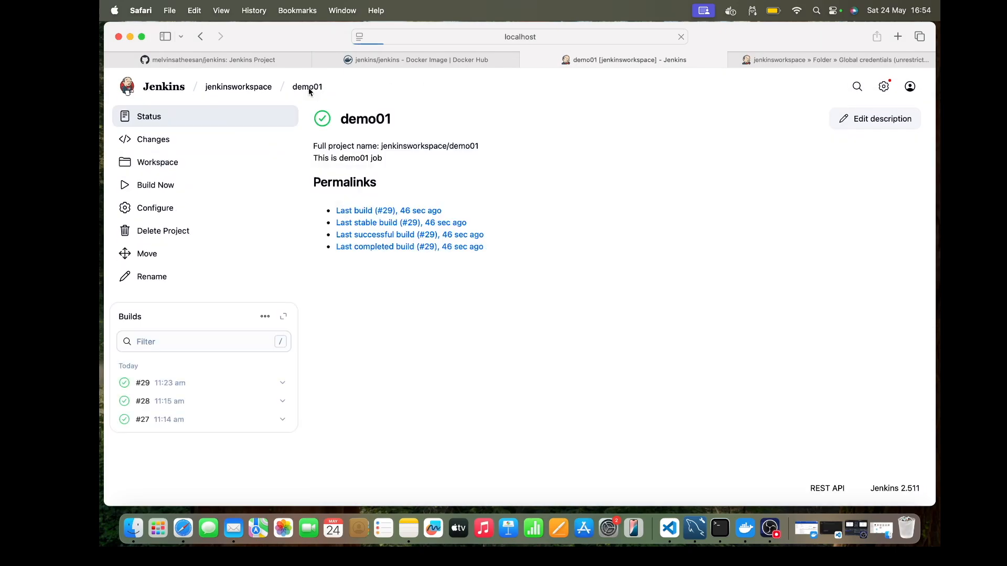